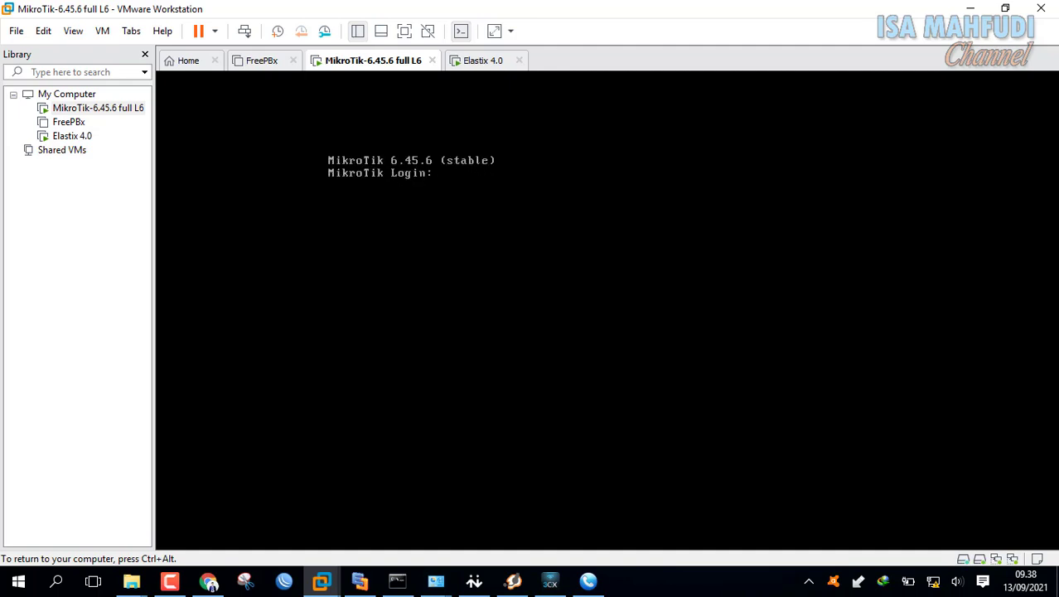
- Log in to the MikroTik router console as admin and view the network diagram
type("admin")
key("Return")
key("Return")
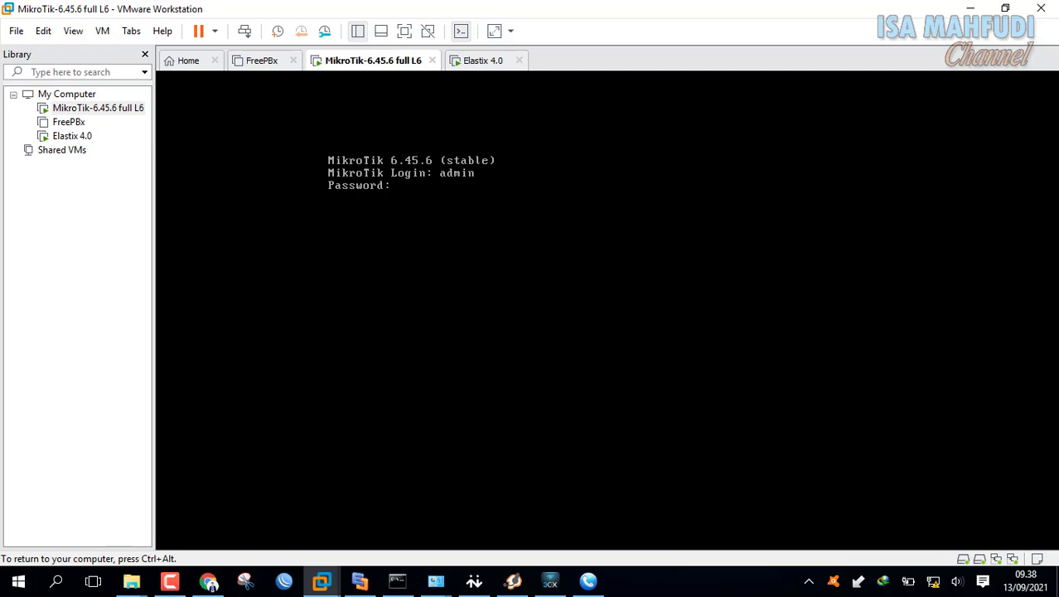
key("ctrl+alt")
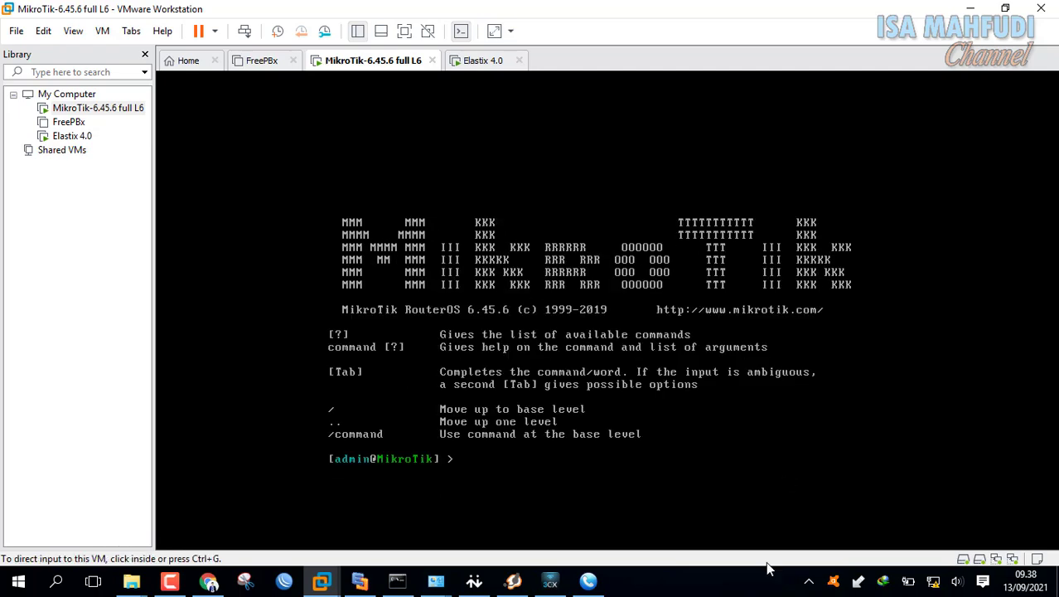
key("alt+Tab")
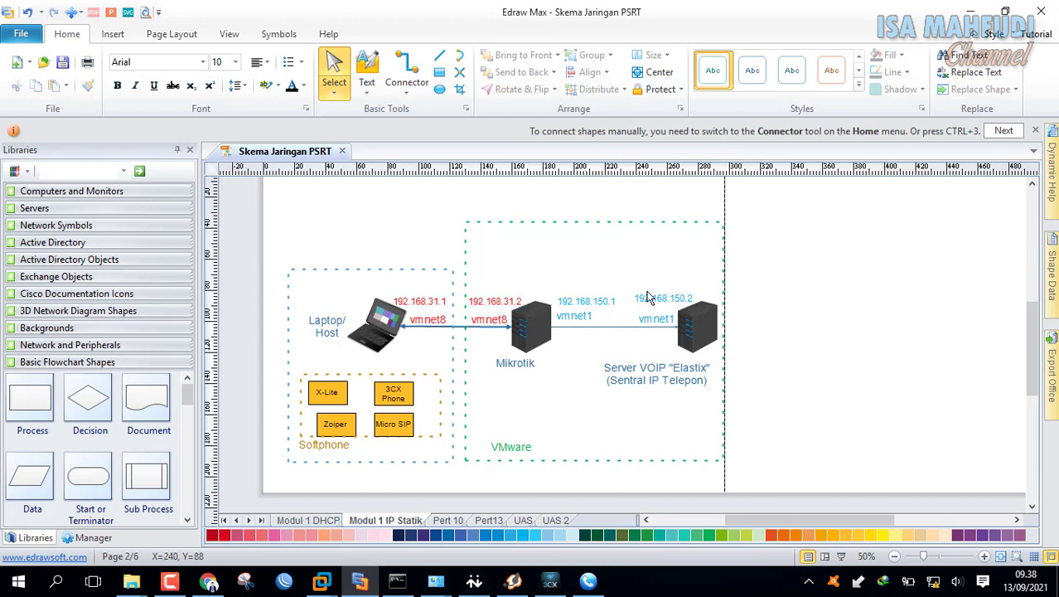
- Add 192.168.31.2/24 to the router's ether1 interface, then check the network diagram
mouse_move(321, 580)
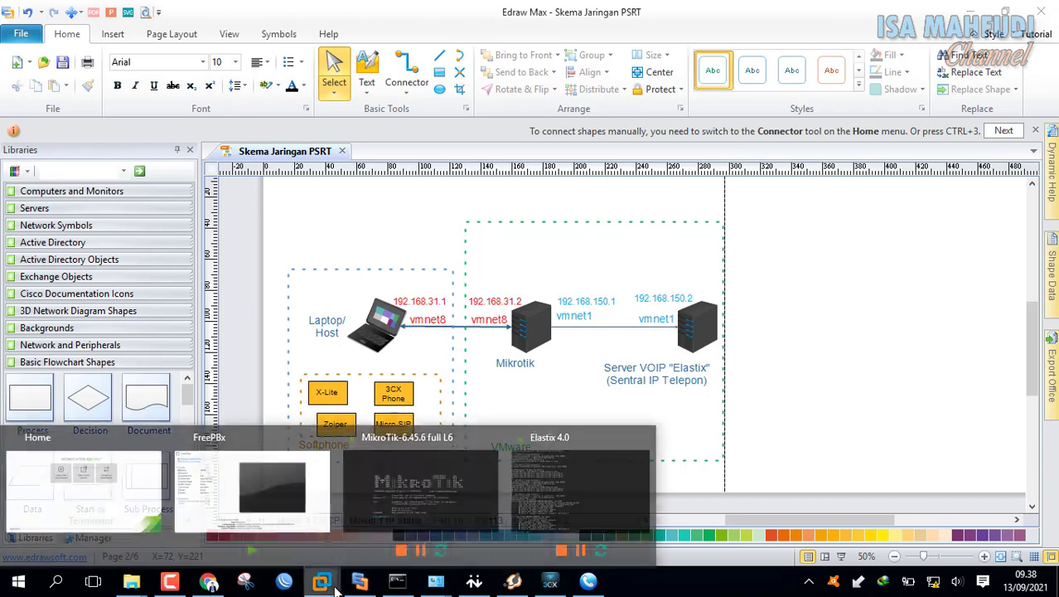
left_click(493, 495)
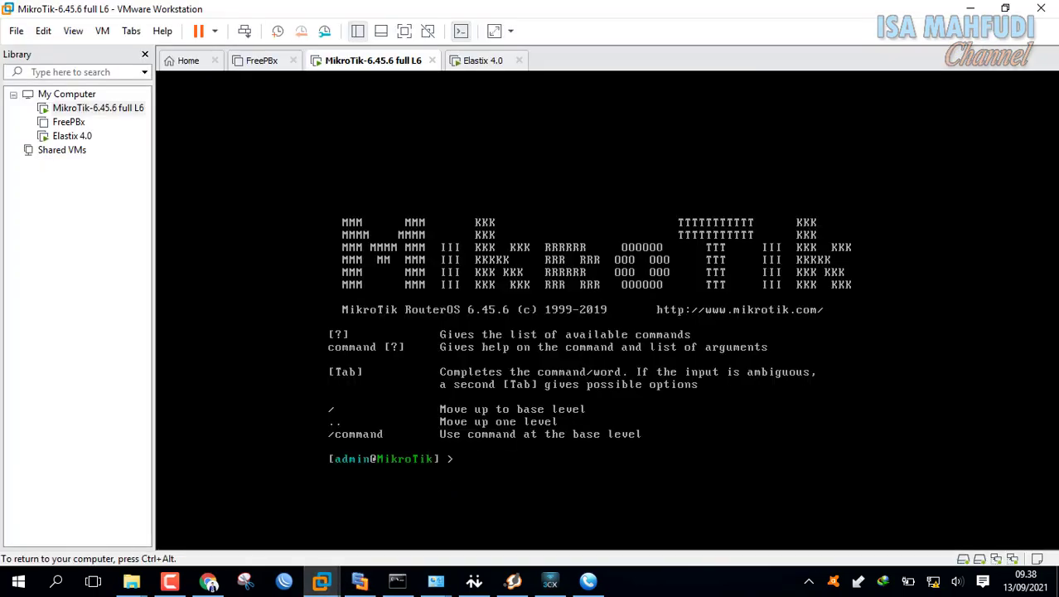
type("ip address add add")
key("Tab")
type("102.")
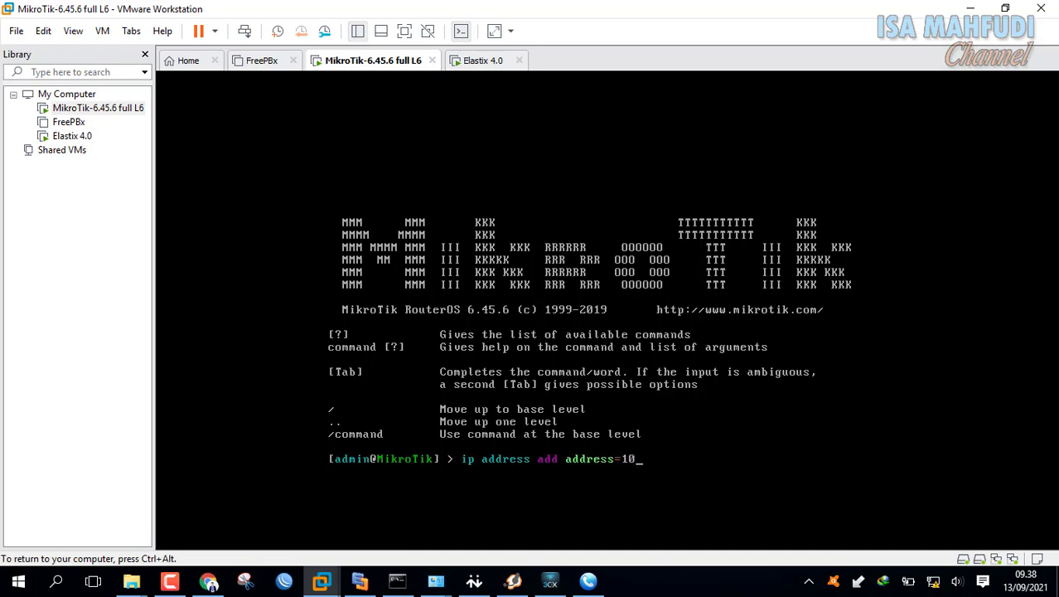
key("BackSpace")
key("BackSpace")
key("BackSpace")
type("92.168.31.2/24 inte")
key("Tab")
type("e")
key("Tab")
type("1")
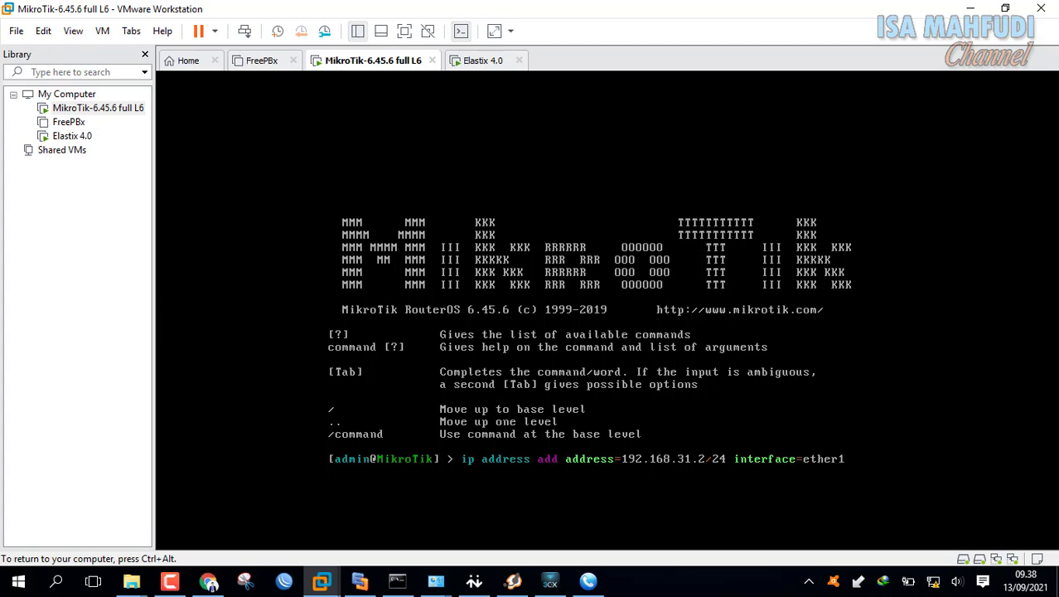
key("Return")
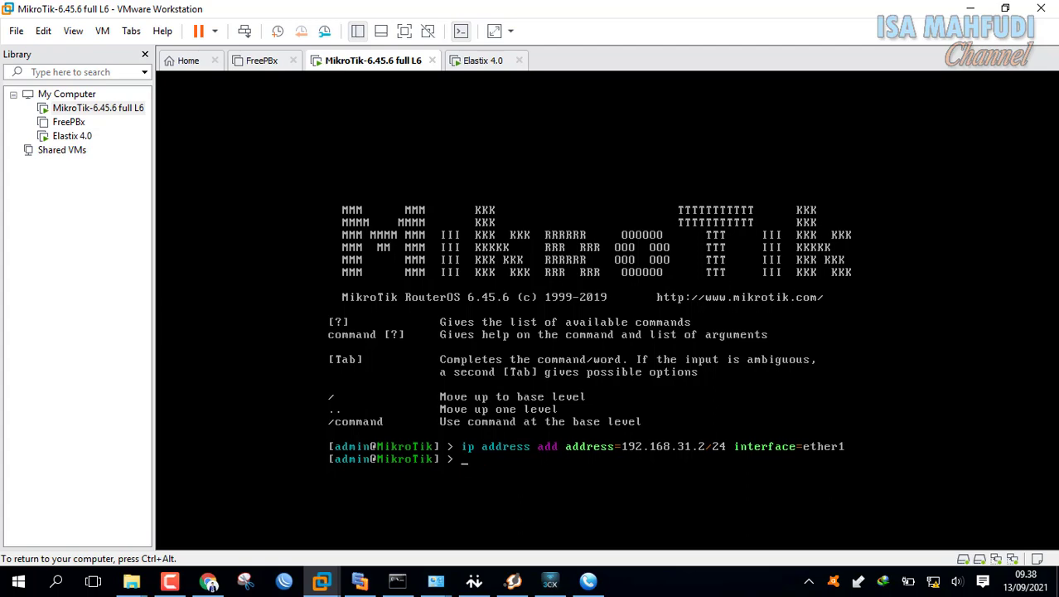
left_click(360, 581)
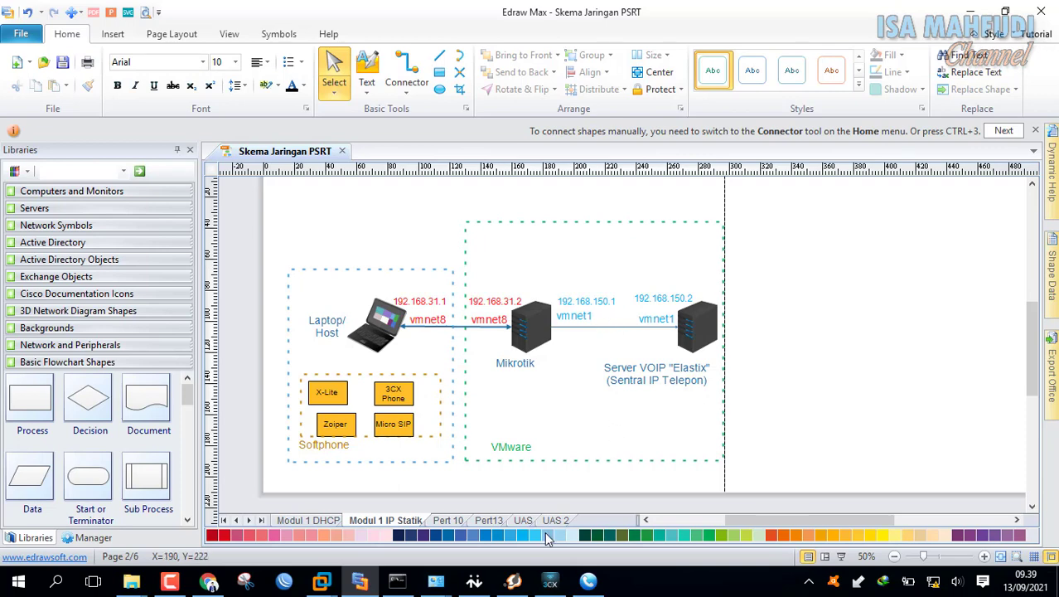
- Add the address 192.168.150.1/24 to ether2 on the MikroTik router
mouse_move(322, 581)
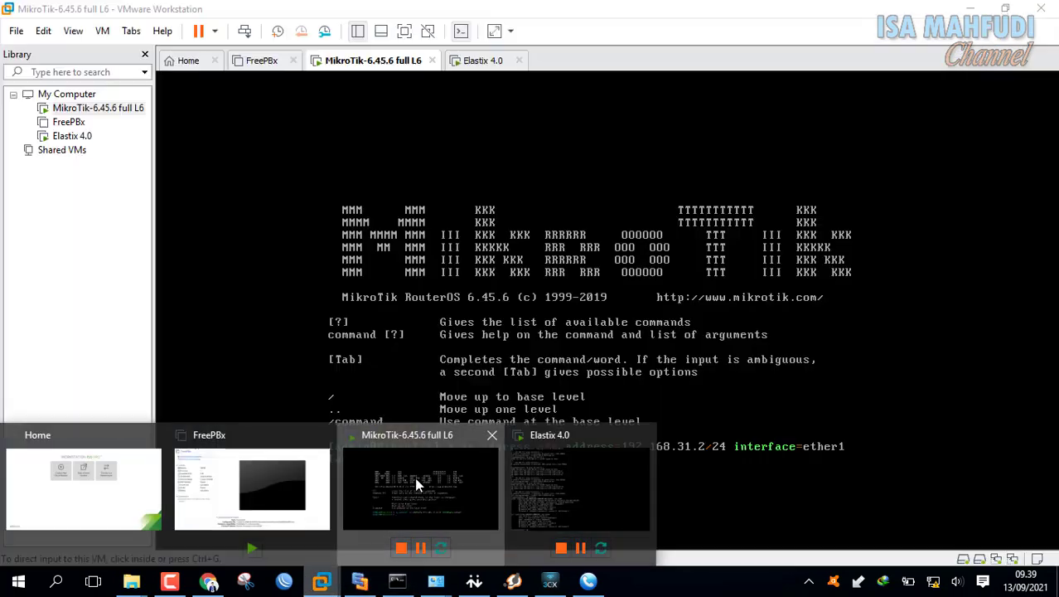
left_click(414, 476)
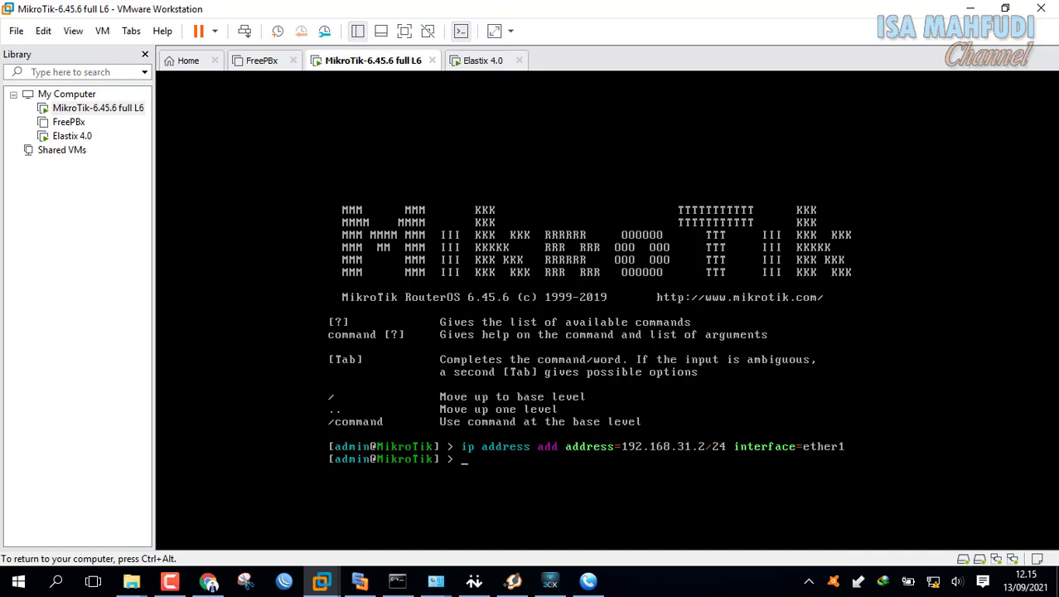
type("ip address add add")
key("Tab")
type("102")
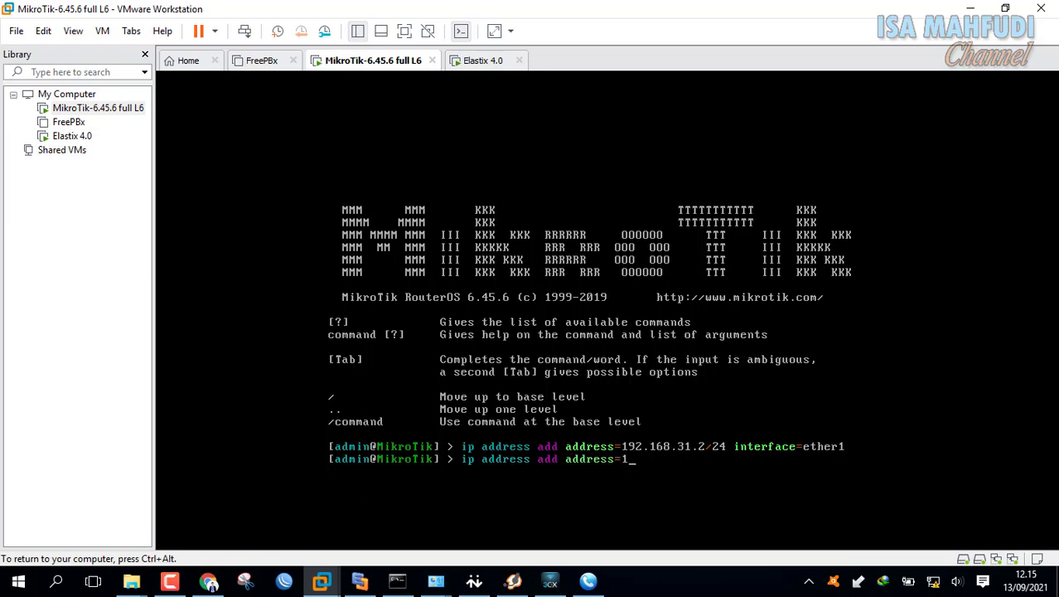
key("BackSpace")
key("BackSpace")
type("92.168.150.1/24 in")
key("Tab")
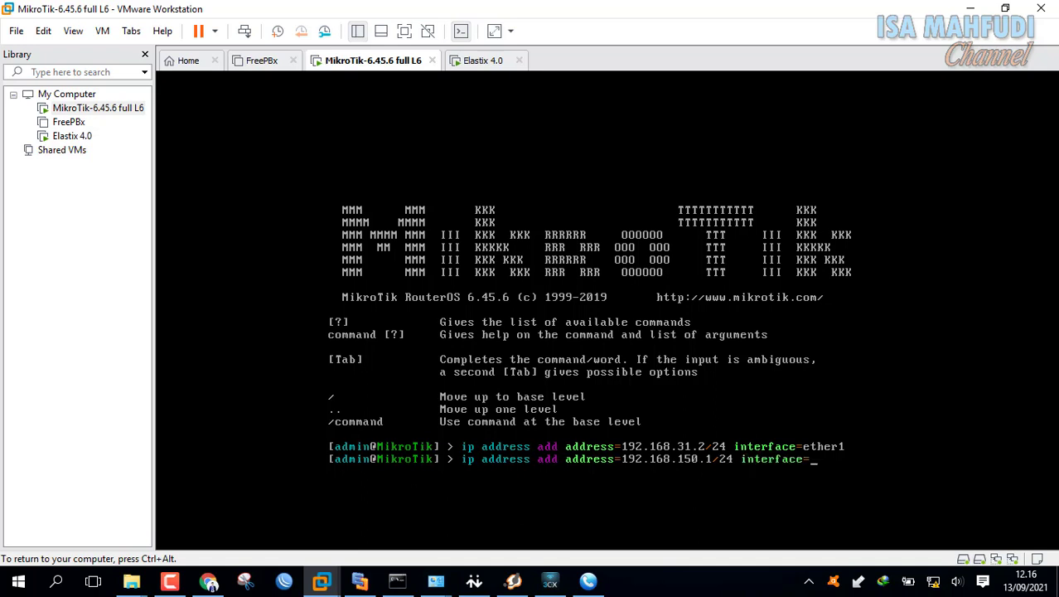
type("ether2")
key("Return")
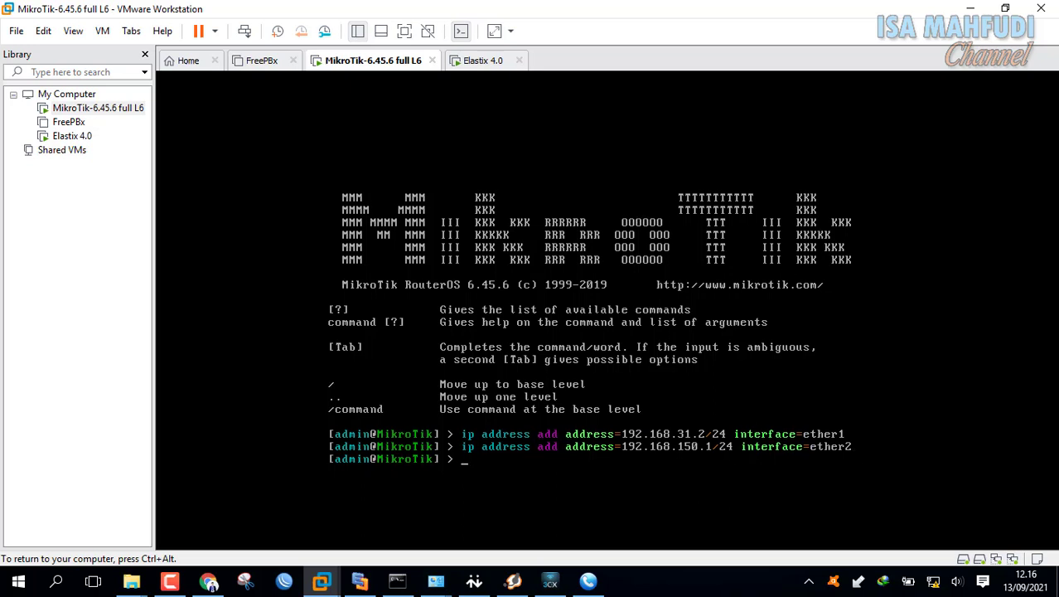
- List the router's configured addresses with 'ip address print'
type("ip address print")
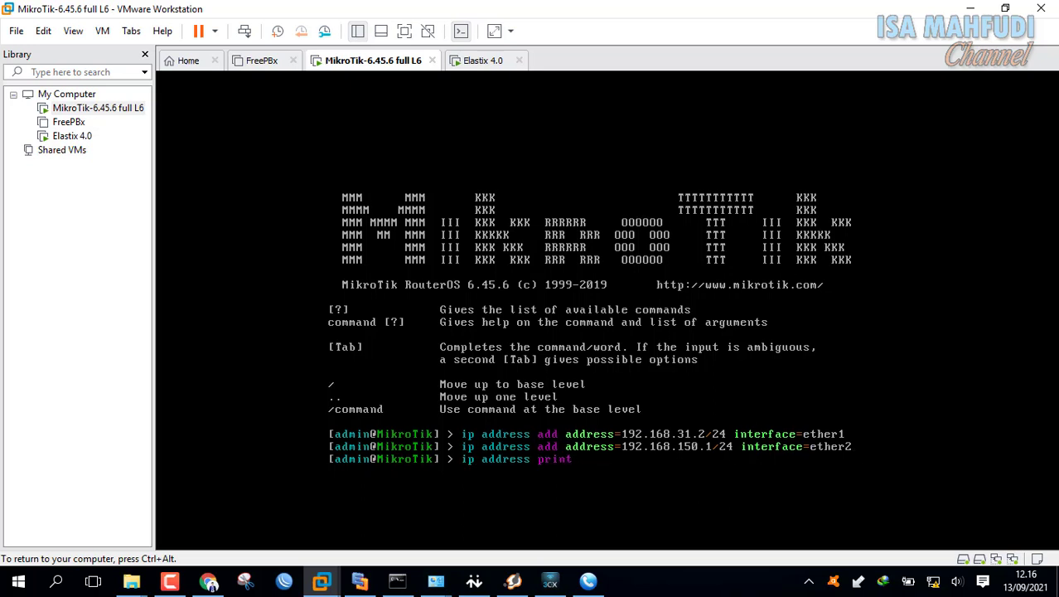
key("Return")
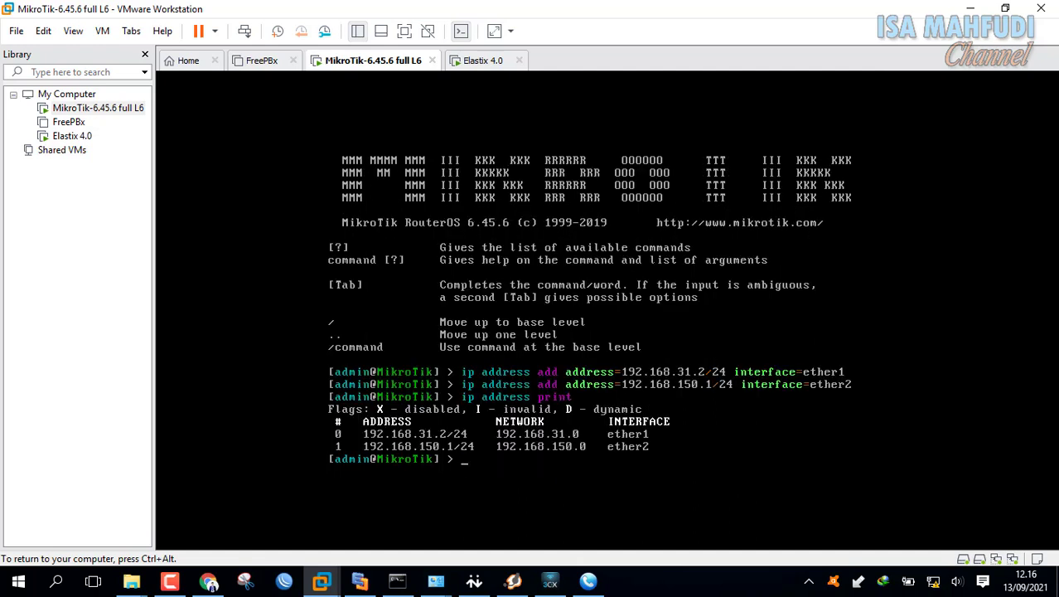
key("ctrl+alt")
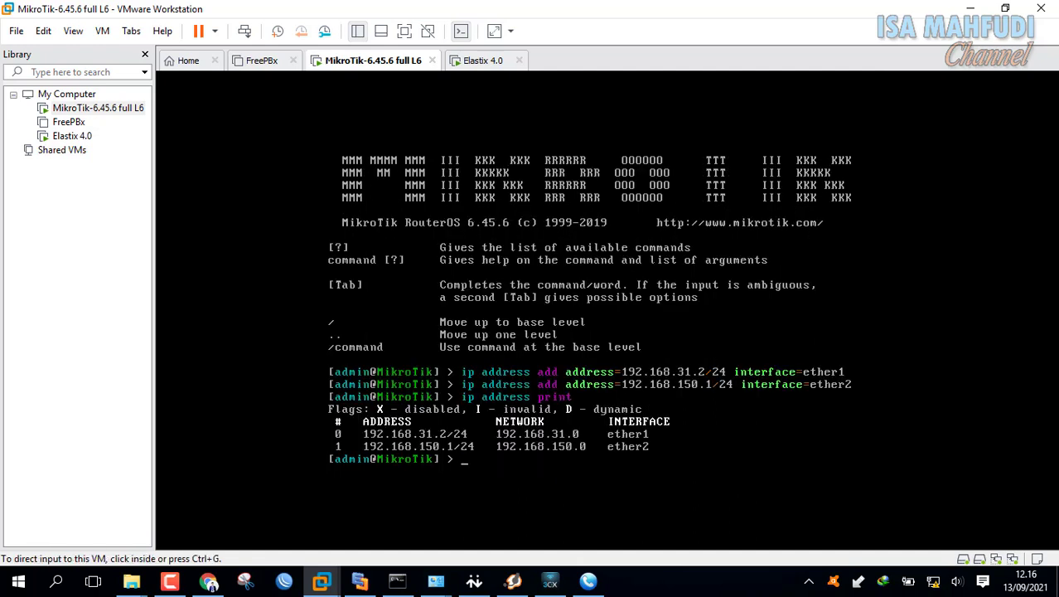
- Switch to the Elastix 4.0 VM and run ifconfig to show its interfaces
left_click(492, 64)
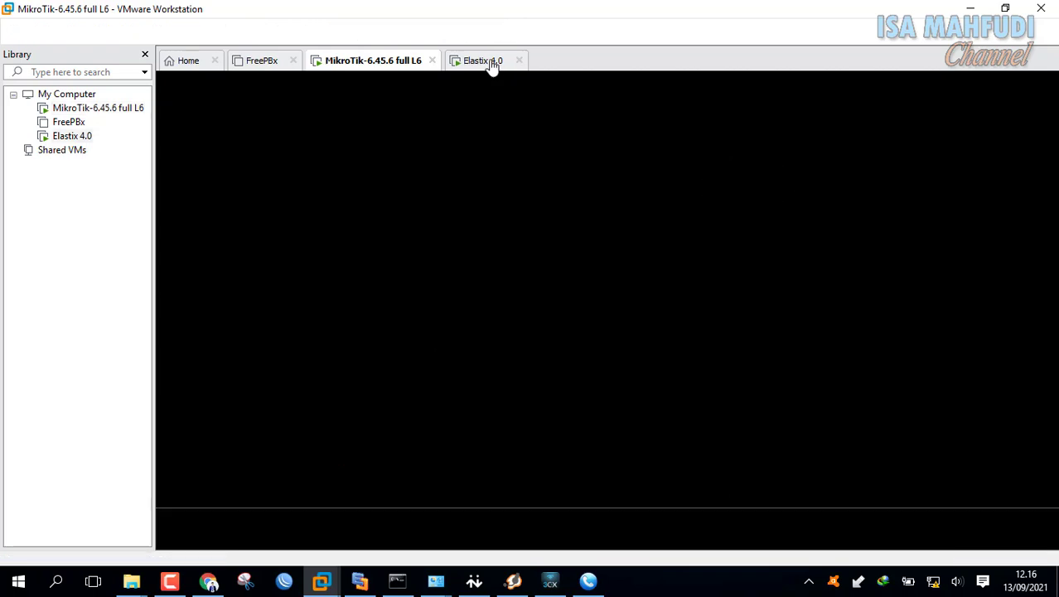
left_click(610, 253)
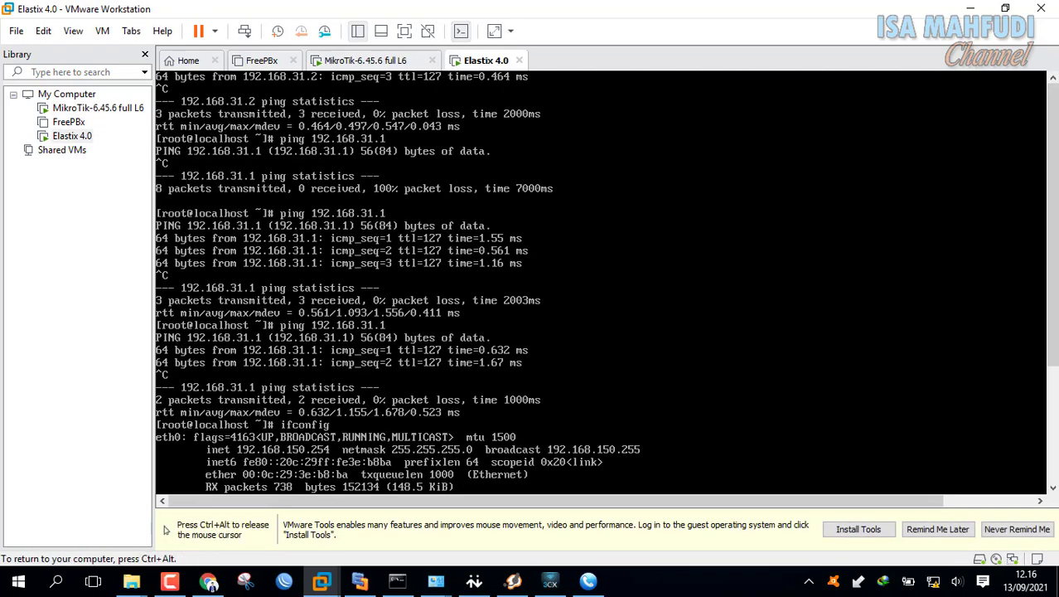
key("ctrl+alt")
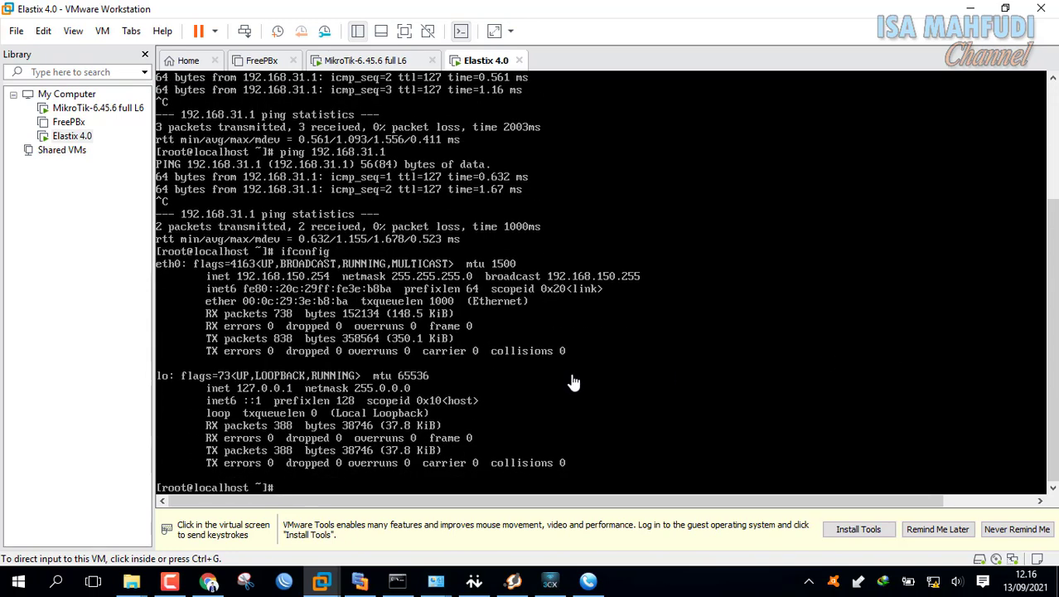
left_click(544, 415)
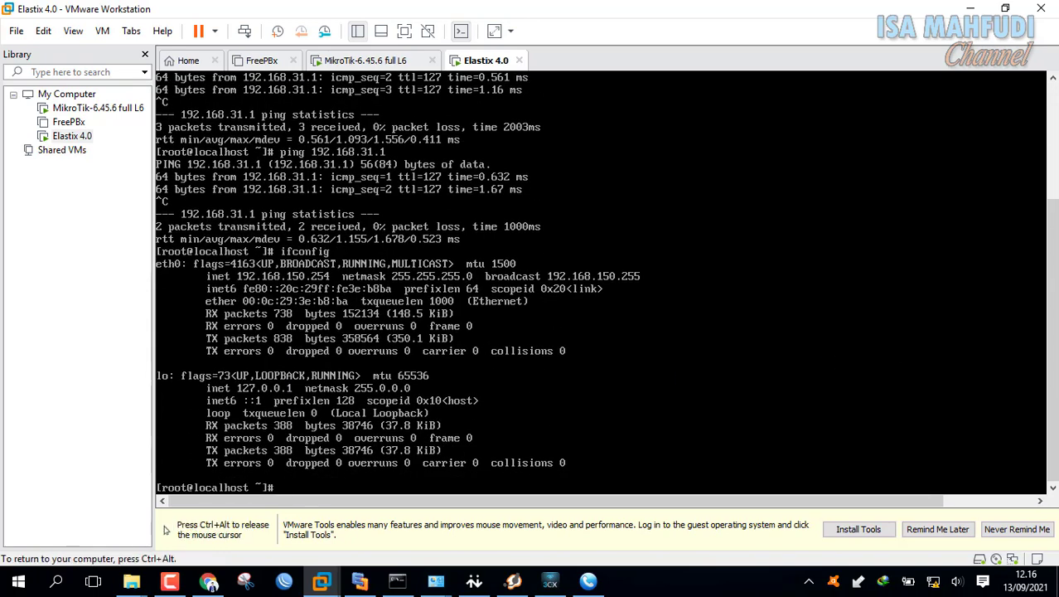
type("ip")
key("BackSpace")
type("ifconfig")
key("Return")
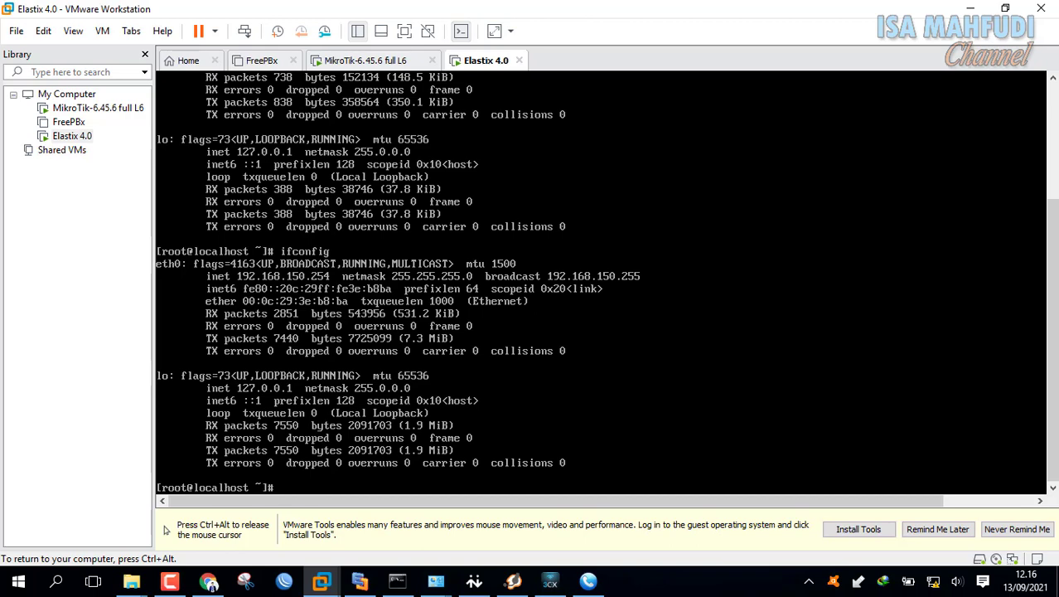
- Compare with the network diagram, then begin an 'ifconfig eth0' command in Elastix
key("ctrl+alt")
left_click(360, 583)
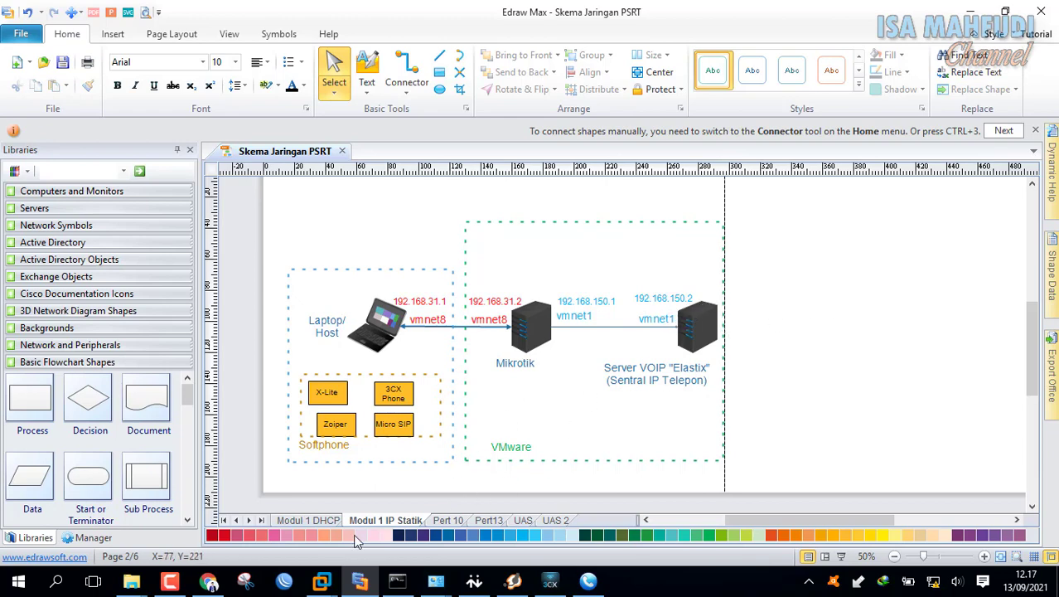
mouse_move(322, 580)
left_click(556, 502)
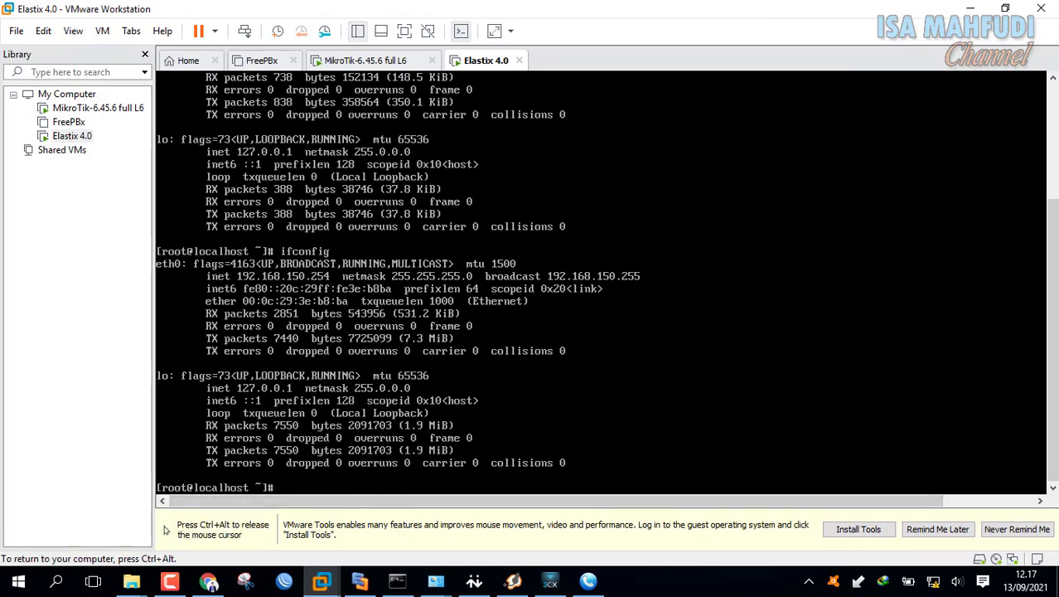
type("ifconfig eth0")
key("ctrl+alt")
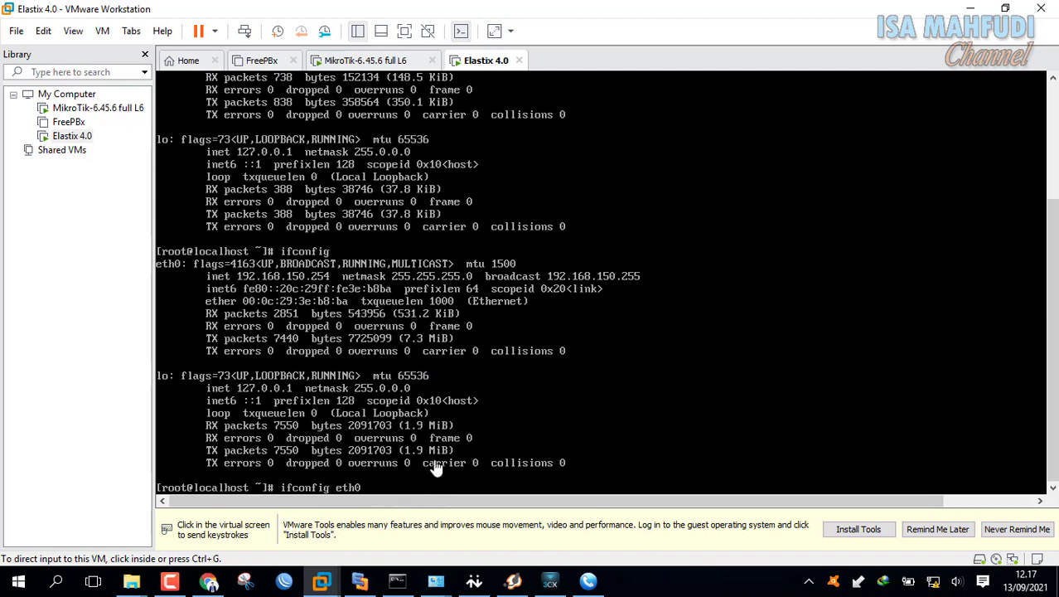
- Assign Elastix's eth0 the address 192.168.150.2/24
left_click(615, 405)
type("192.1")
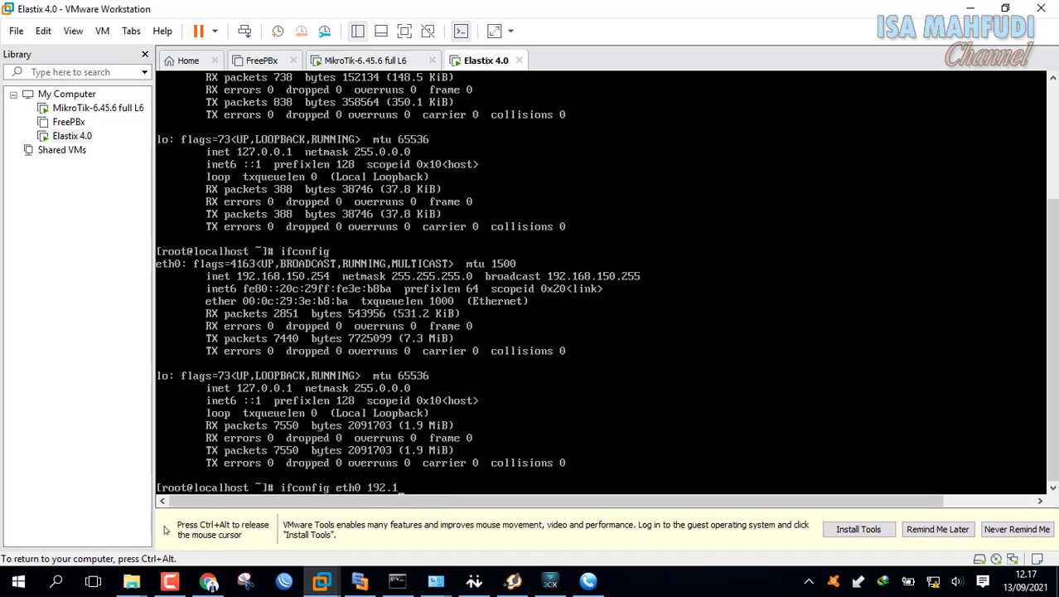
key("BackSpace")
key("BackSpace")
key("BackSpace")
key("BackSpace")
key("BackSpace")
key("BackSpace")
type("192.168.150.2/24")
key("Return")
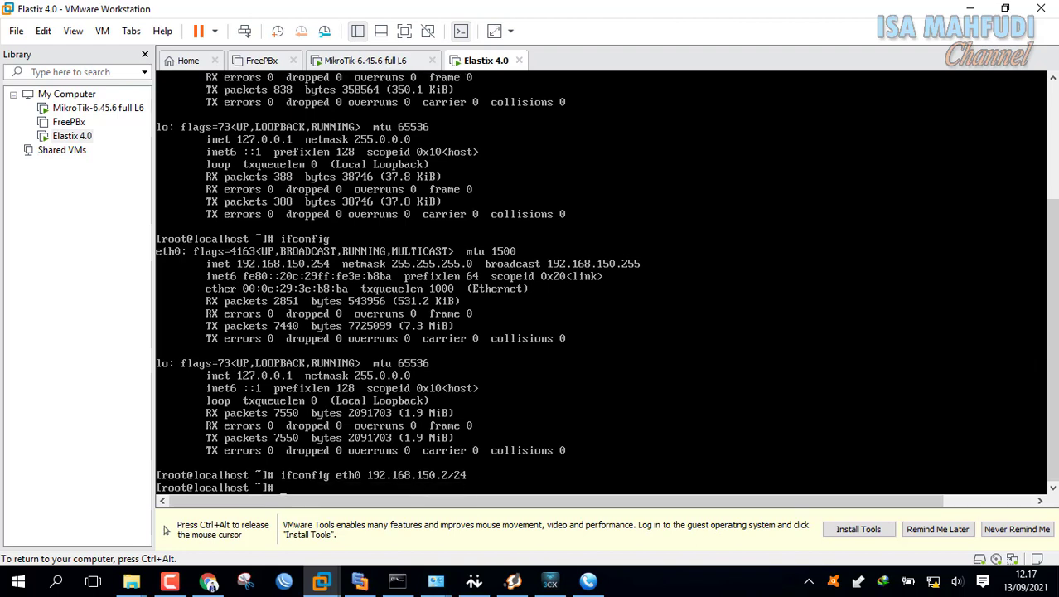
- Run ifconfig to confirm eth0 now reads 192.168.150.2, then view the diagram
type("ifconfig")
key("Return")
key("ctrl+alt")
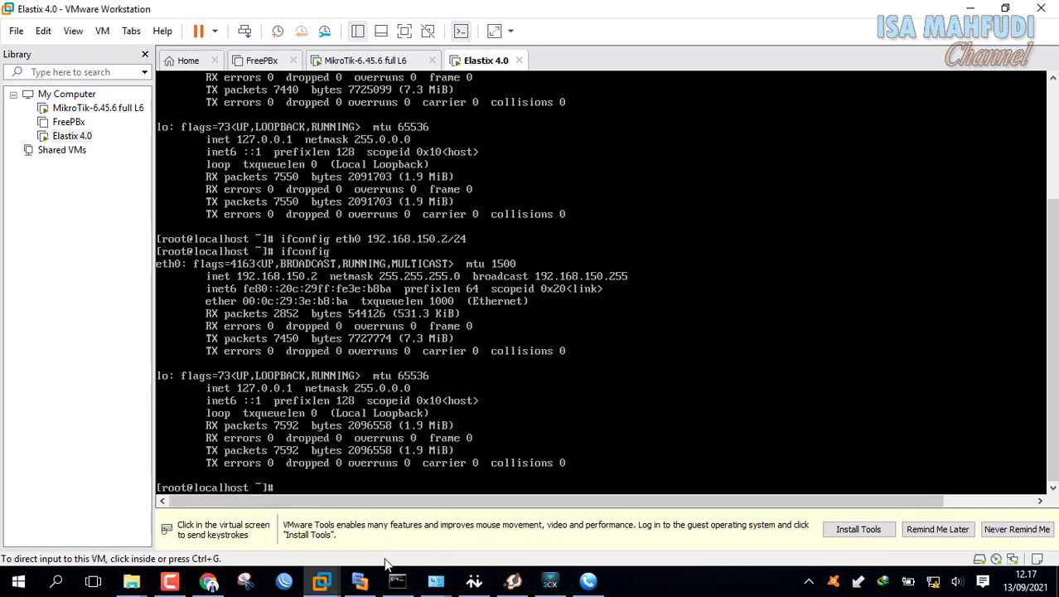
left_click(360, 582)
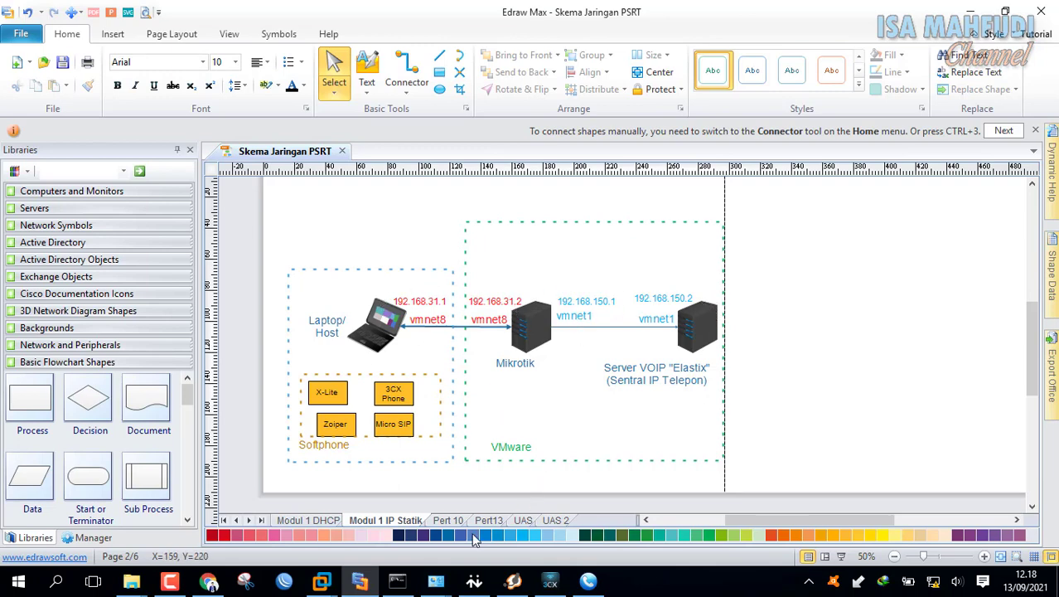
- From the Elastix console, ping the router at 192.168.150.1 and stop after replies
mouse_move(322, 580)
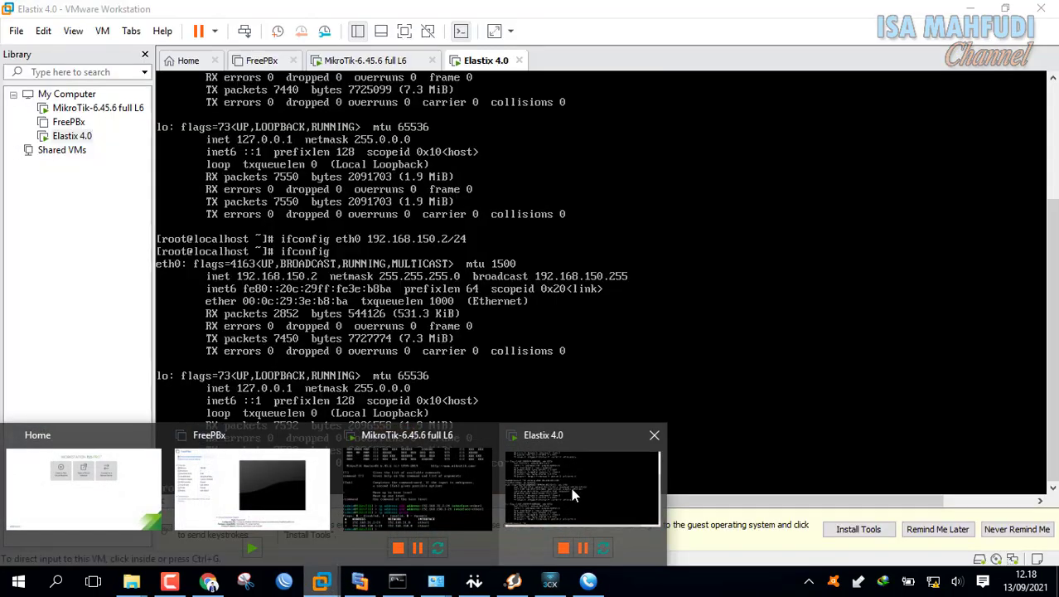
left_click(571, 487)
left_click(580, 426)
type("ping ")
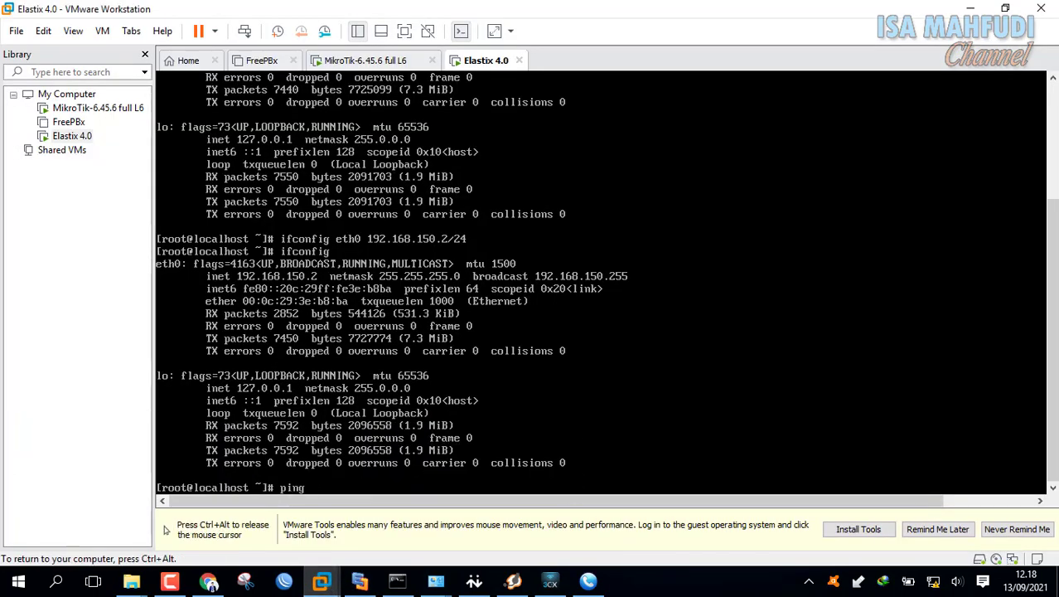
type("192.168.150.1")
key("Return")
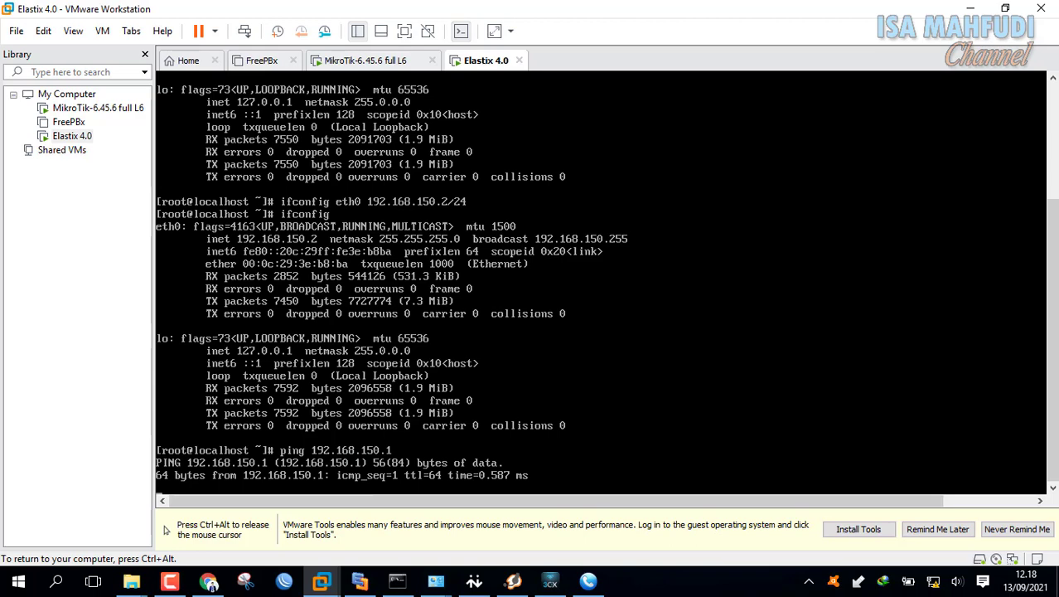
key("ctrl+c")
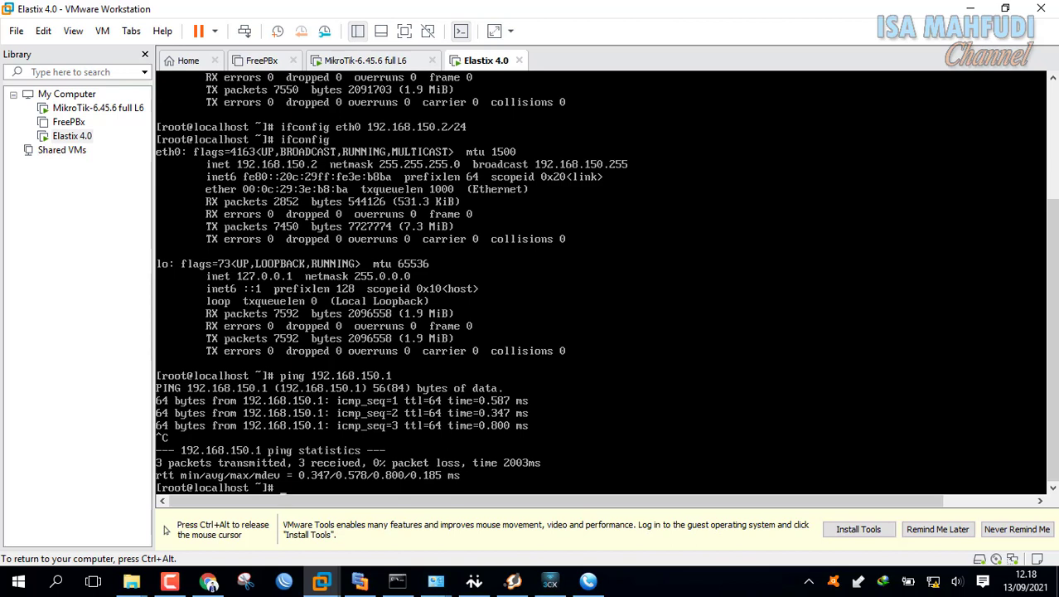
- Ping 192.168.31.2 from Elastix, then return to the MikroTik console
key("Up")
key("BackSpace")
key("BackSpace")
key("BackSpace")
key("BackSpace")
key("BackSpace")
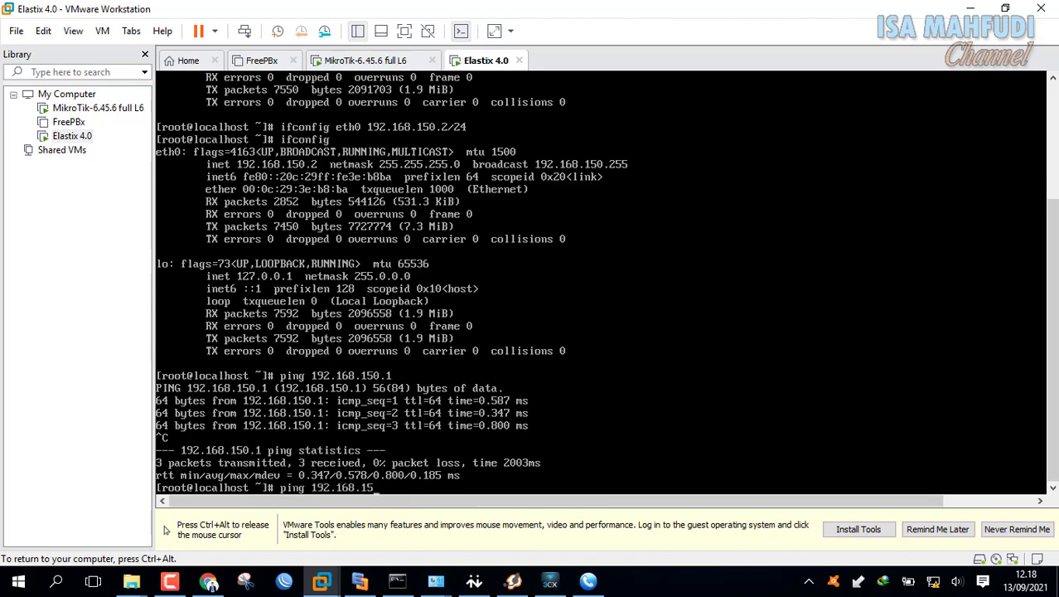
type("31.2")
key("ctrl+alt")
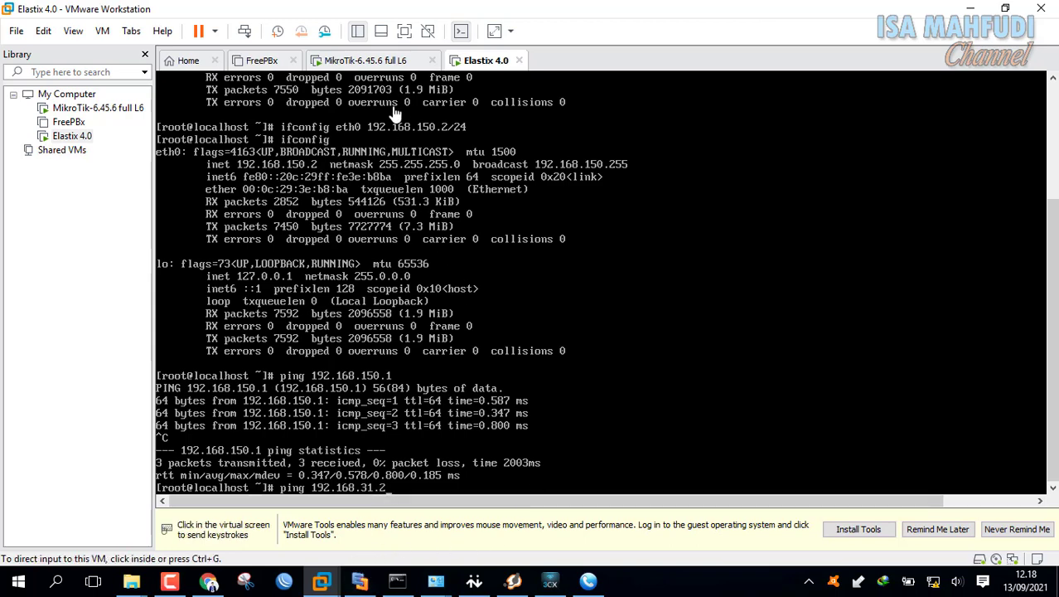
left_click(381, 61)
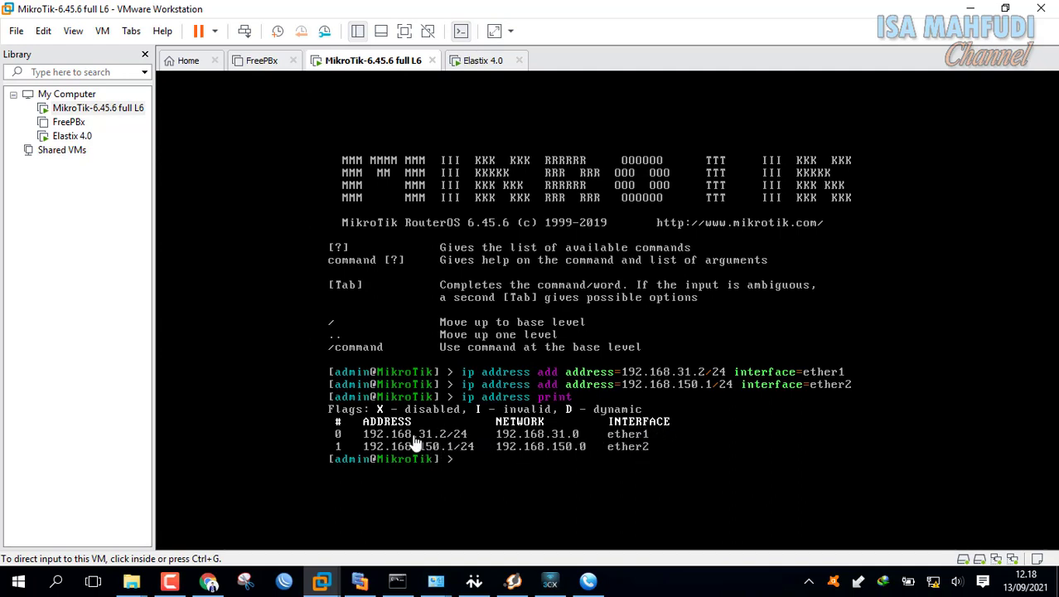
left_click(472, 61)
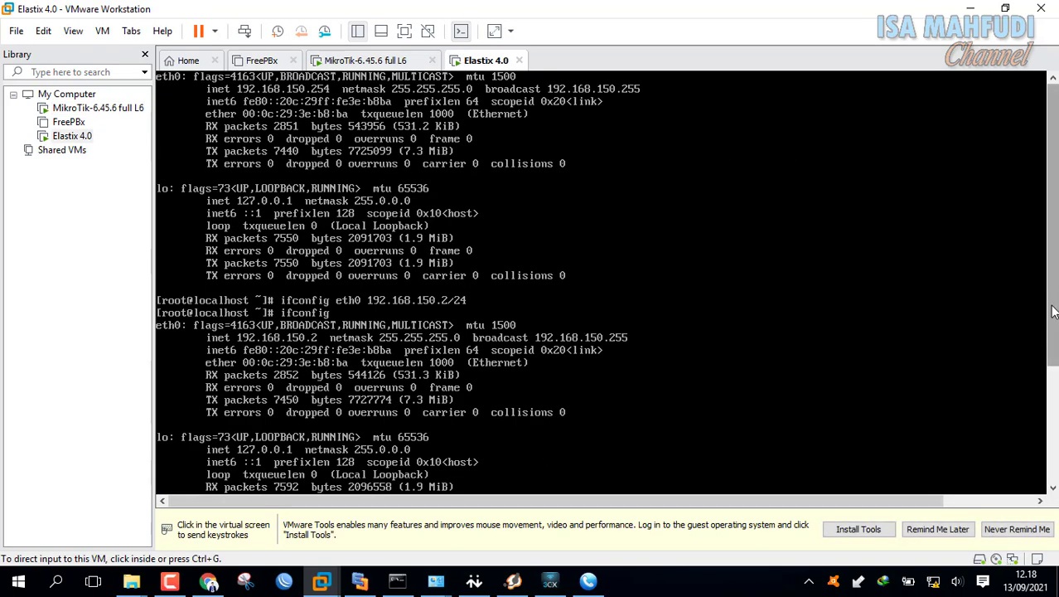
scroll(1049, 308, "down", 5)
left_click(761, 492)
key("Return")
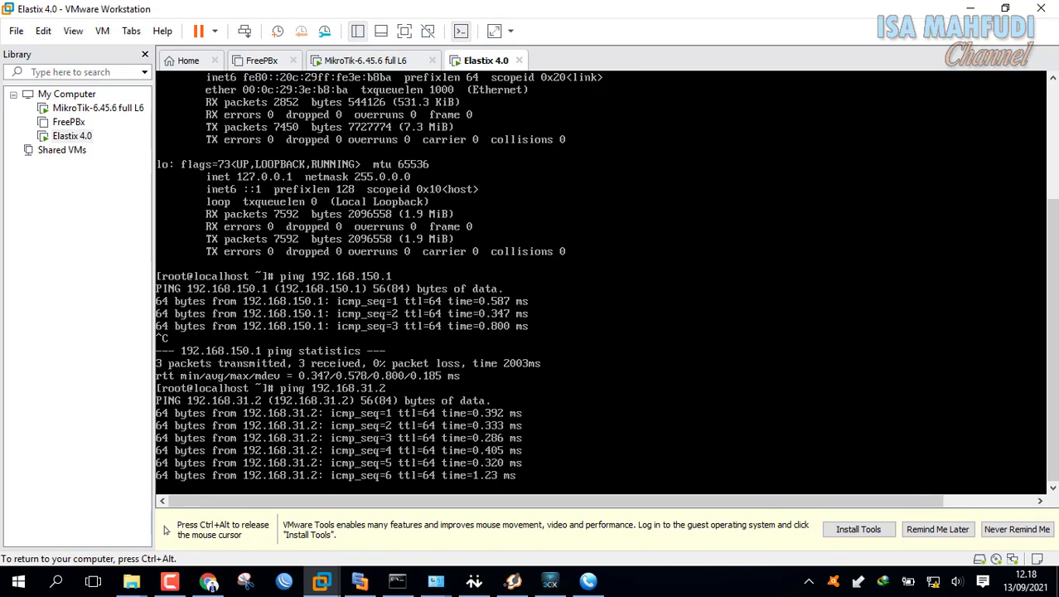
key("ctrl+c")
key("ctrl+alt")
left_click(365, 61)
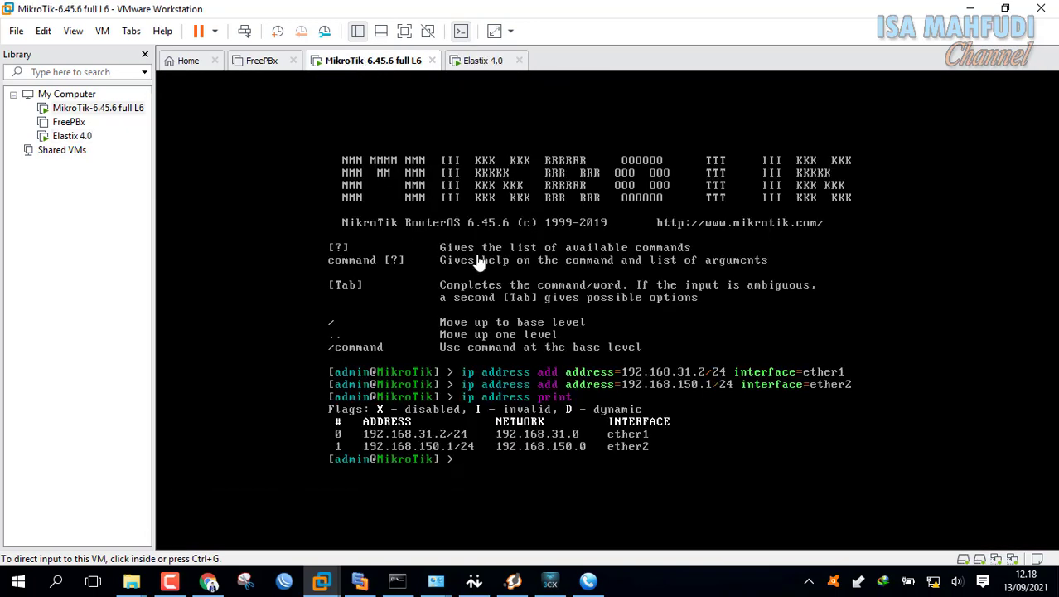
- Confirm the MikroTik router has no firewall NAT rules
left_click(586, 380)
type("i")
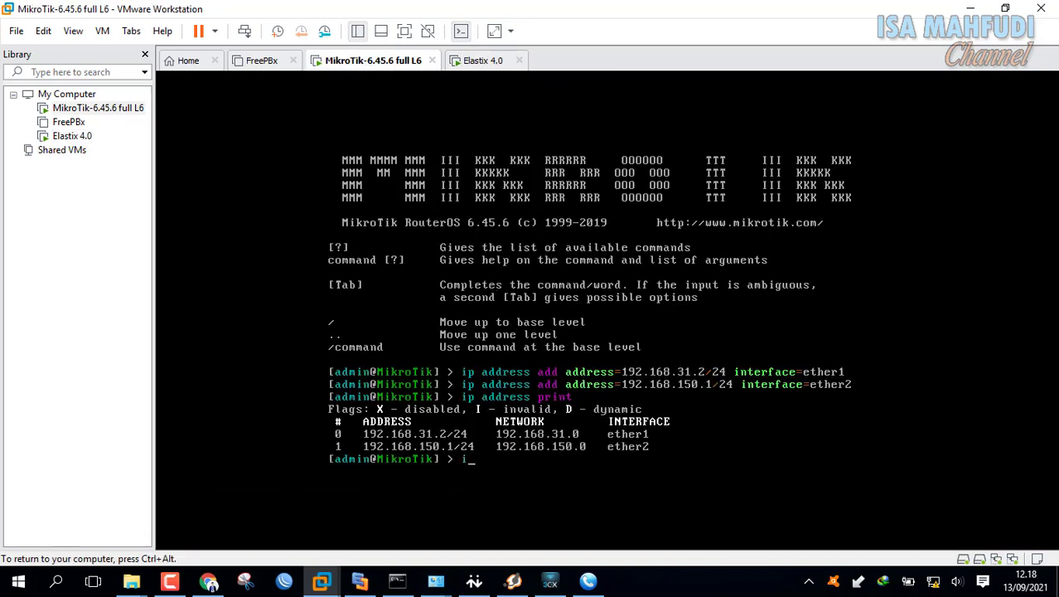
type("p firewall nat print")
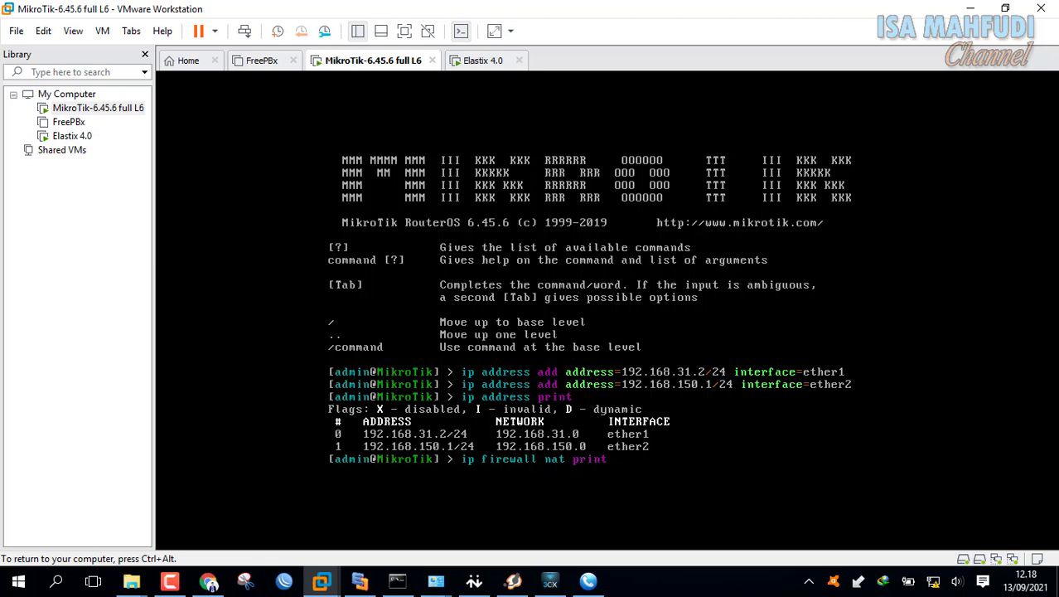
key("Return")
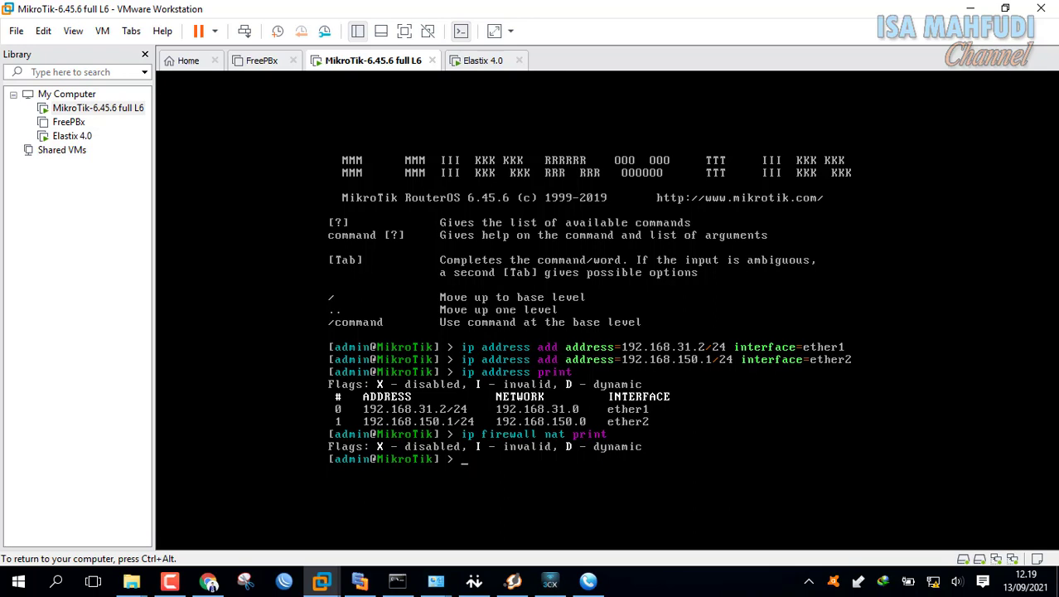
- Add a srcnat masquerade rule to the router's firewall NAT
type("ip fire")
key("Tab")
type("nat add chain=sr")
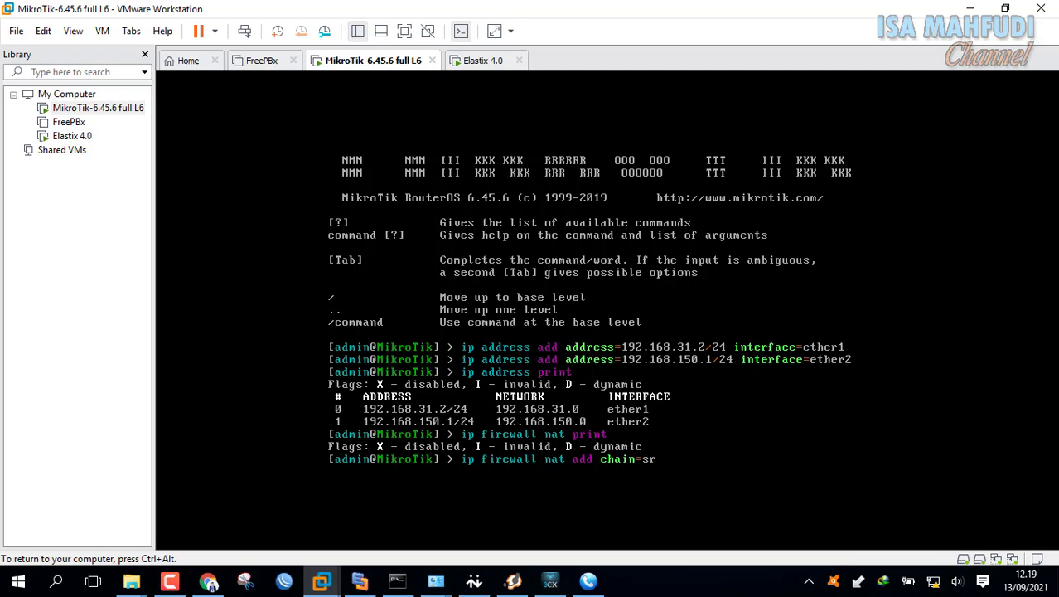
type("cnat action=masquerade")
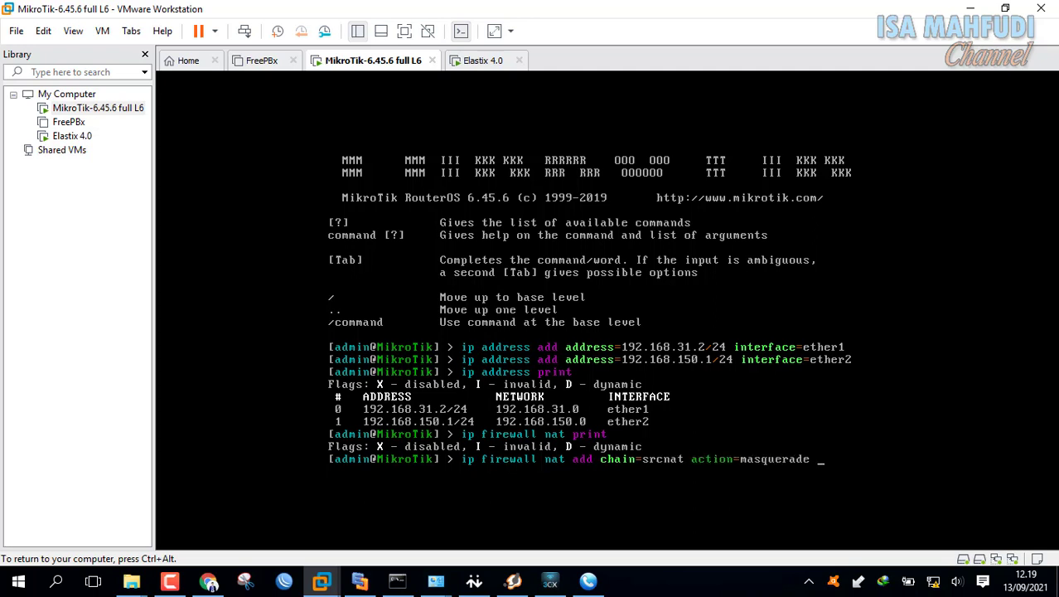
key("Return")
- From the Elastix console, ping the host at 192.168.31.1 and stop after replies
key("ctrl+alt")
left_click(483, 61)
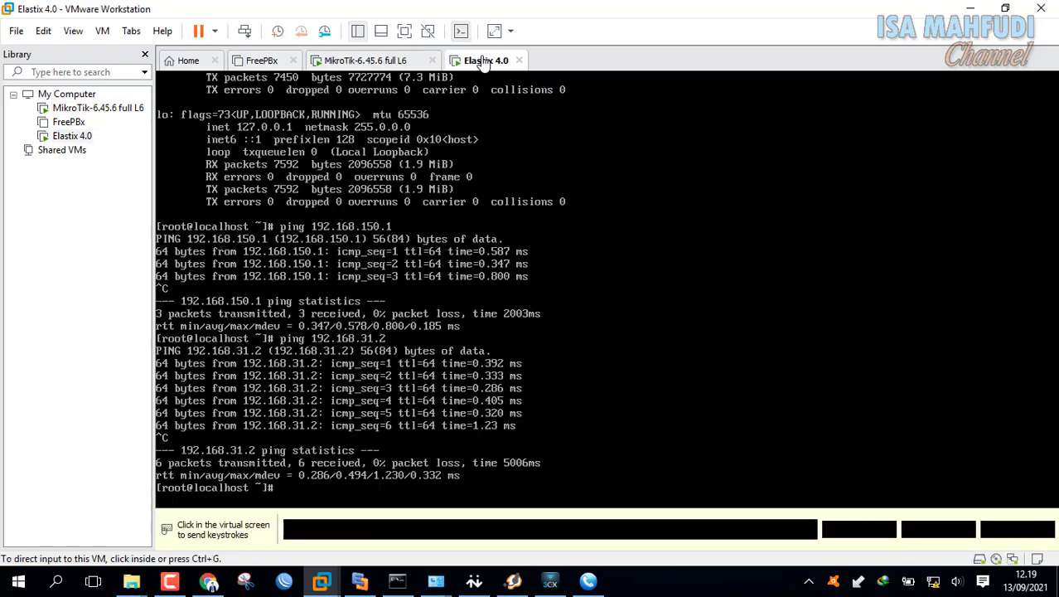
scroll(630, 410, "down", 5)
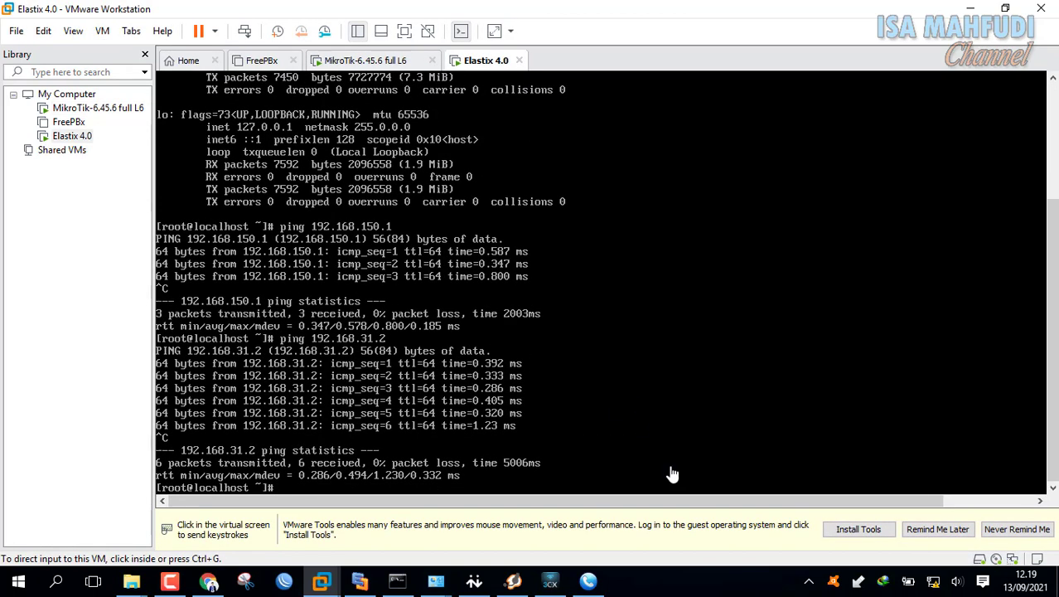
left_click(601, 457)
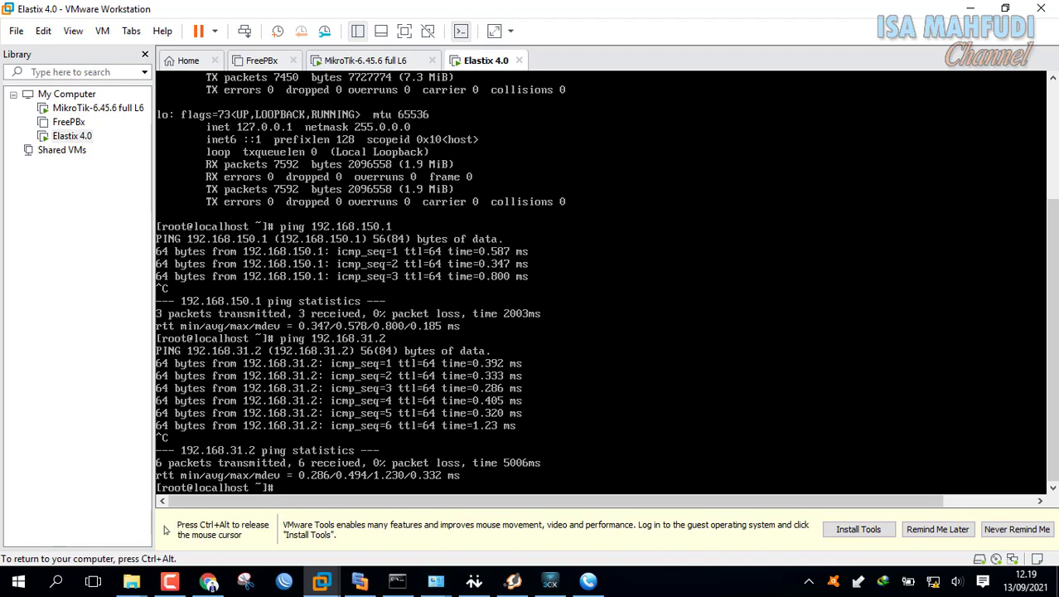
type("ping 192.168.31")
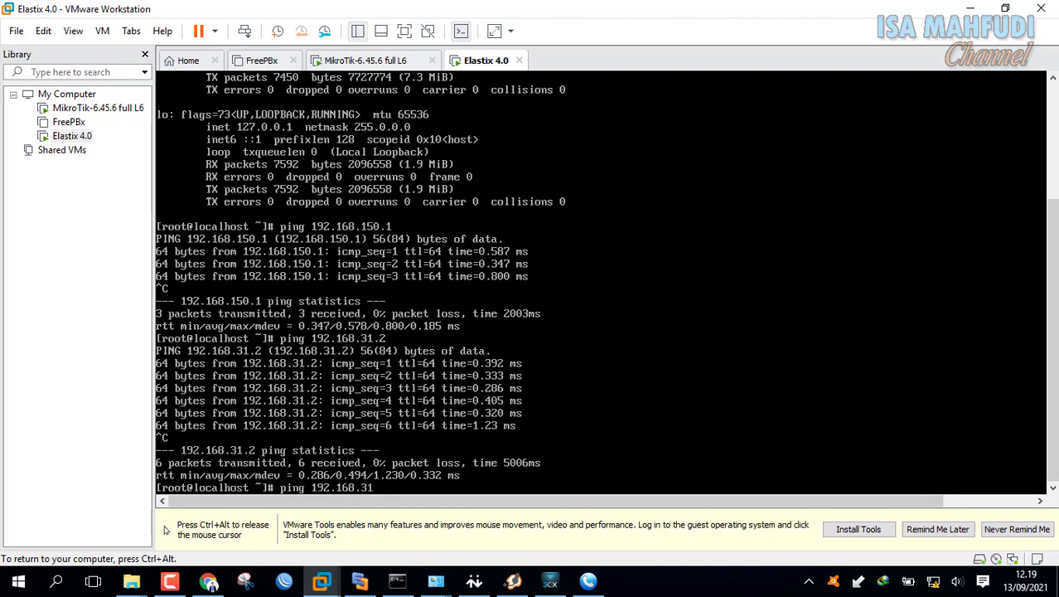
type(".1")
key("Return")
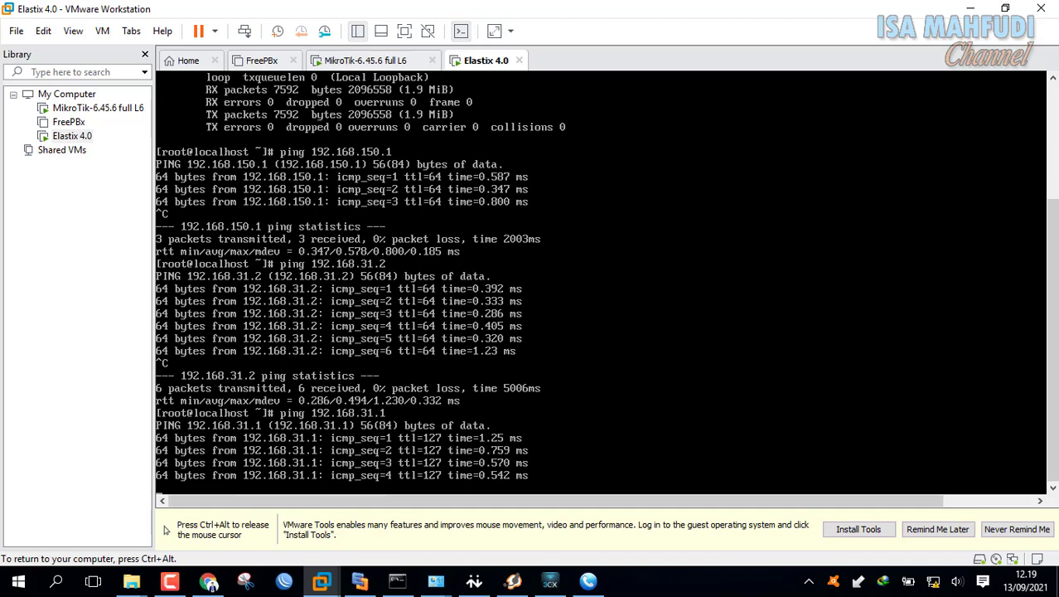
key("ctrl+c")
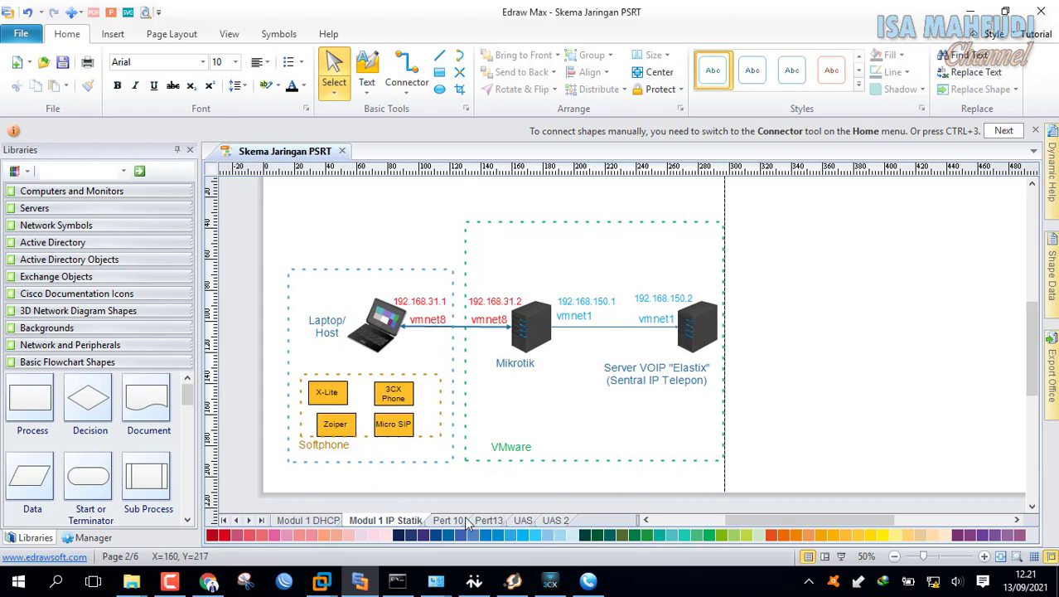
- Ping the router at 192.168.31.2 from the host's Command Prompt, getting 2 of 2 replies
left_click(397, 580)
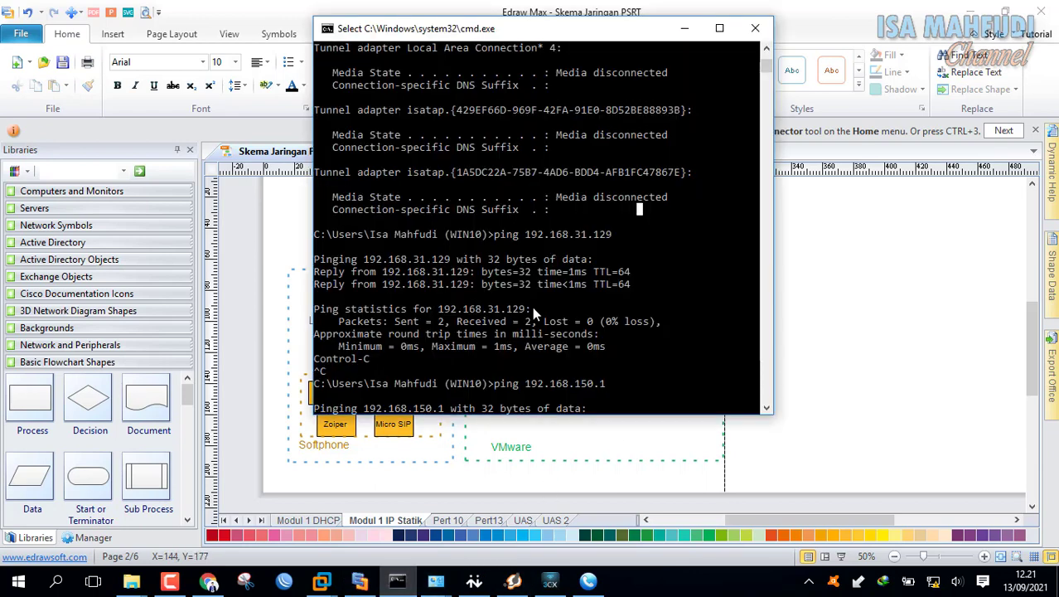
type("ping")
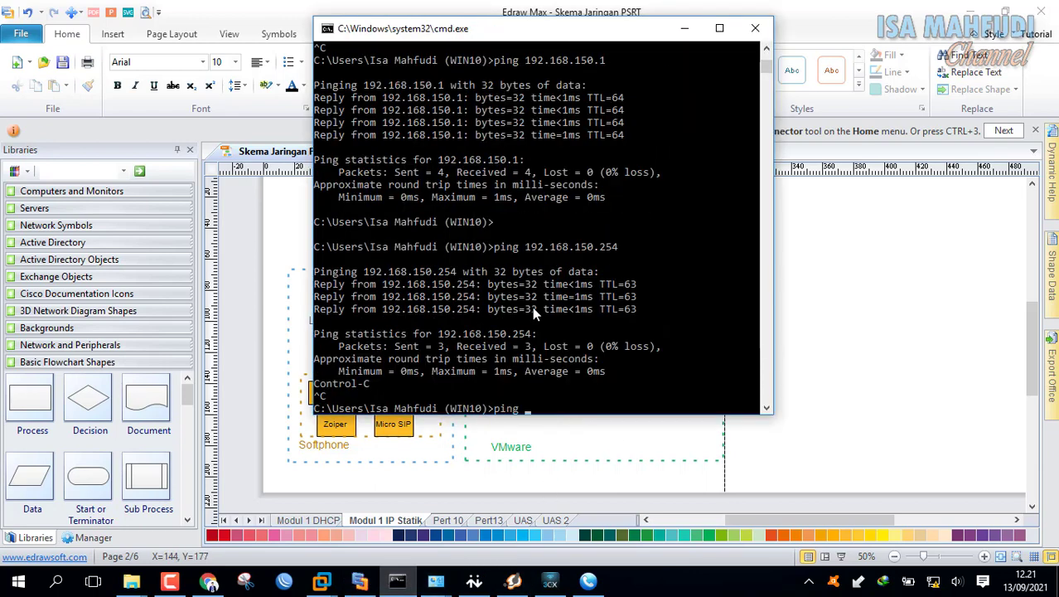
type(" 192.168.")
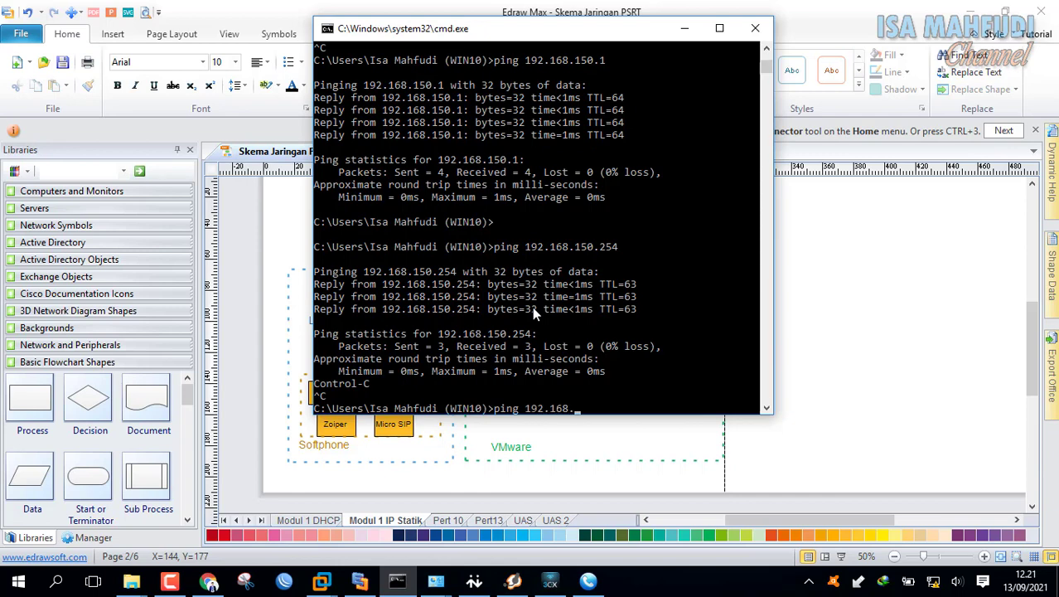
type("31.2")
key("Return")
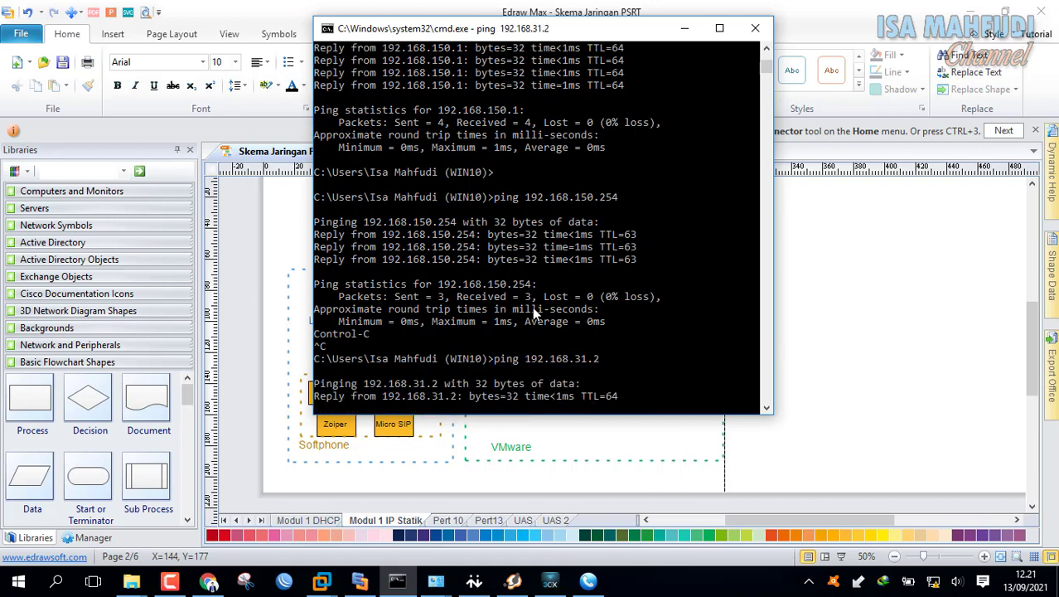
key("ctrl+c")
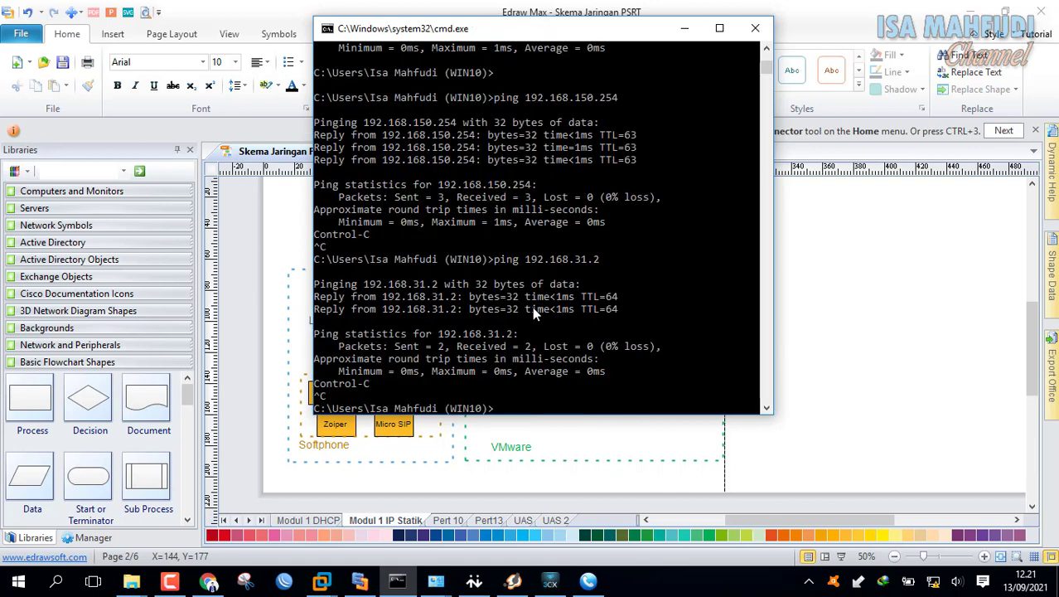
left_click(452, 574)
- Set the VMnet8 adapter's IPv4 to obtain an IP address automatically
left_click(496, 523)
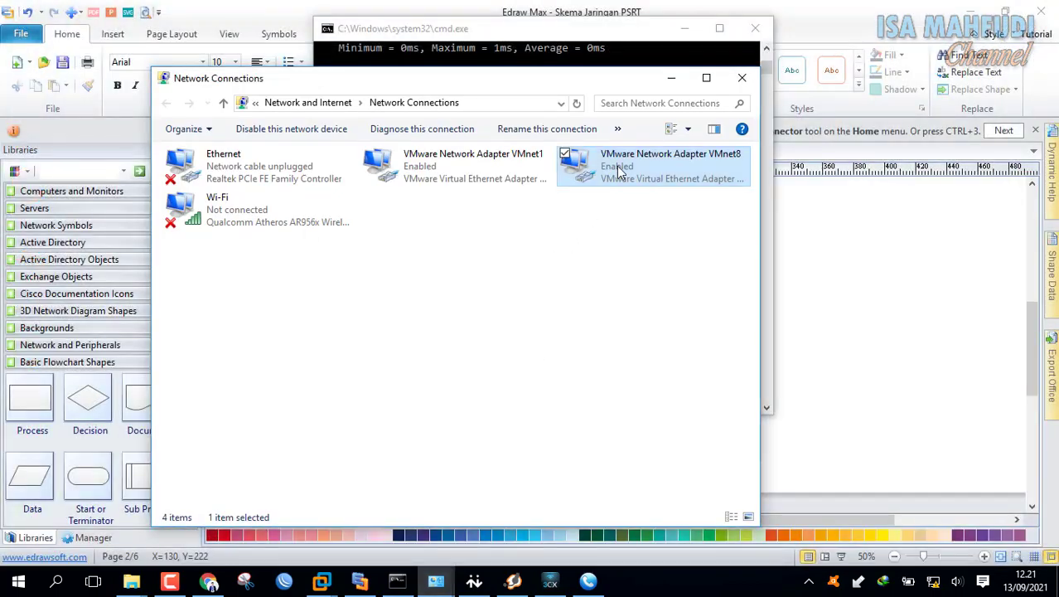
right_click(618, 171)
left_click(543, 313)
scroll(414, 296, "down", 1)
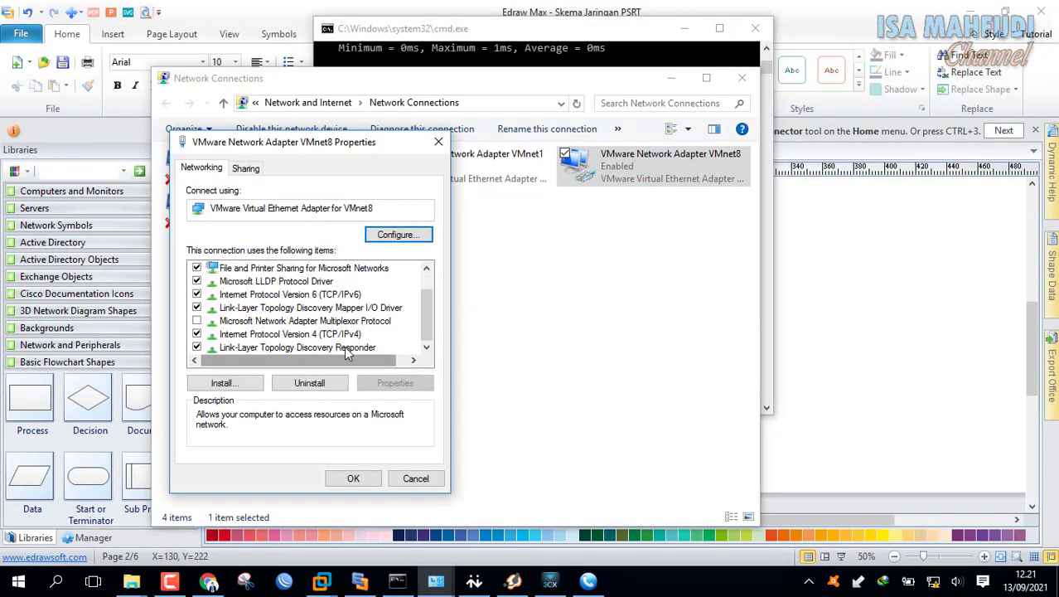
left_click(338, 335)
left_click(397, 384)
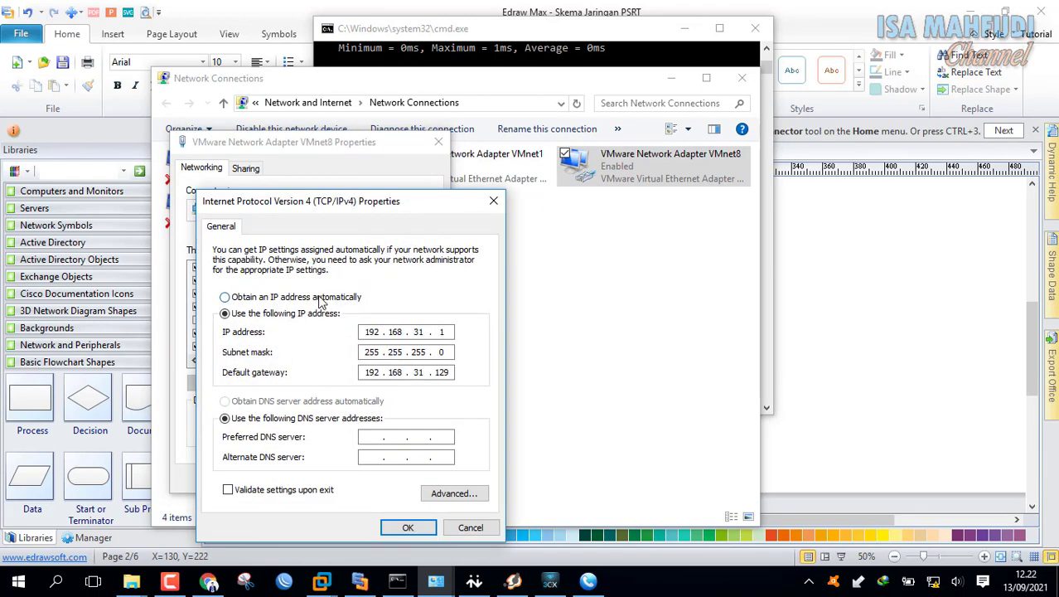
left_click(319, 300)
left_click(407, 527)
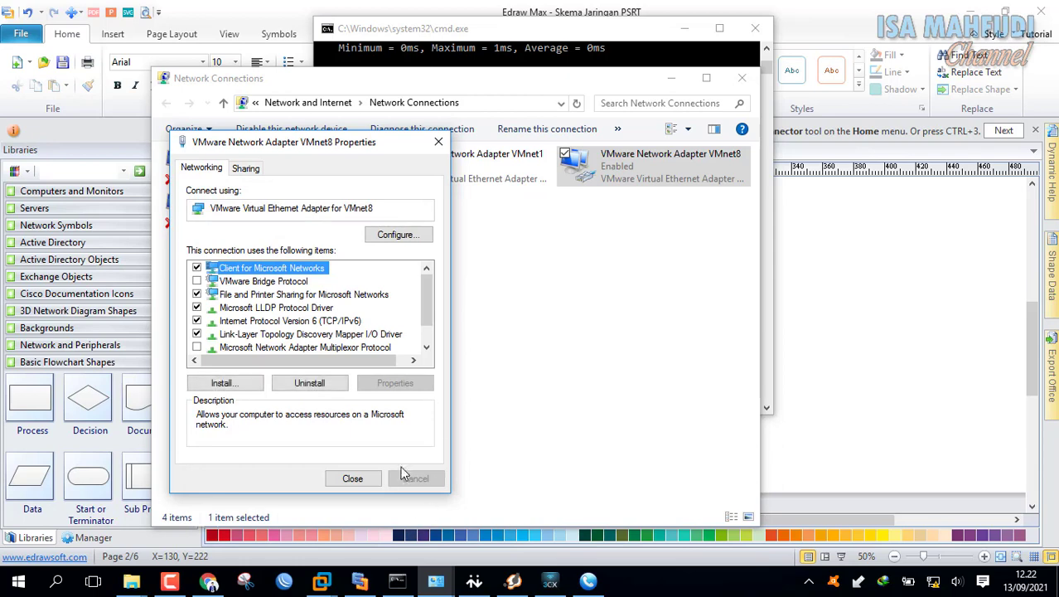
left_click(351, 477)
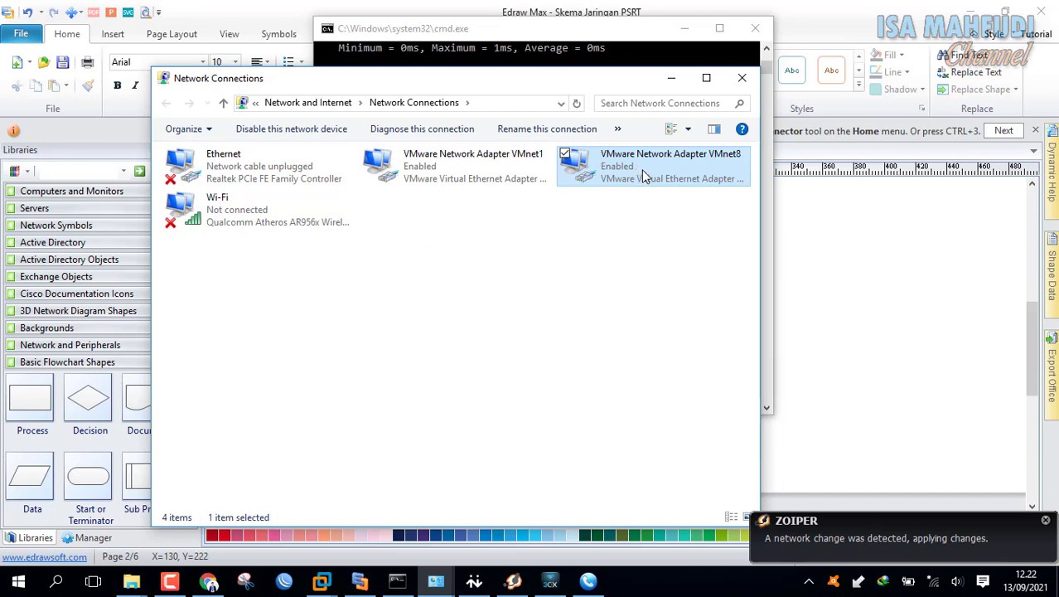
- Disable the VMnet8 adapter and then enable it again
right_click(628, 162)
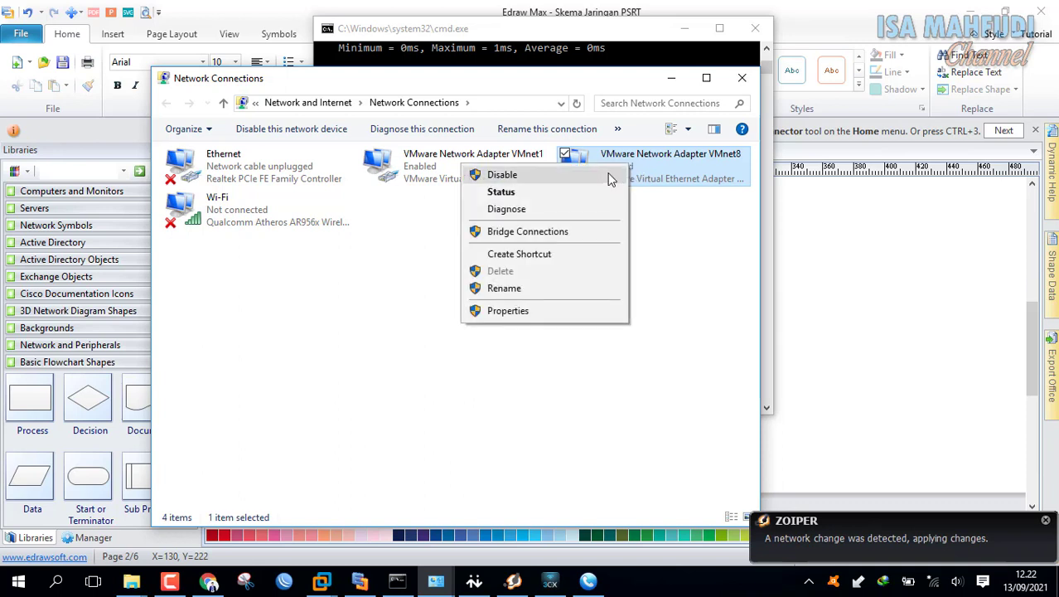
left_click(621, 171)
right_click(622, 168)
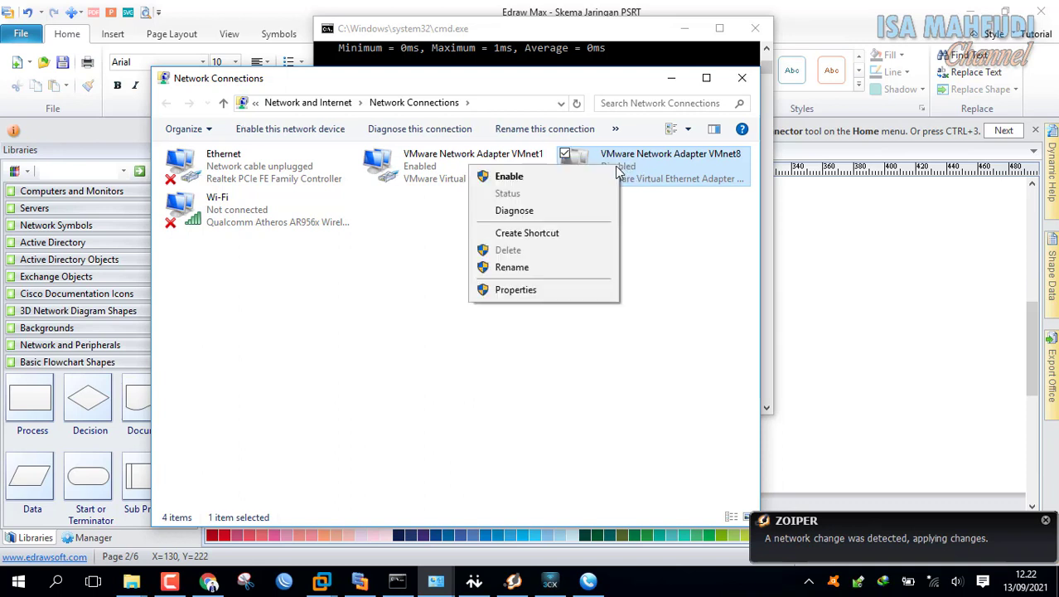
left_click(615, 175)
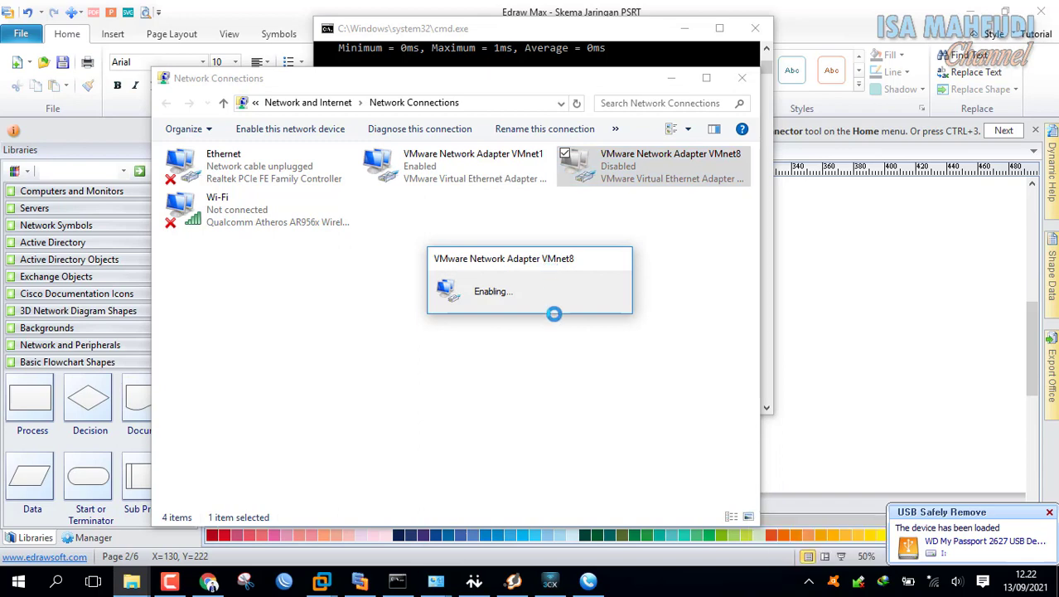
- Run ipconfig in Command Prompt to list the host's adapter addresses
left_click(401, 583)
left_click(504, 347)
key("Escape")
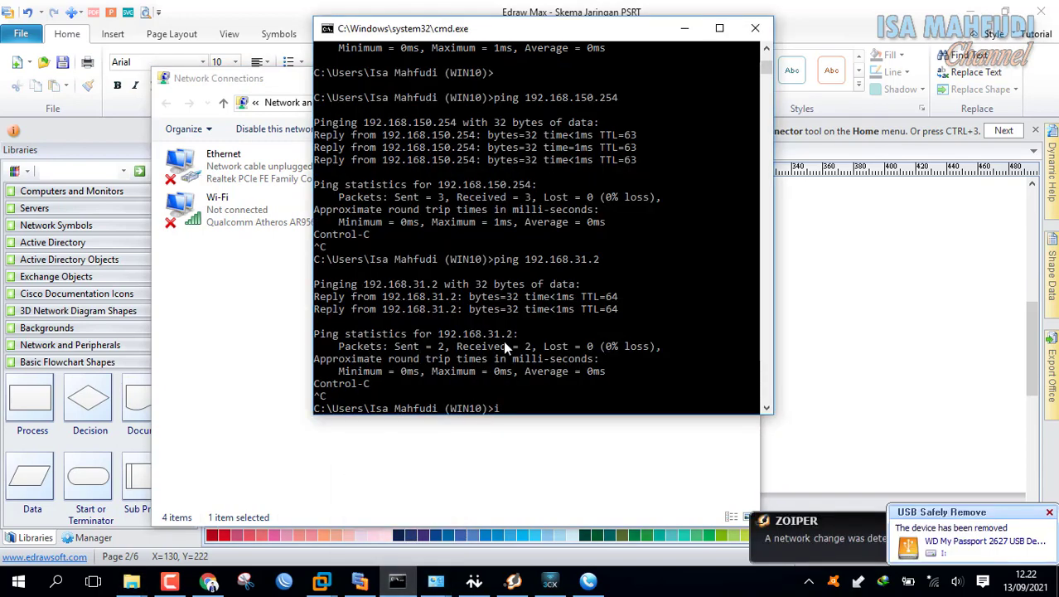
type("ifconfig")
key("Return")
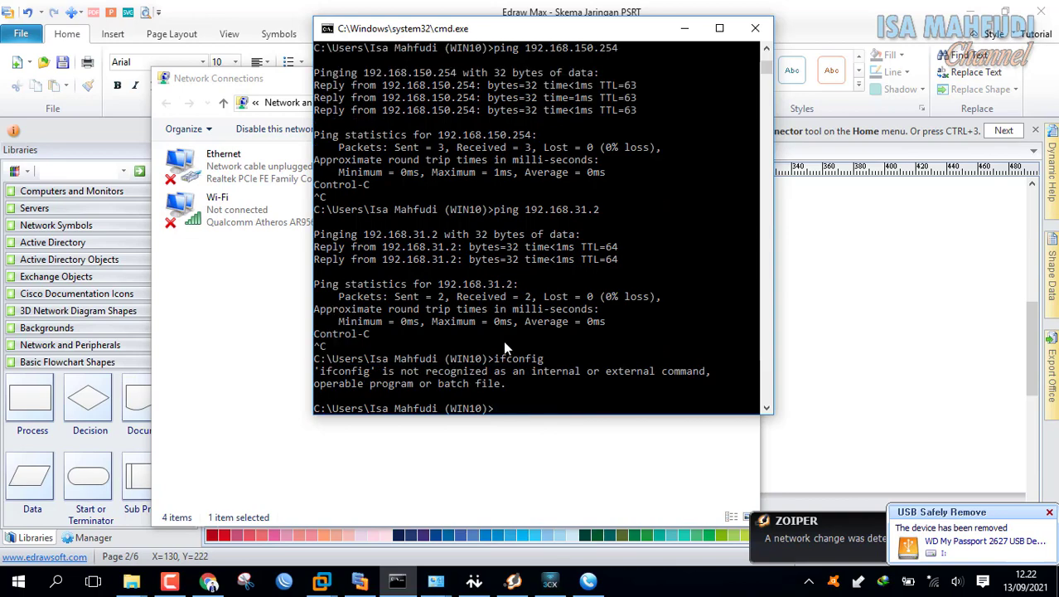
type("ipconfig")
key("Return")
scroll(630, 216, "up", 3)
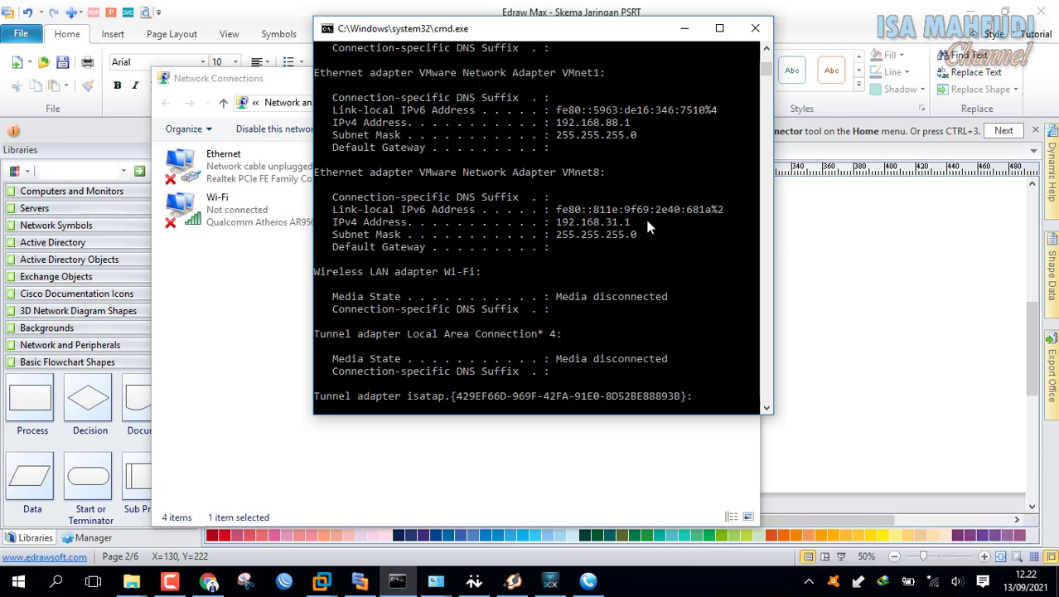
- Ping the router at 192.168.31.2 from the host and stop after replies
left_click(608, 336)
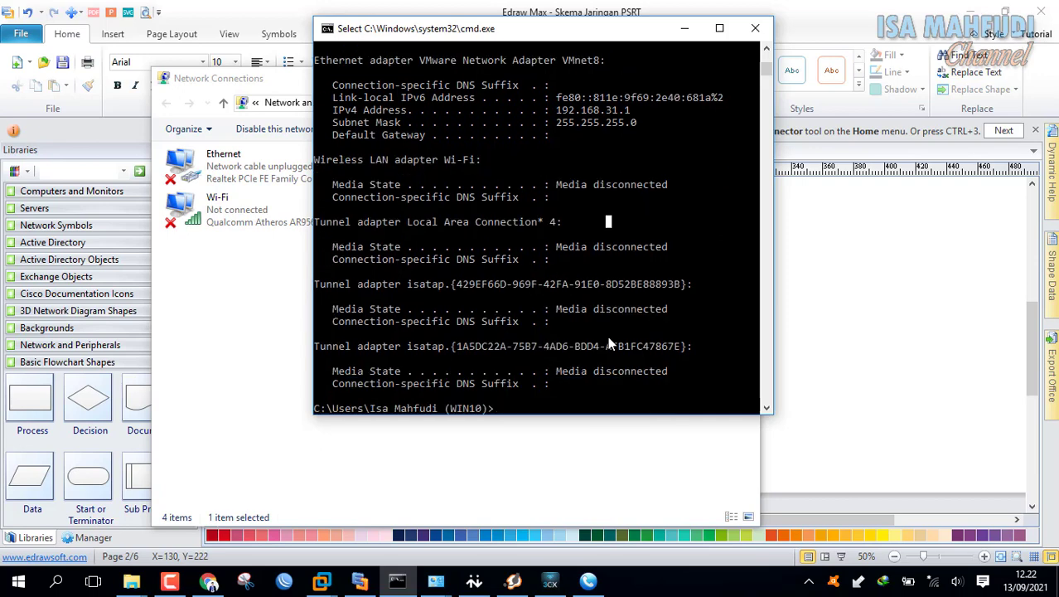
type("pg")
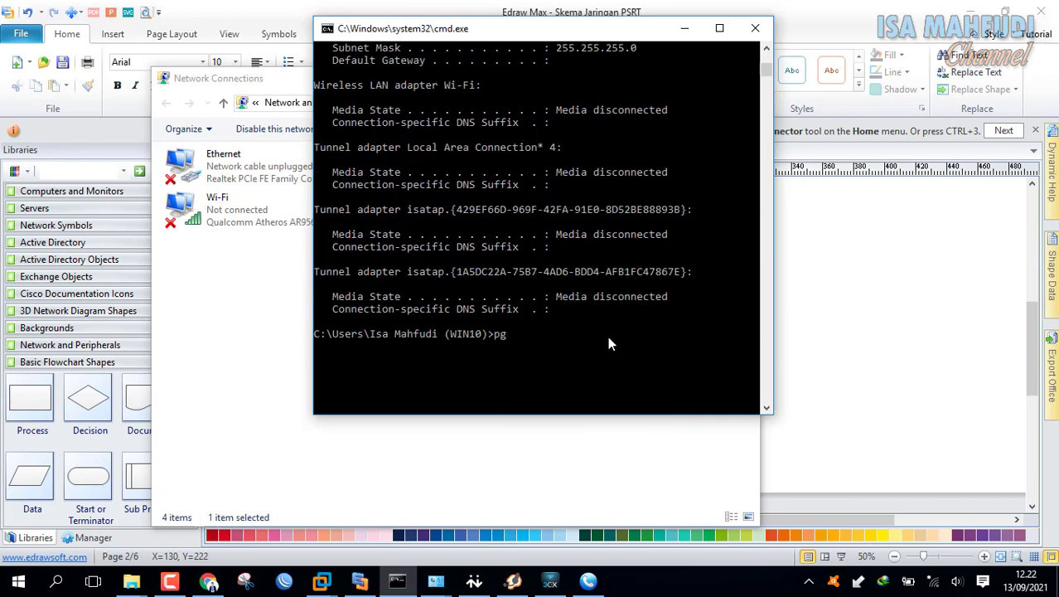
left_click(578, 306)
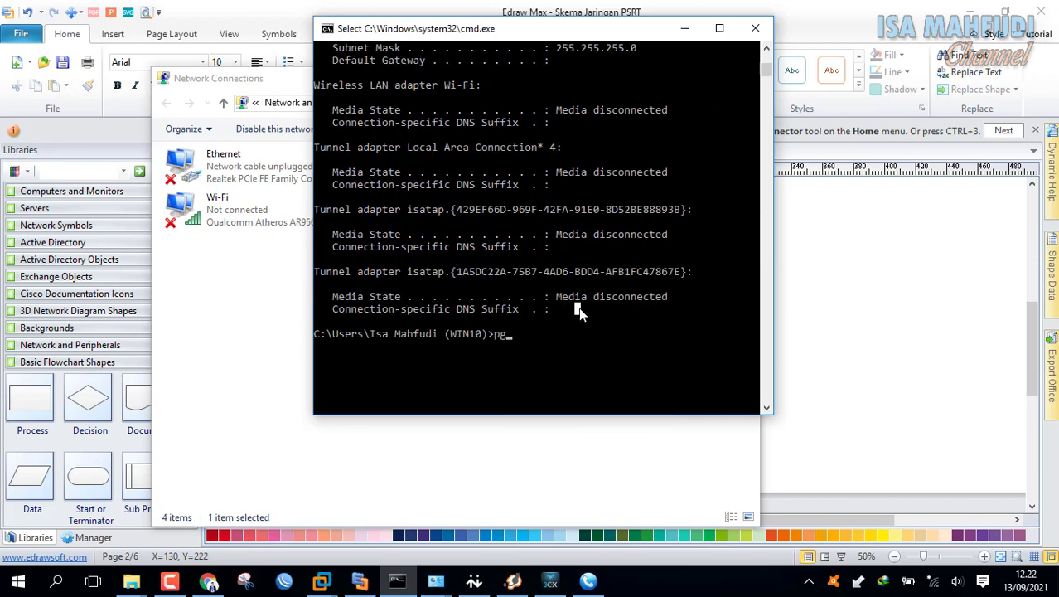
key("BackSpace")
key("BackSpace")
type("ping")
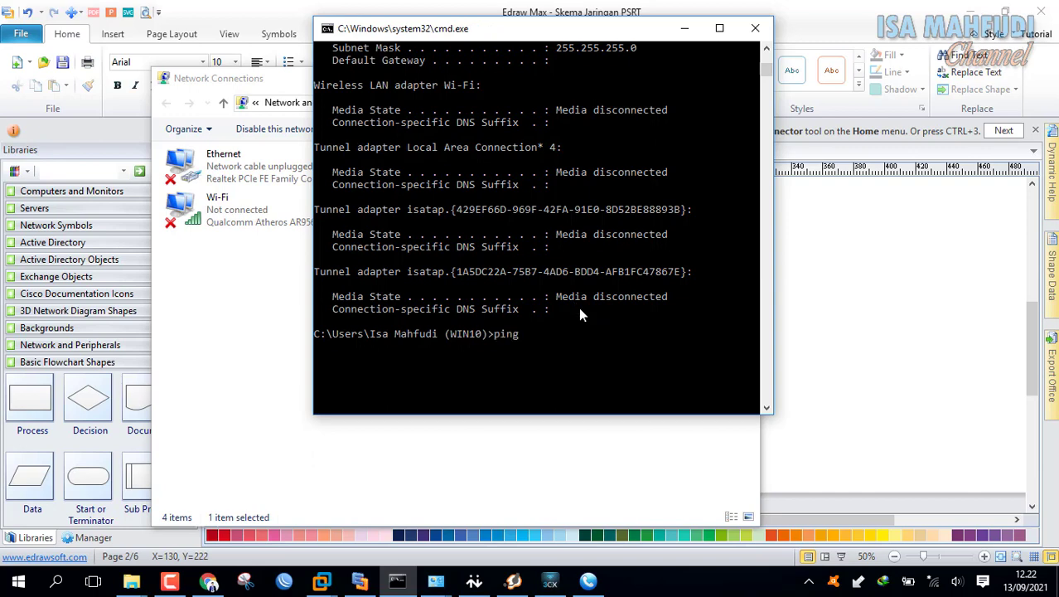
type(" 192.168.31.2")
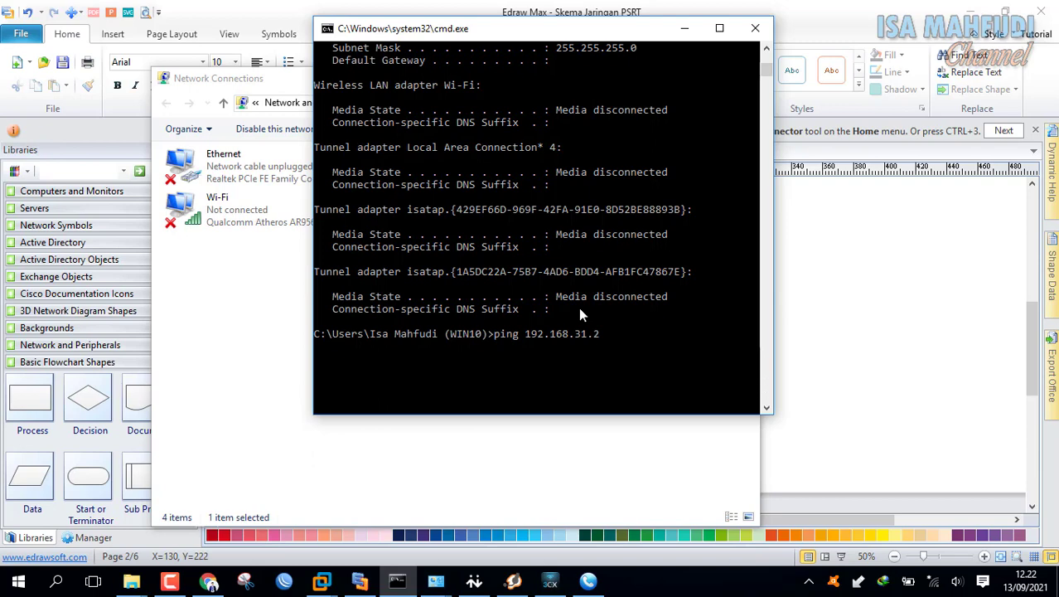
key("Return")
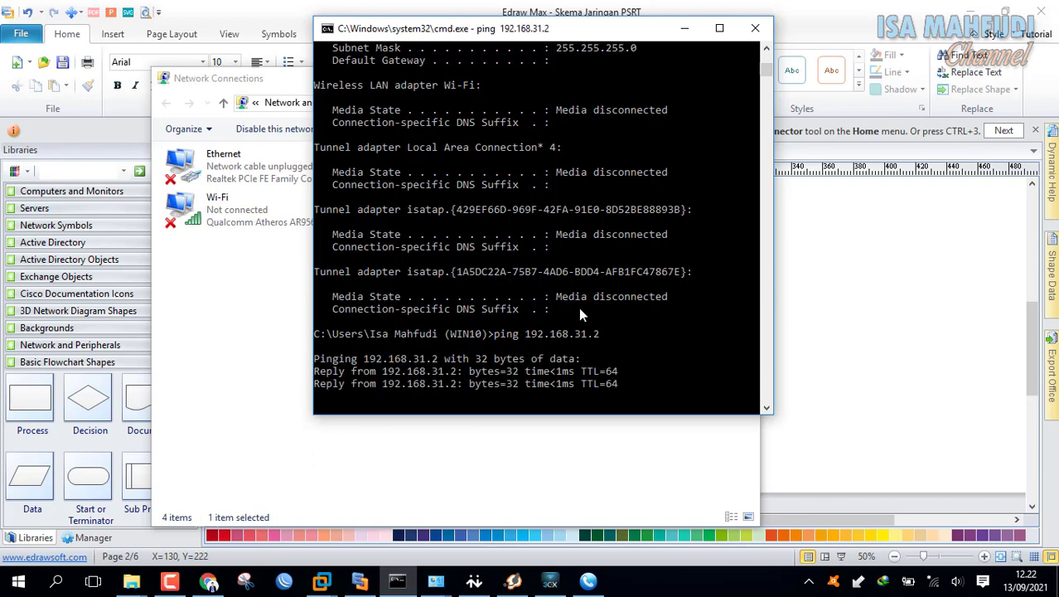
key("ctrl+c")
- Ping 192.168.150.1 from the host, which fails with general failure
key("Up")
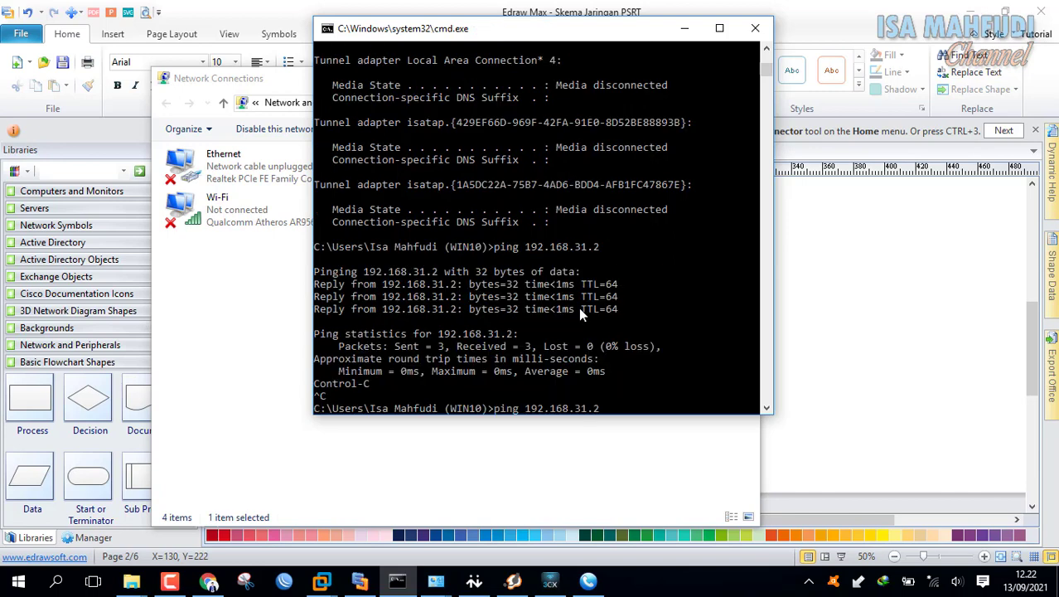
key("BackSpace")
key("BackSpace")
key("BackSpace")
key("BackSpace")
type("150")
type(".1")
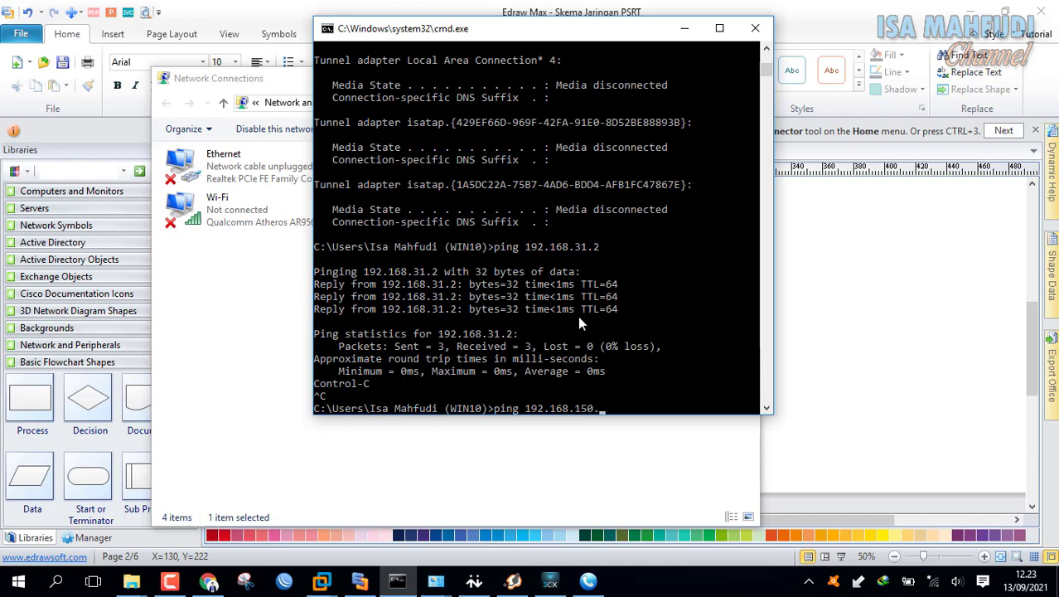
key("Return")
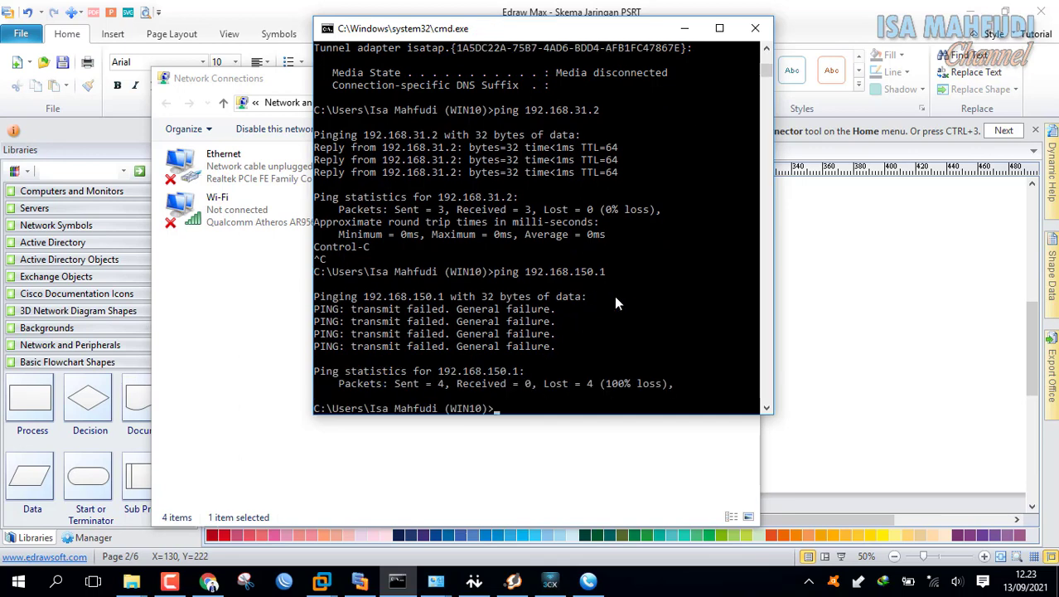
- Open the Internet Protocol Version 4 properties of the VMnet8 adapter
left_click(568, 459)
left_click(615, 181)
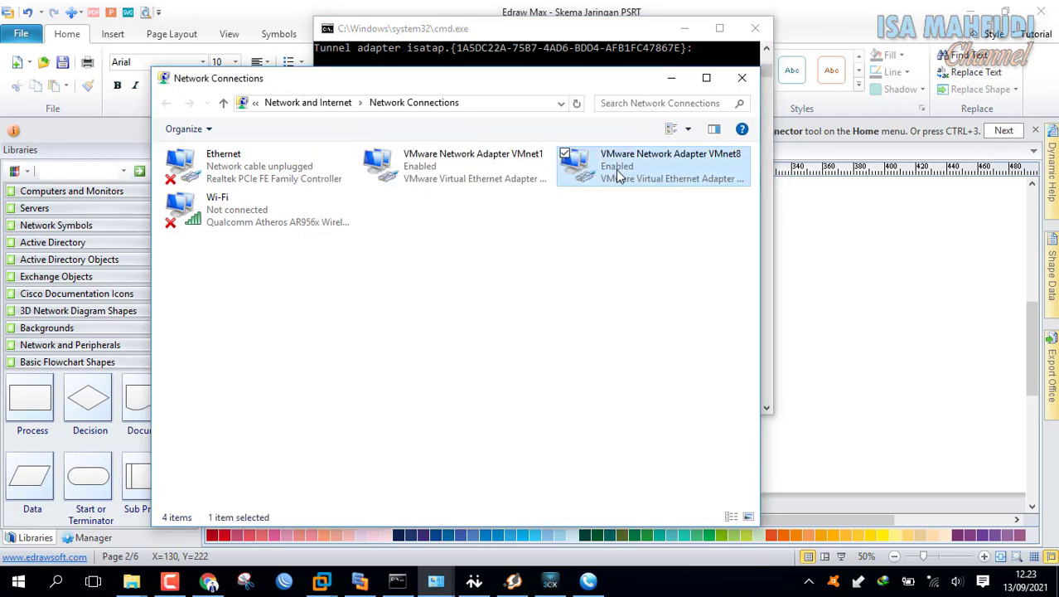
right_click(617, 178)
left_click(533, 323)
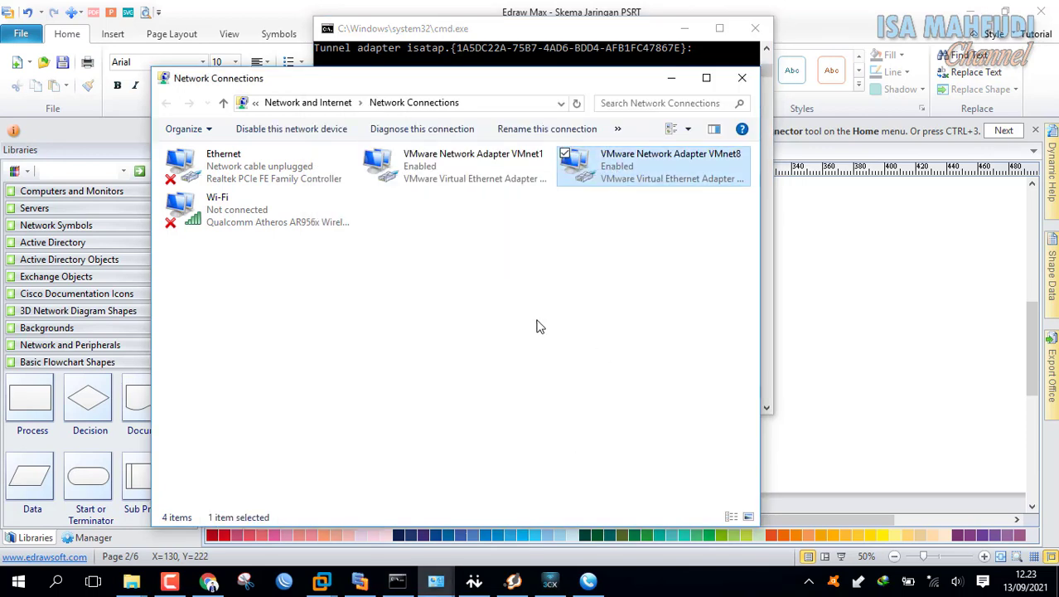
scroll(420, 292, "down", 1)
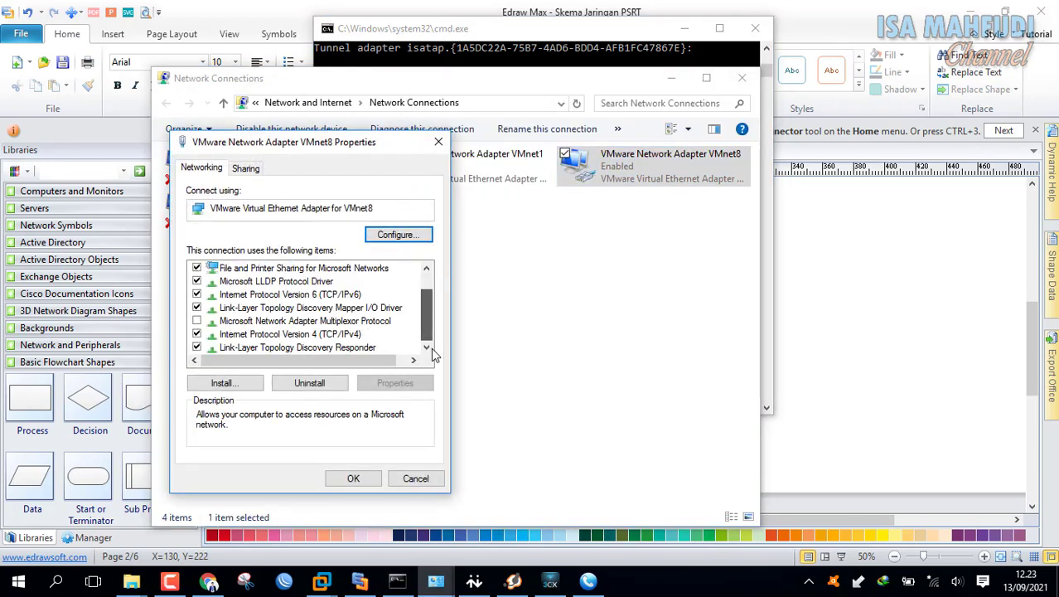
left_click(352, 334)
left_click(396, 385)
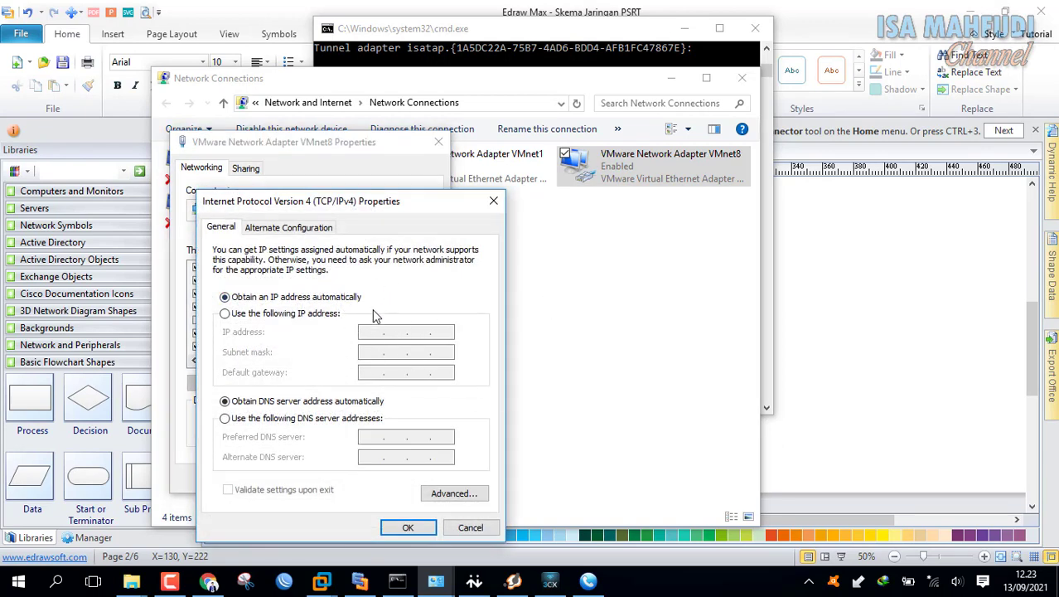
- Choose manual IP addressing for VMnet8, checking ipconfig, then show the Edraw Max network diagram
left_click(320, 313)
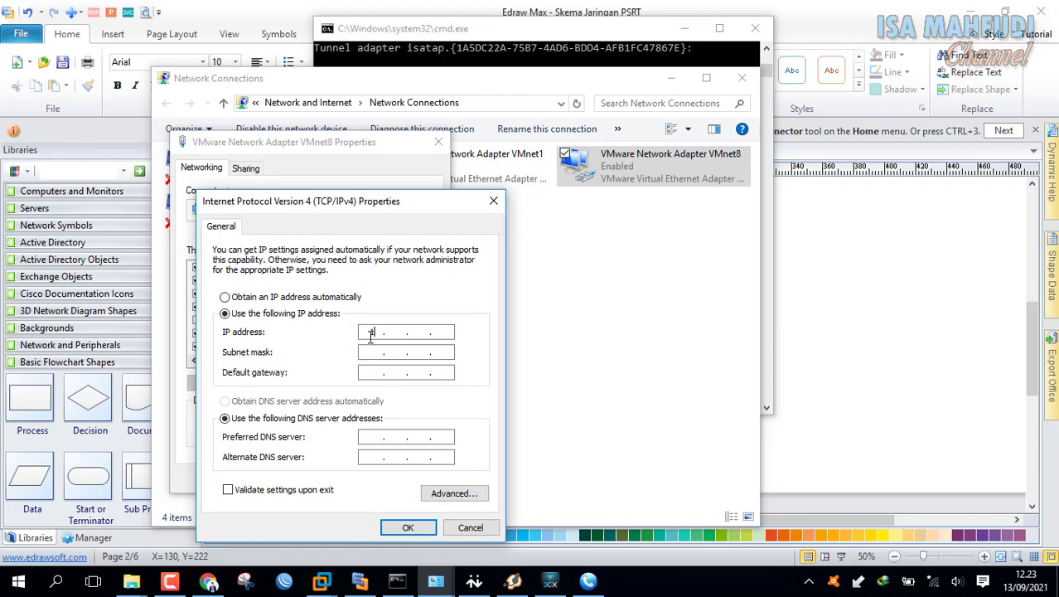
type("192 . . .")
left_click(397, 581)
scroll(515, 249, "up", 8)
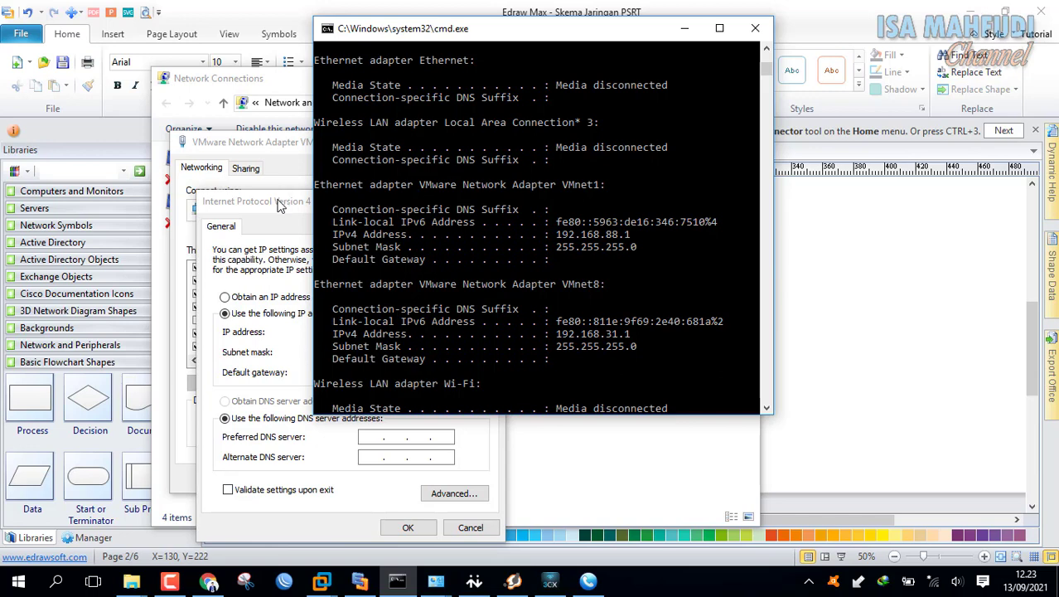
left_click(279, 203)
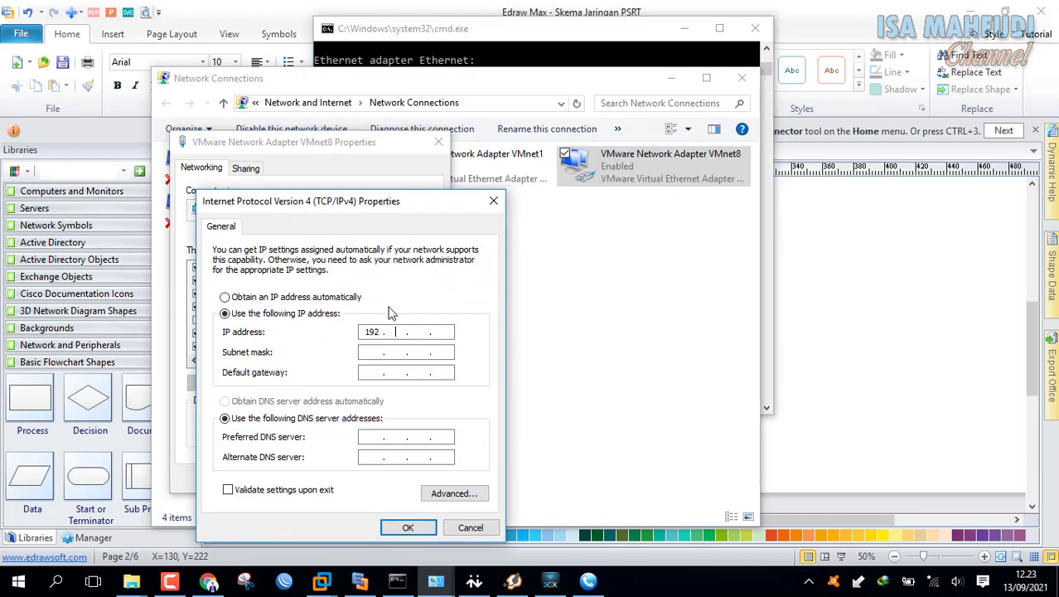
type("168")
left_click(352, 300)
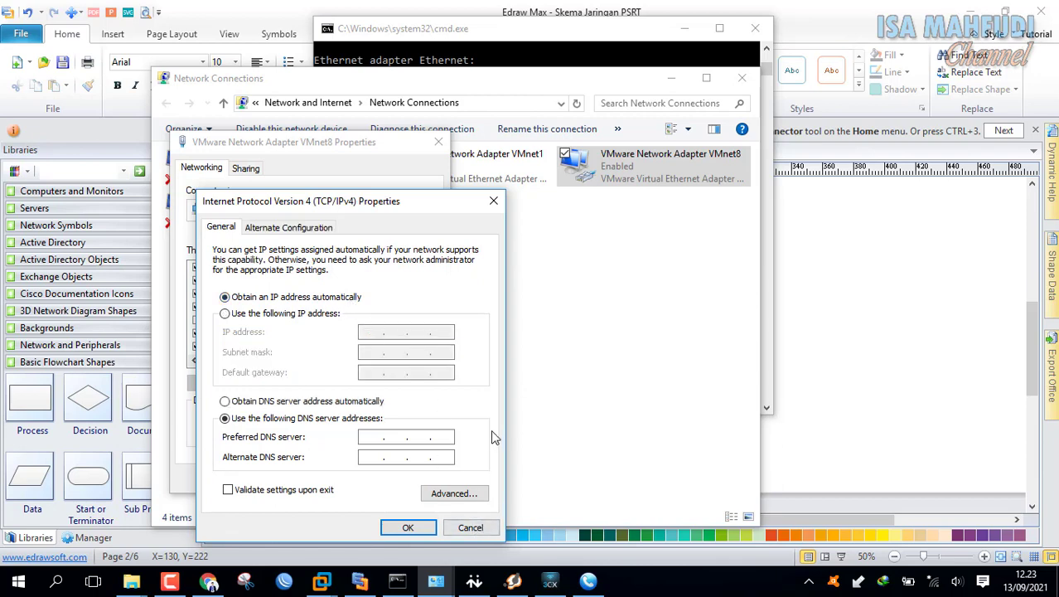
left_click(402, 583)
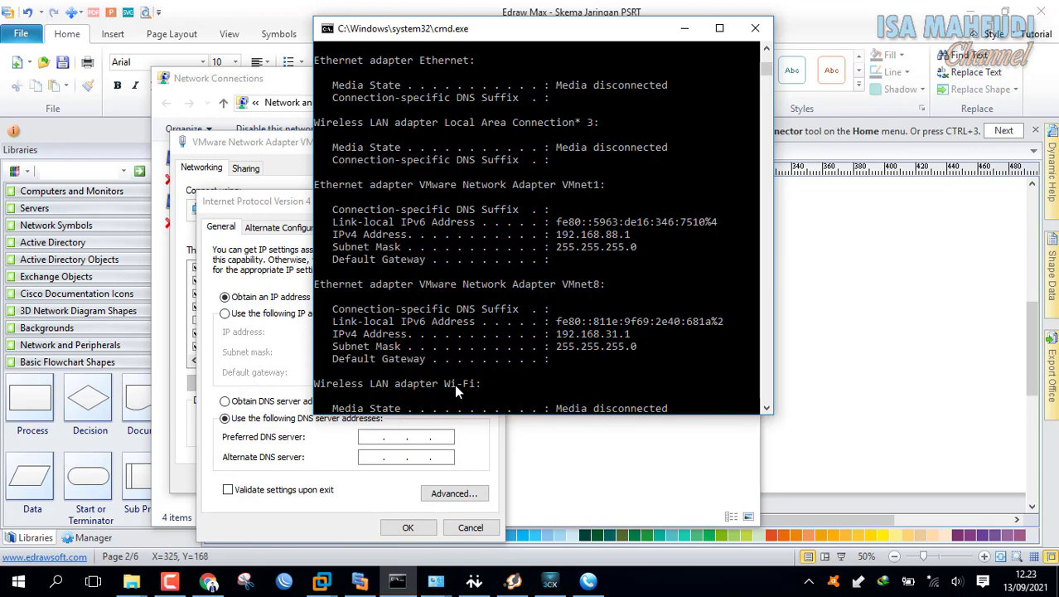
left_click(265, 349)
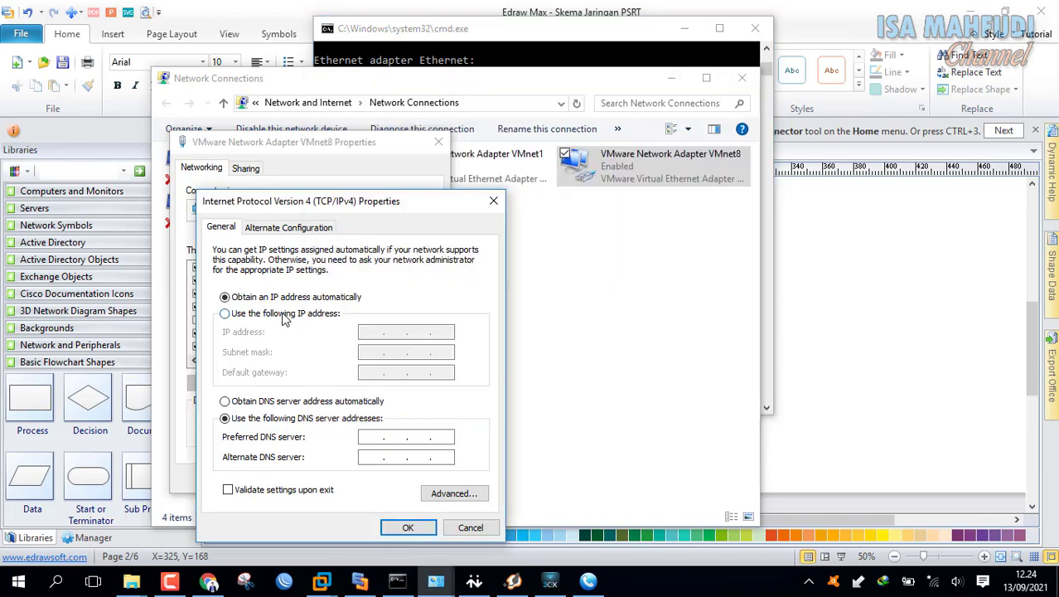
left_click(284, 314)
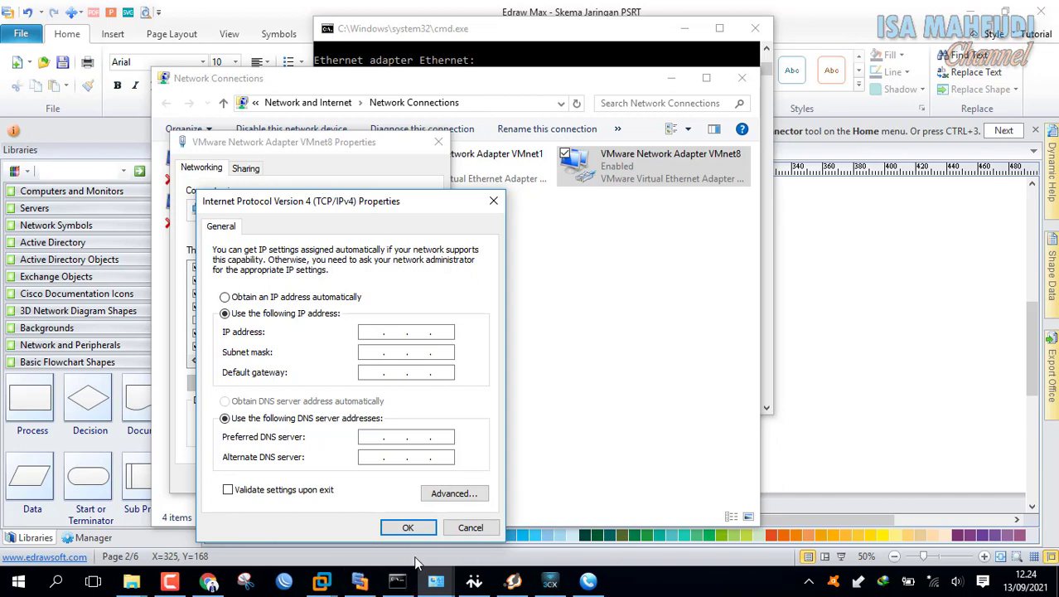
left_click(361, 581)
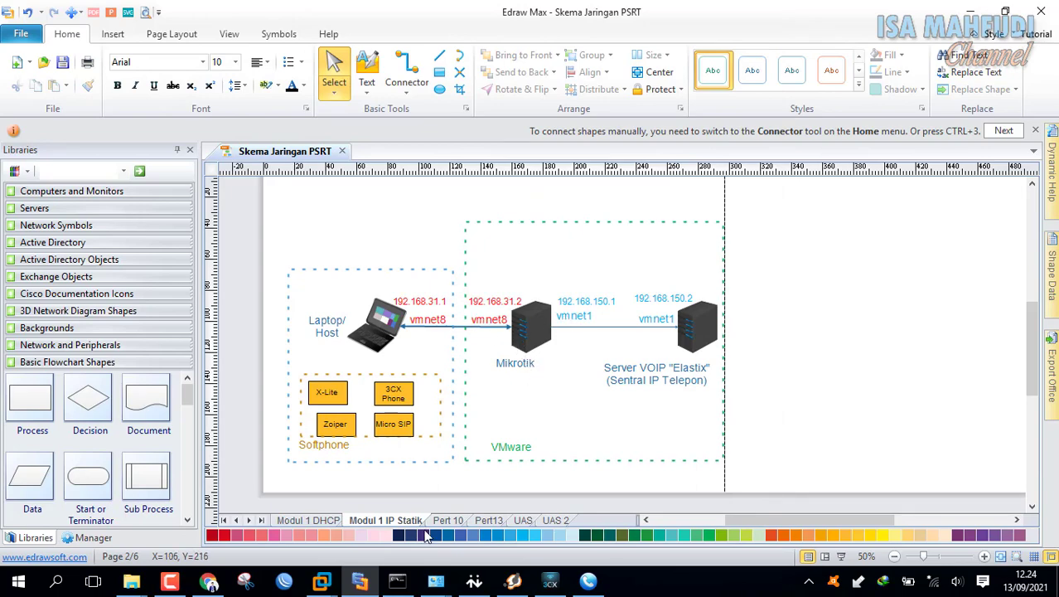
- Enter 192.168.31.1 as VMnet8's IP address, letting the subnet mask fill in automatically
mouse_move(439, 582)
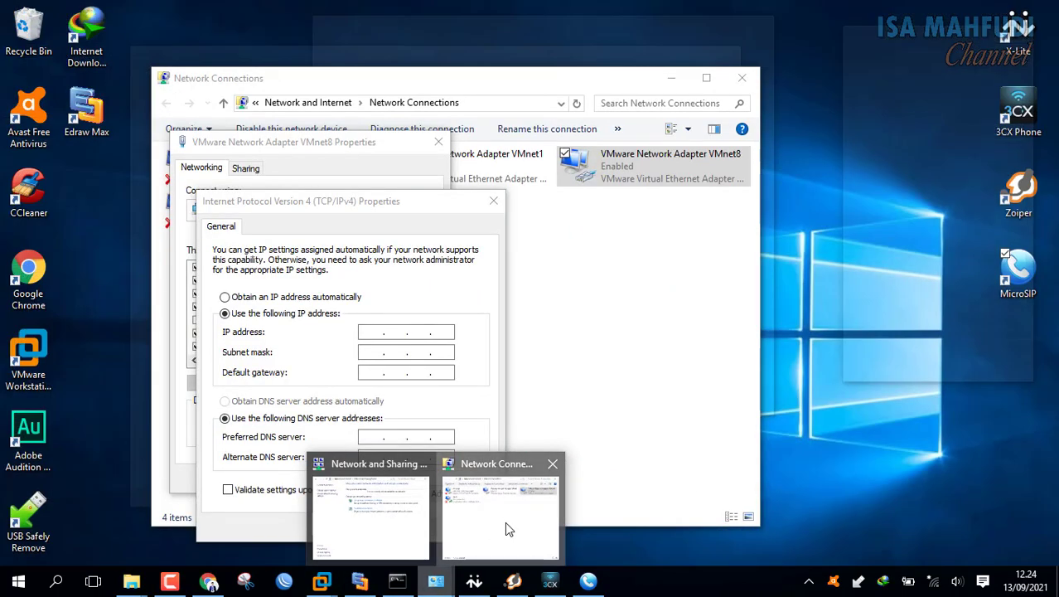
left_click(505, 522)
left_click(382, 374)
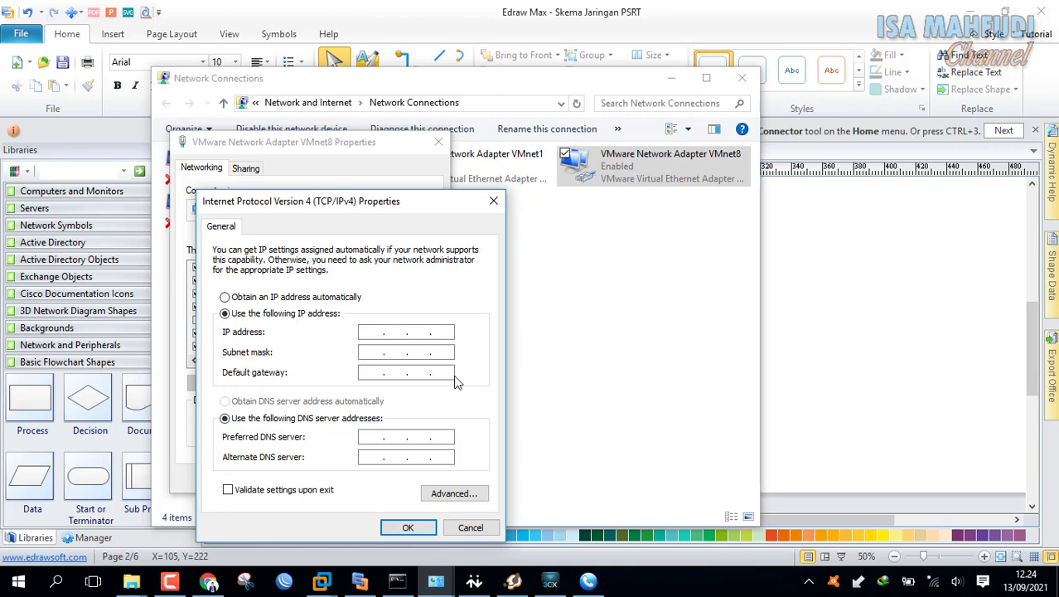
left_click(367, 332)
left_click(397, 580)
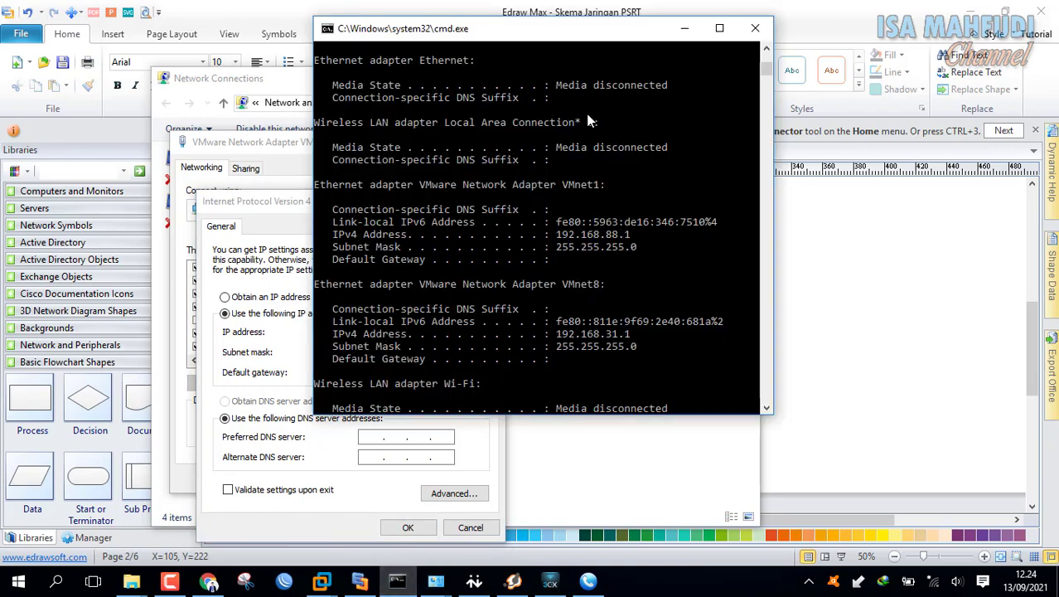
left_click_drag(547, 39, 690, 48)
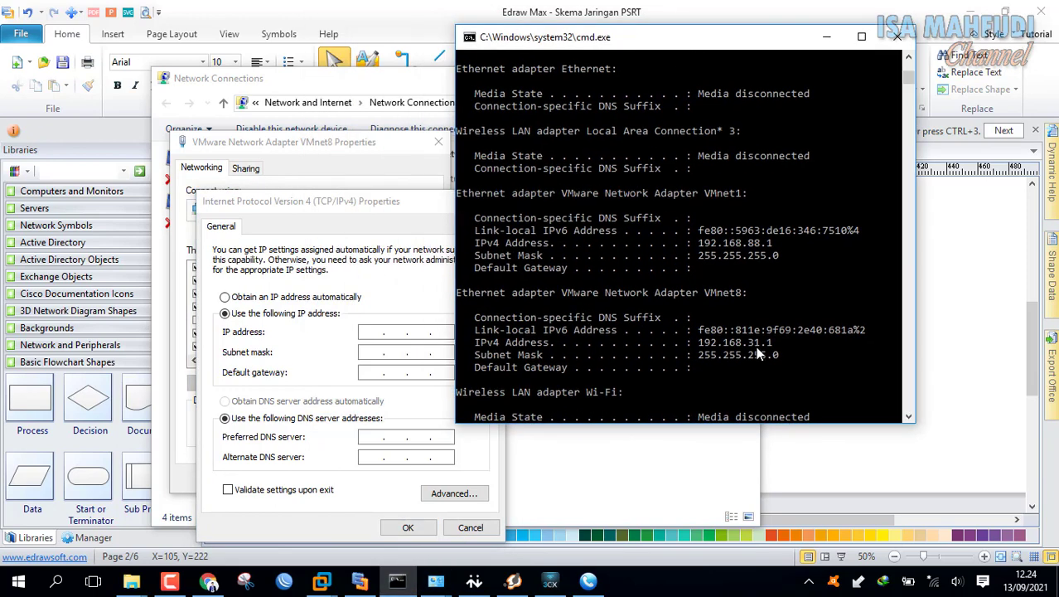
left_click(372, 332)
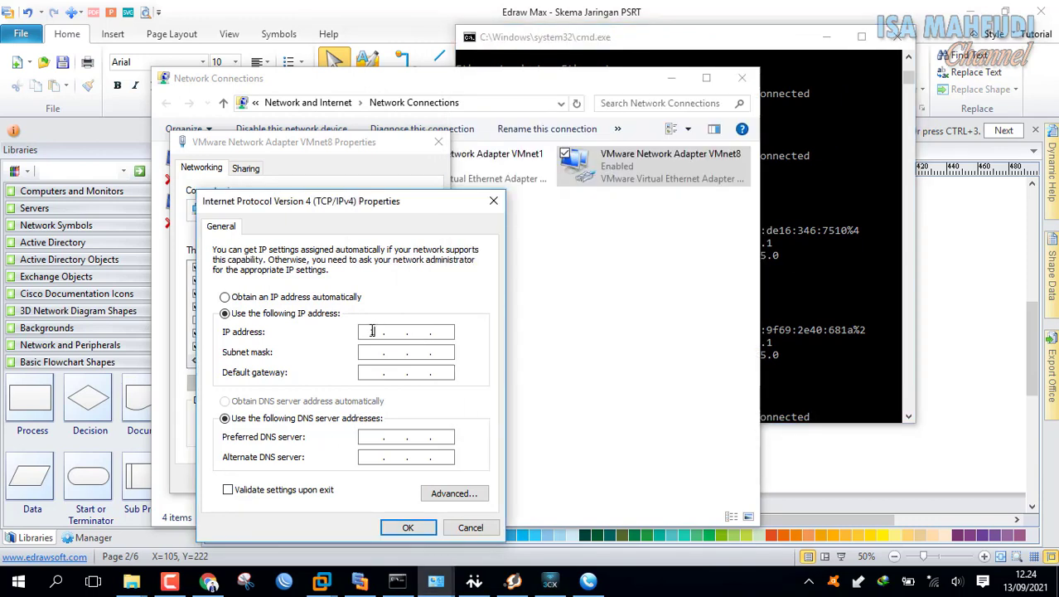
type("192 . 168 . 31 .")
key("Tab")
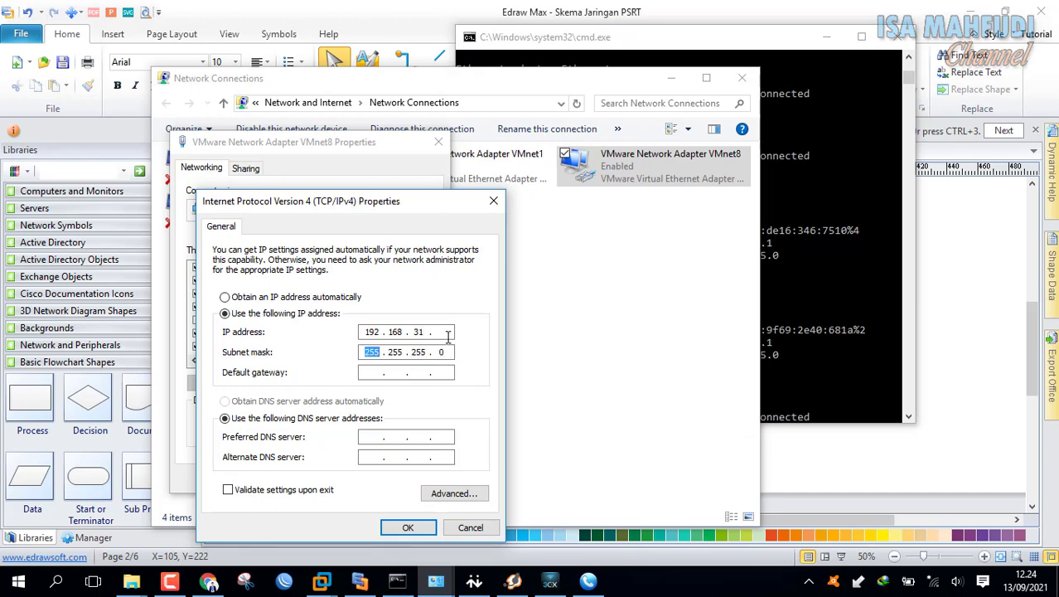
left_click(451, 333)
type("1")
left_click(815, 40)
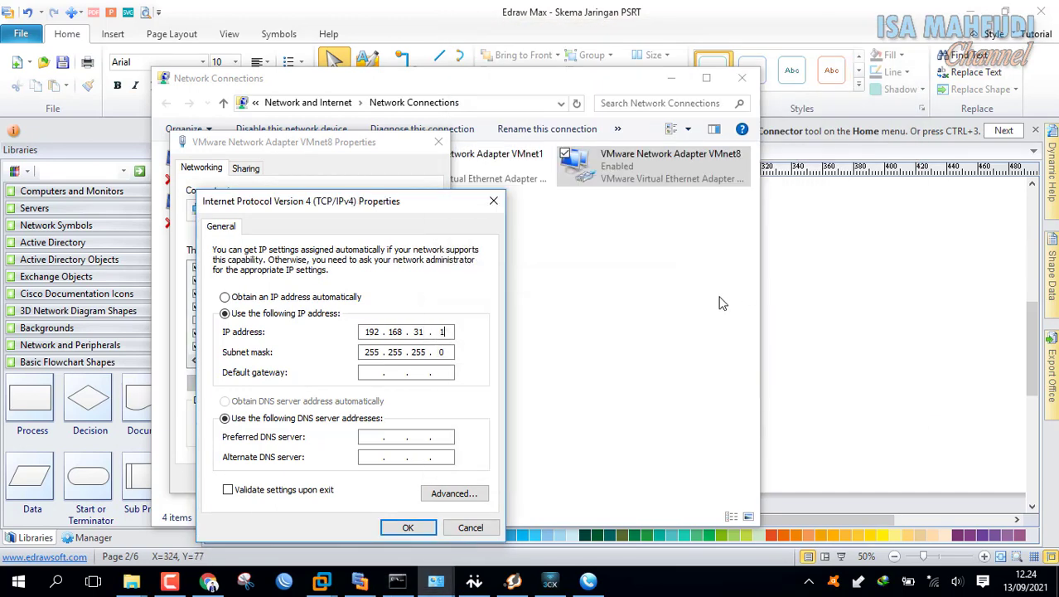
left_click(411, 578)
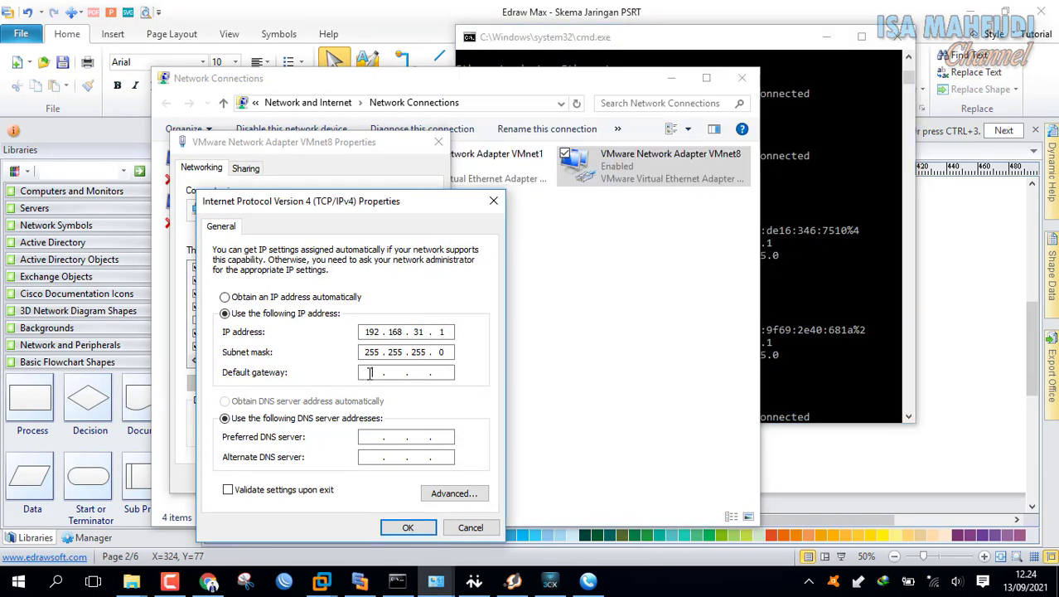
- Set the default gateway to 192.168.31.2 and bring up the MikroTik router console
left_click(446, 367)
type("192 . 168 . 31 . 2")
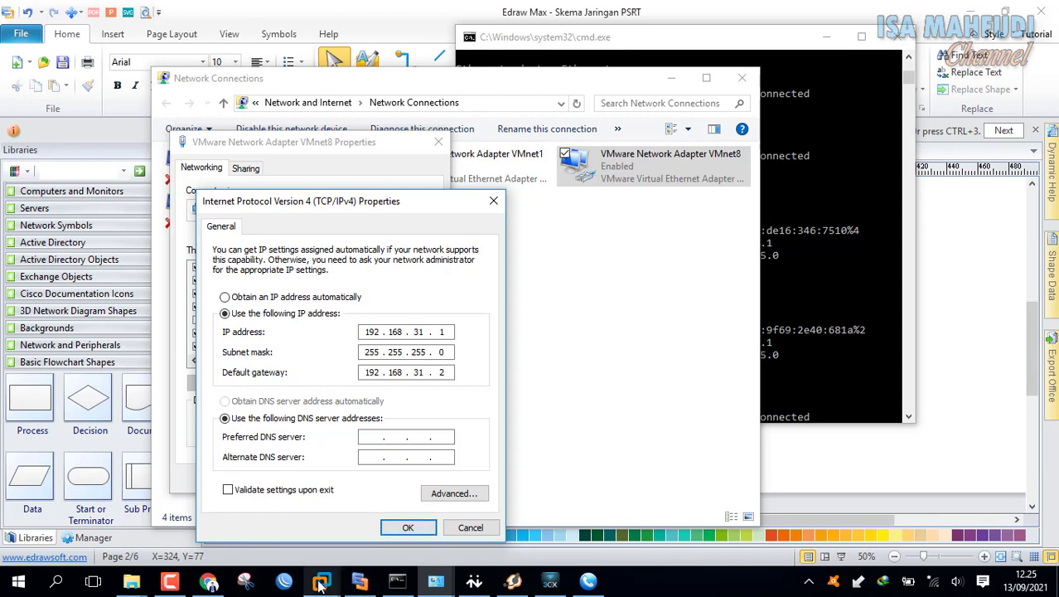
mouse_move(321, 581)
left_click(479, 478)
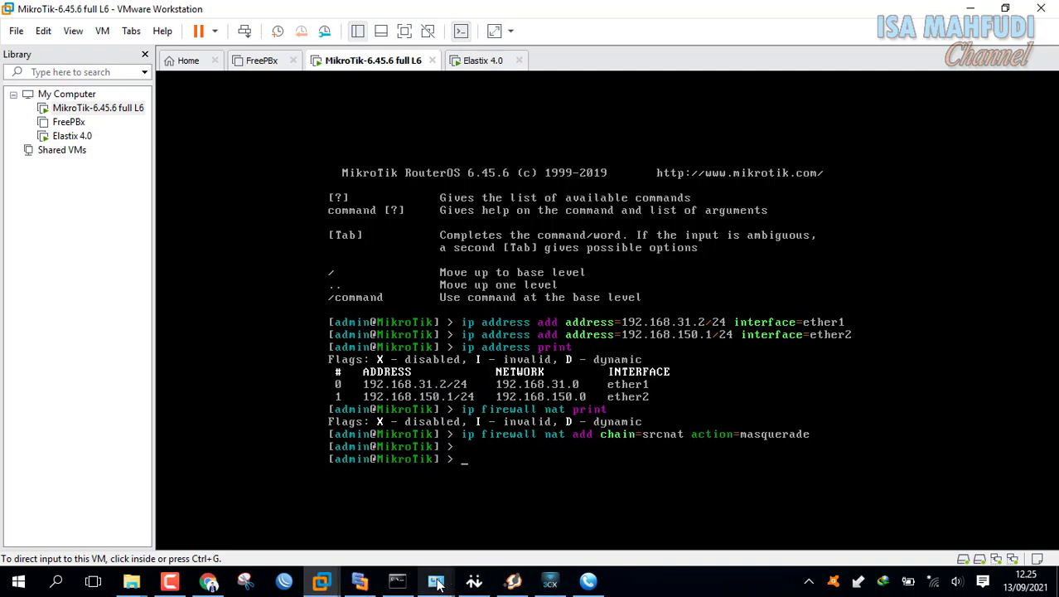
- Confirm the new VMnet8 IPv4 settings and close the adapter properties
mouse_move(438, 582)
left_click(522, 508)
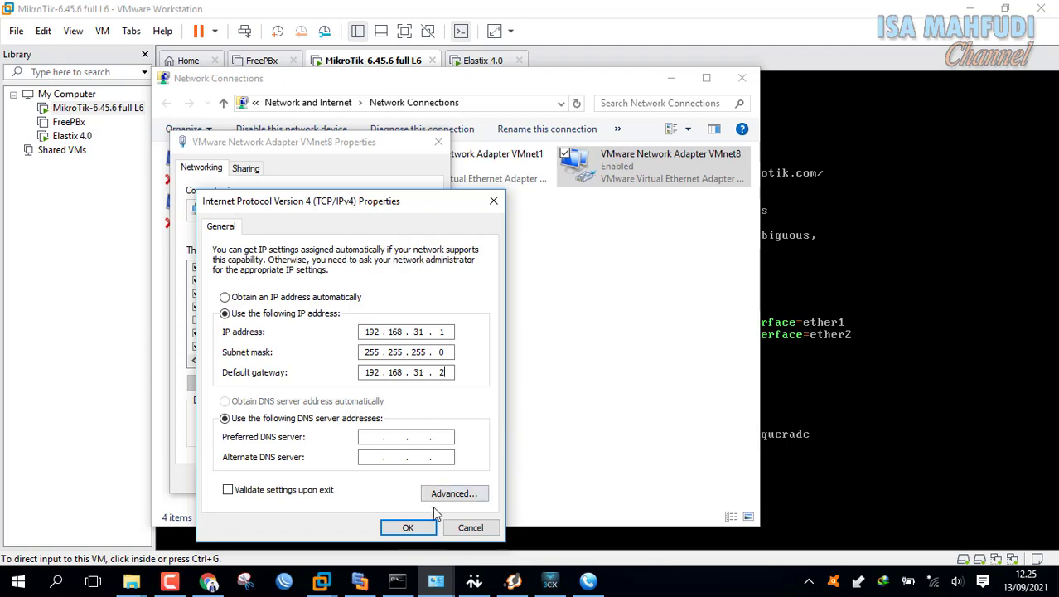
left_click(409, 528)
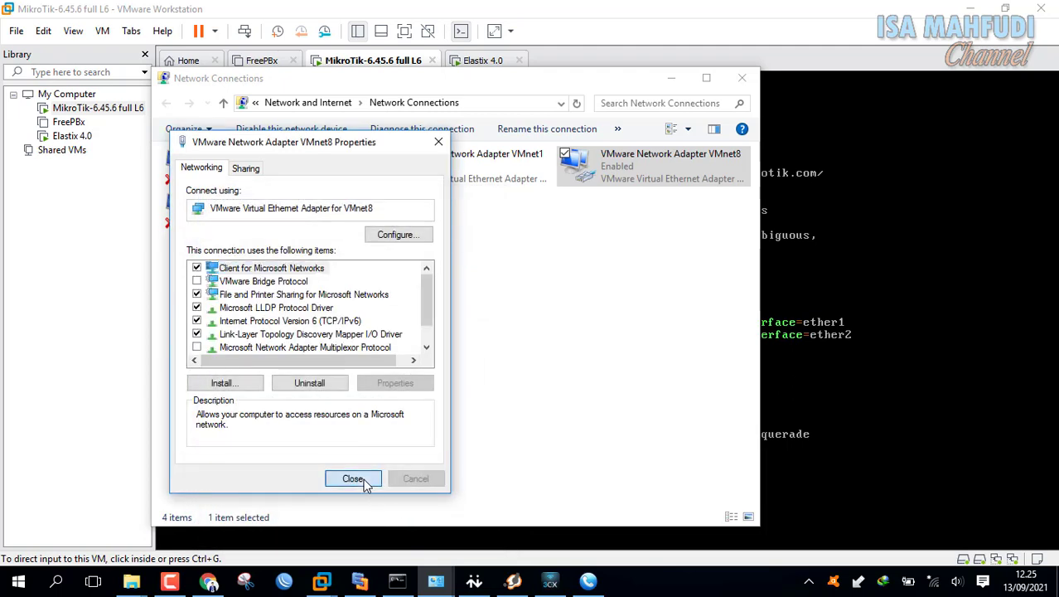
left_click(353, 479)
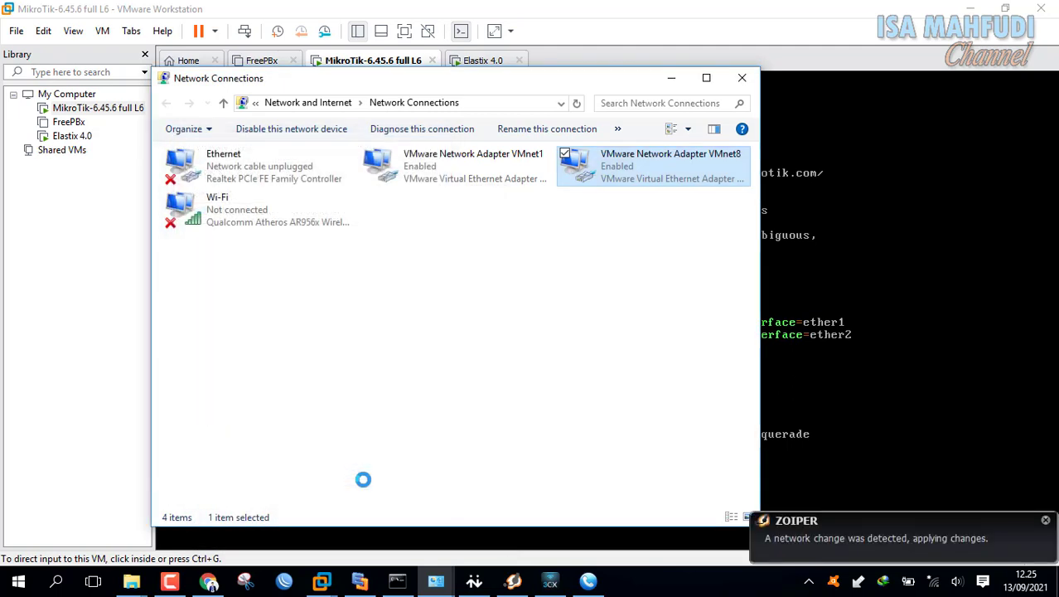
- Disable and re-enable the VMnet8 adapter so the new address takes effect
right_click(610, 179)
left_click(604, 185)
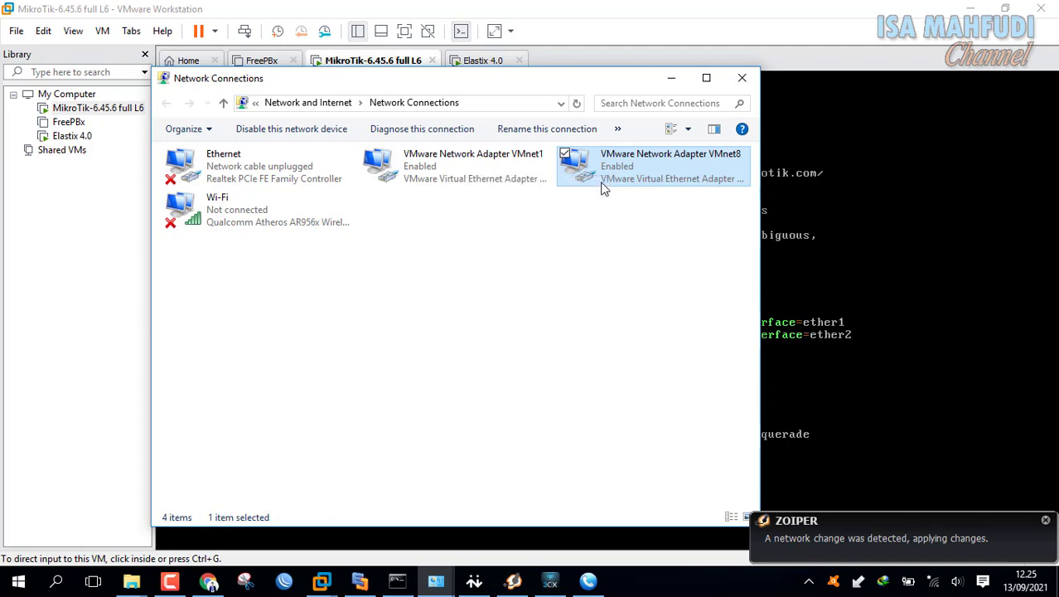
right_click(652, 181)
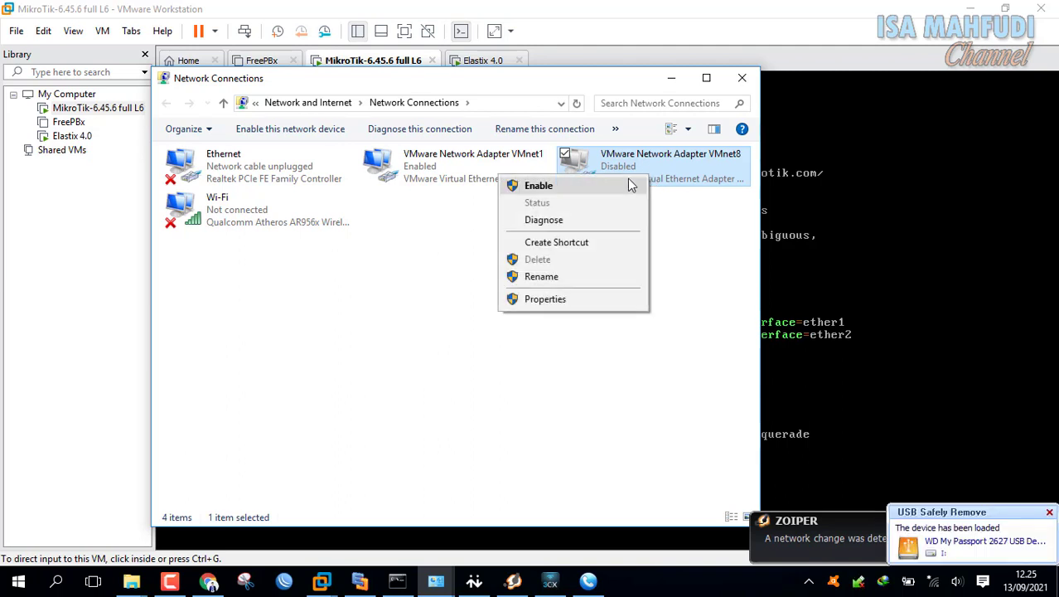
left_click(628, 184)
left_click(397, 580)
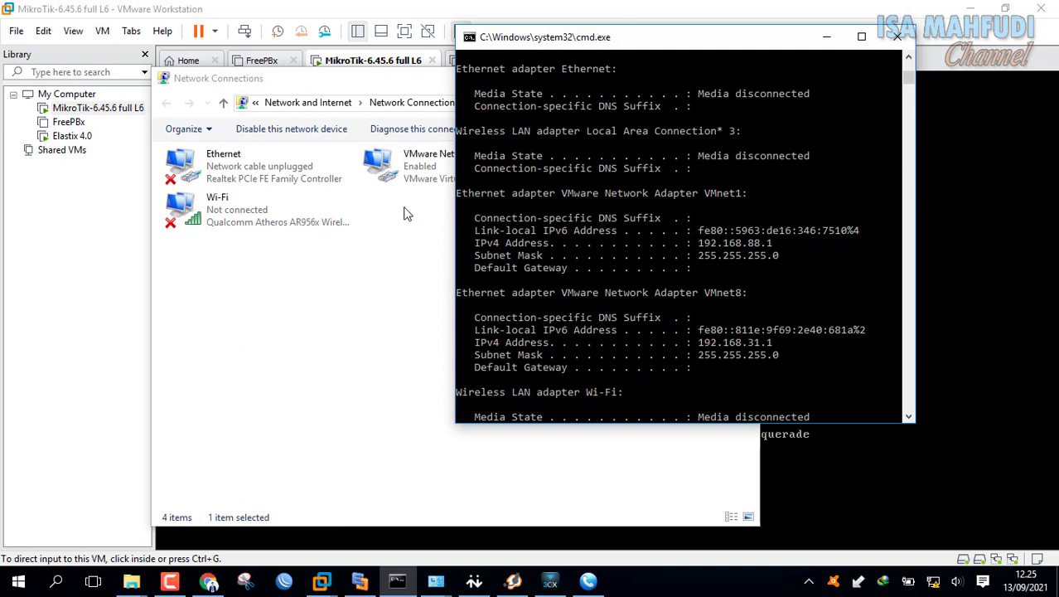
- Run ipconfig and scroll to VMnet8, now at 192.168.31.1 with gateway 192.168.31.2
left_click(381, 284)
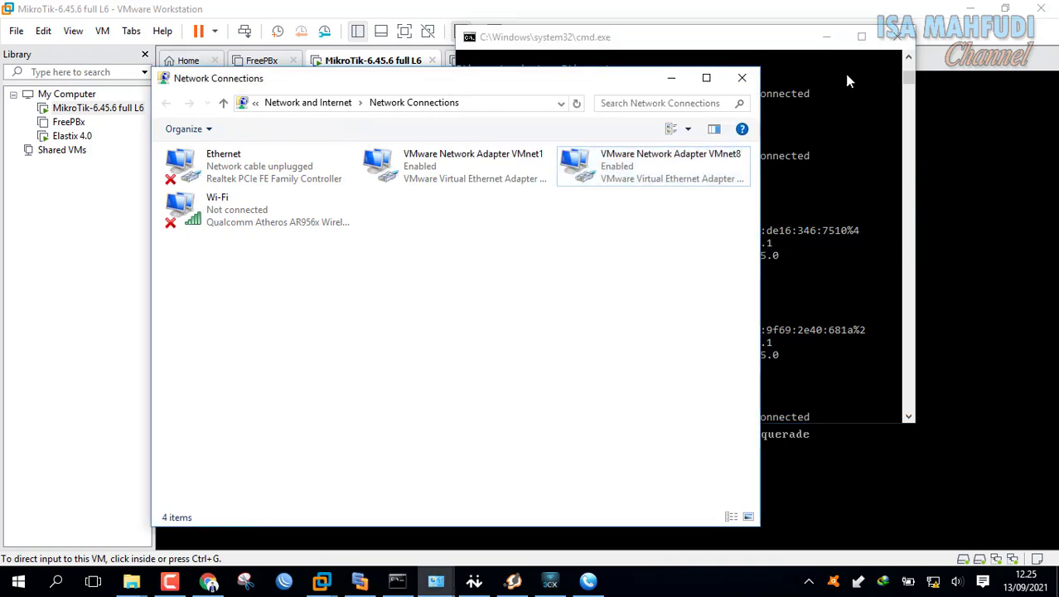
left_click_drag(911, 76, 907, 139)
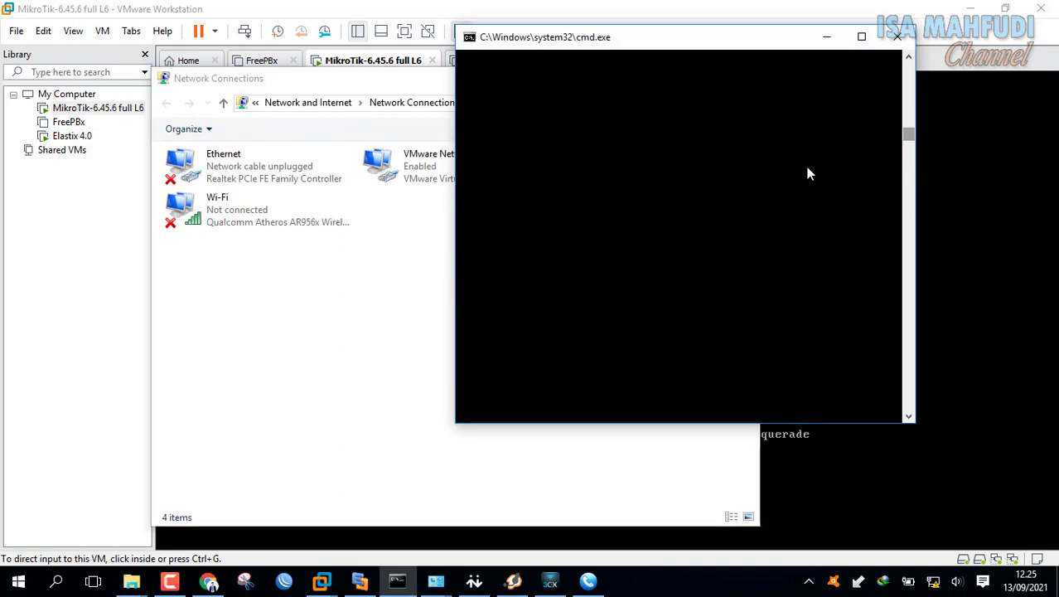
type("ipconfig")
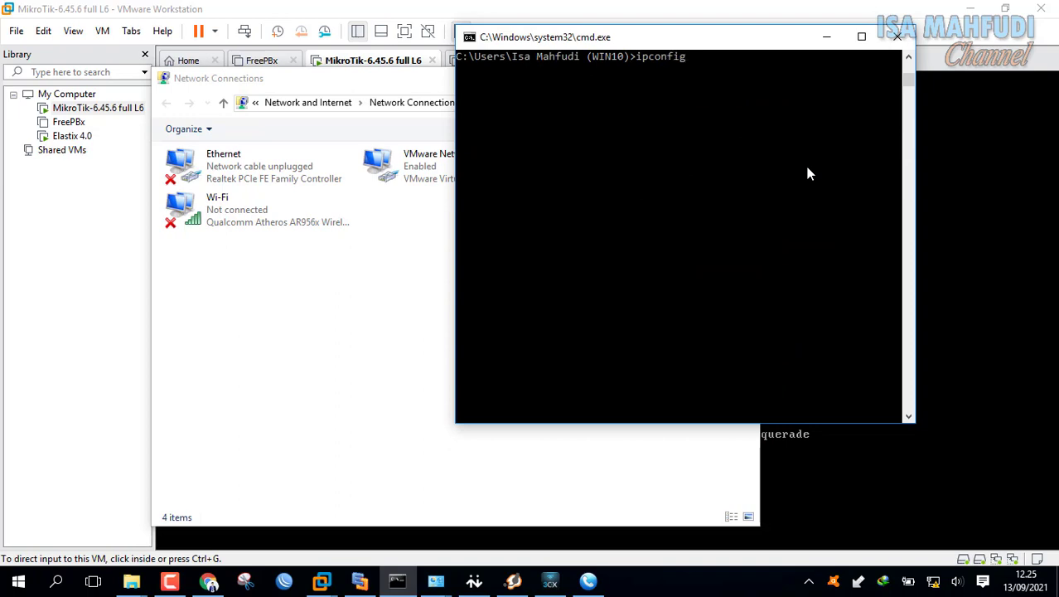
scroll(839, 168, "up", 2)
scroll(839, 168, "up", 3)
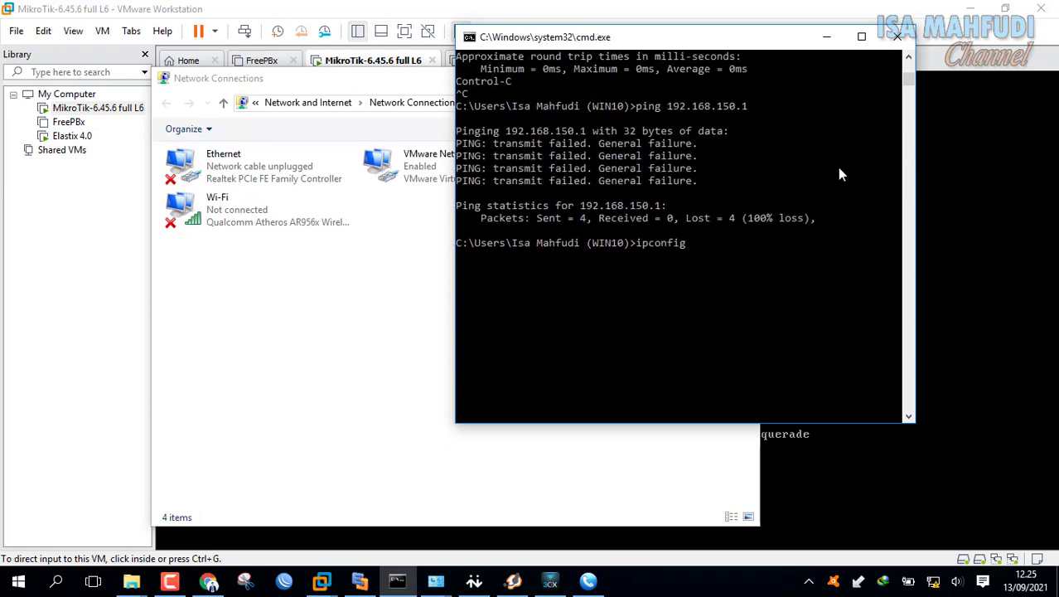
key("Return")
scroll(827, 170, "up", 1)
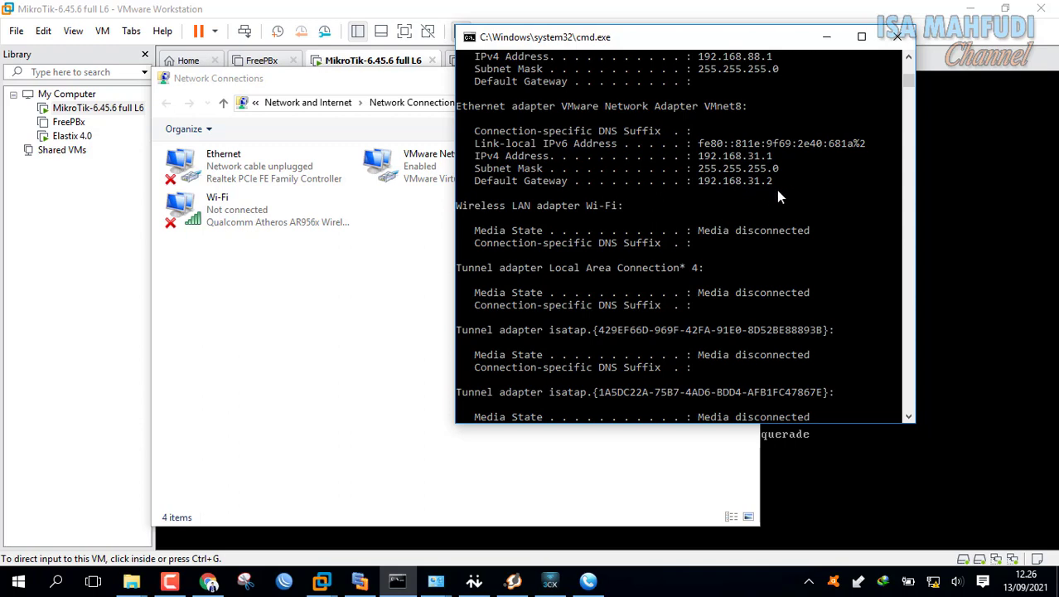
scroll(871, 147, "up", 12)
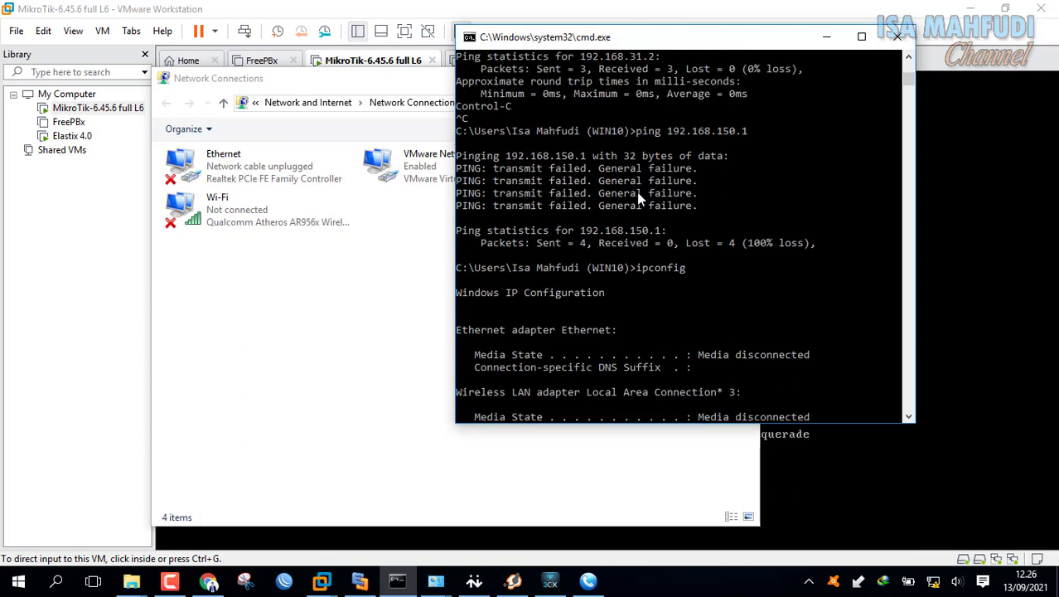
scroll(647, 183, "up", 1)
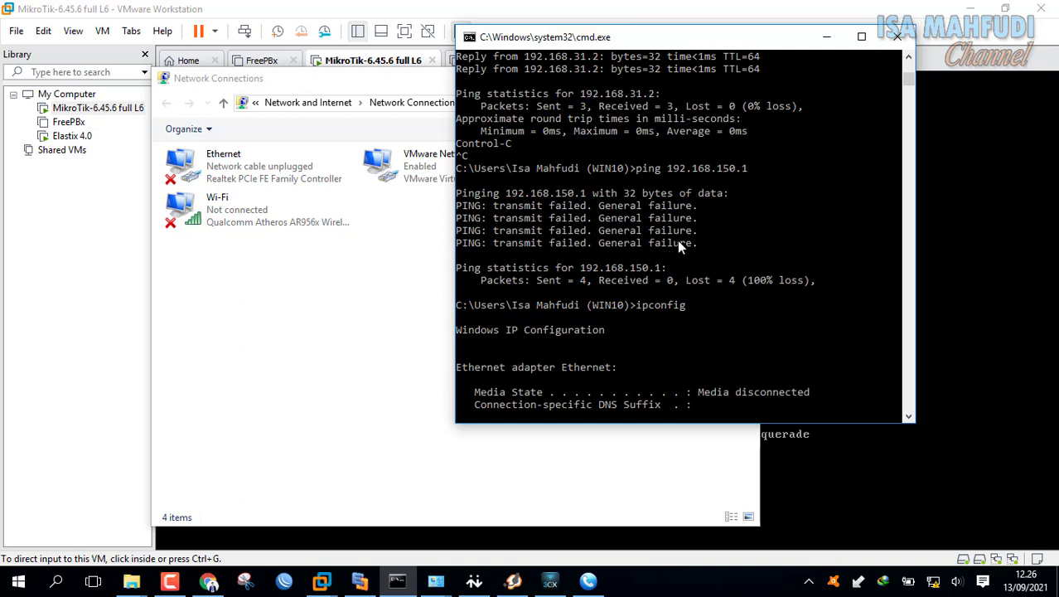
left_click_drag(673, 46, 260, 108)
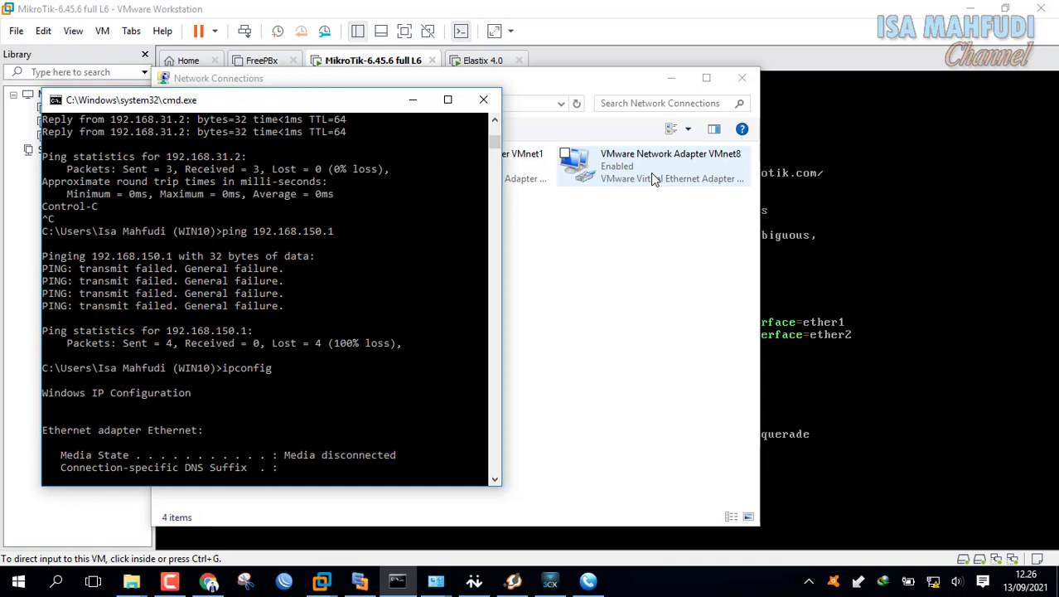
- Reopen VMnet8's IPv4 properties to verify the gateway is still 192.168.31.2
right_click(653, 179)
left_click(588, 323)
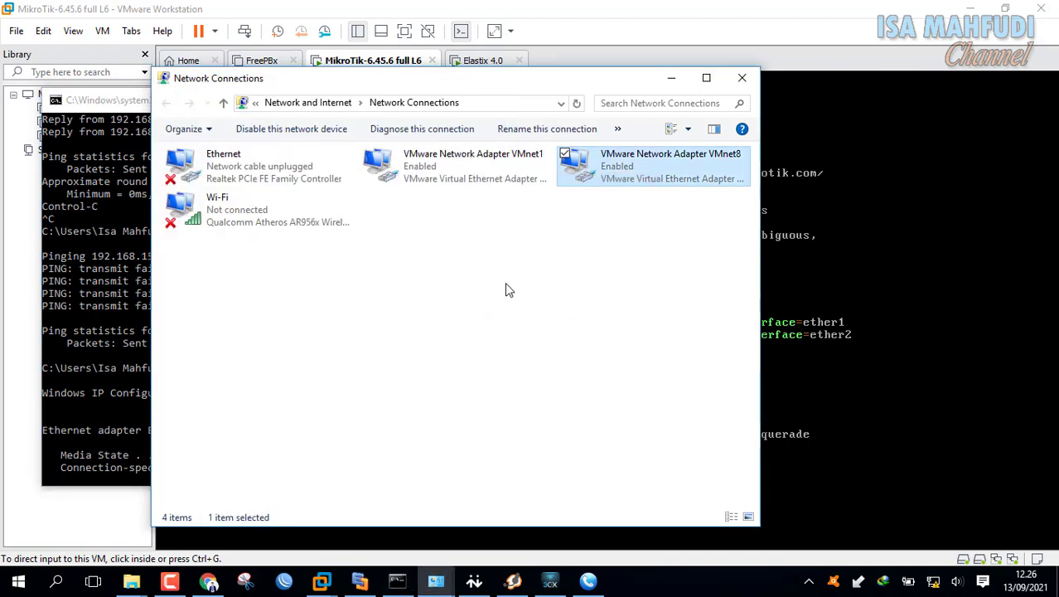
scroll(374, 331, "down", 1)
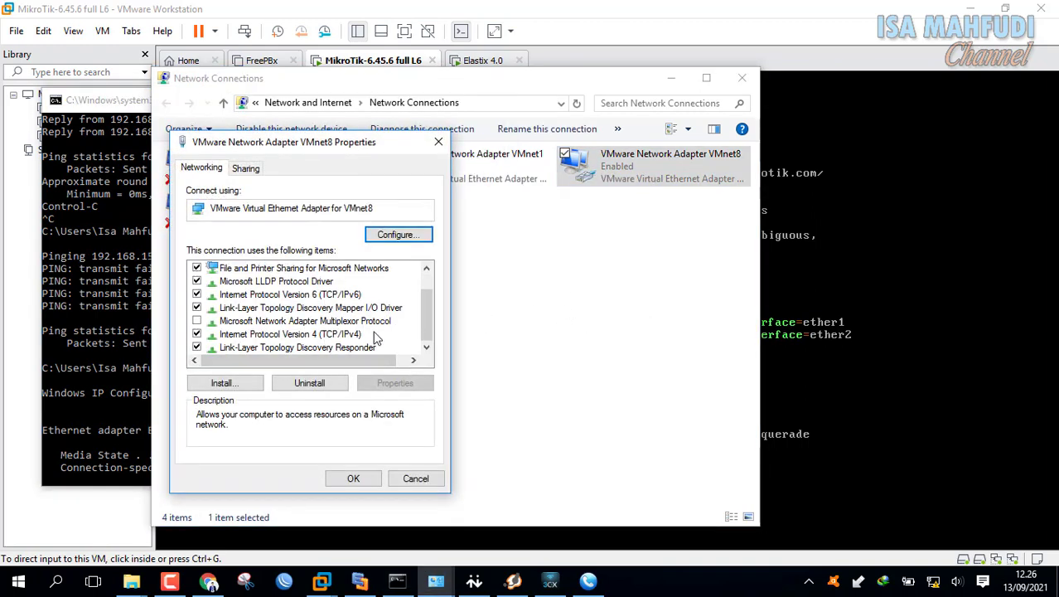
left_click(375, 335)
left_click(396, 381)
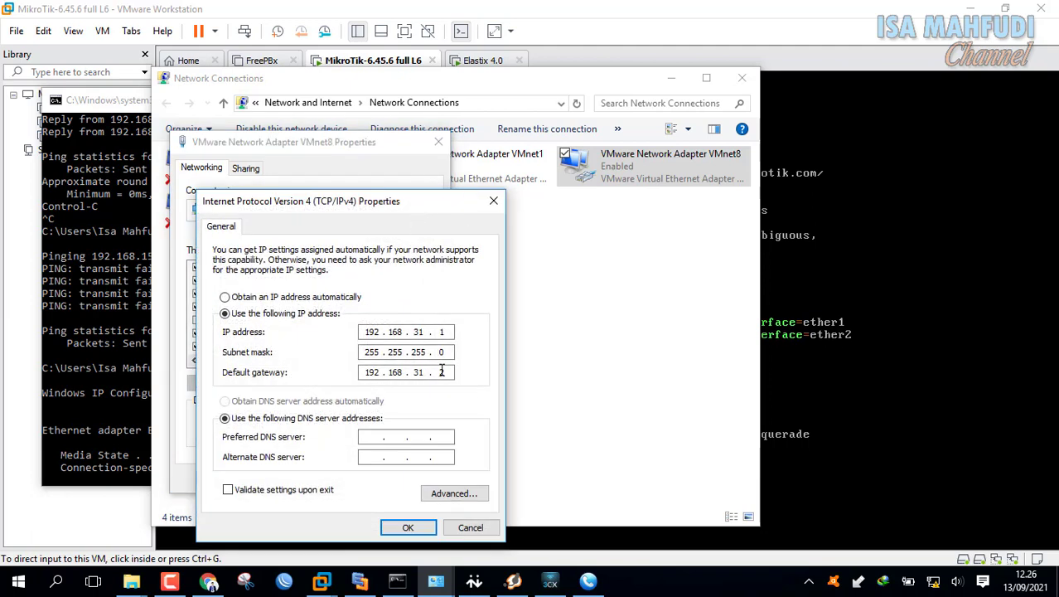
left_click_drag(365, 371, 470, 381)
left_click(408, 527)
left_click(358, 481)
- Type a ping to 192.168.150.1 in Command Prompt and switch to the MikroTik console
left_click(105, 366)
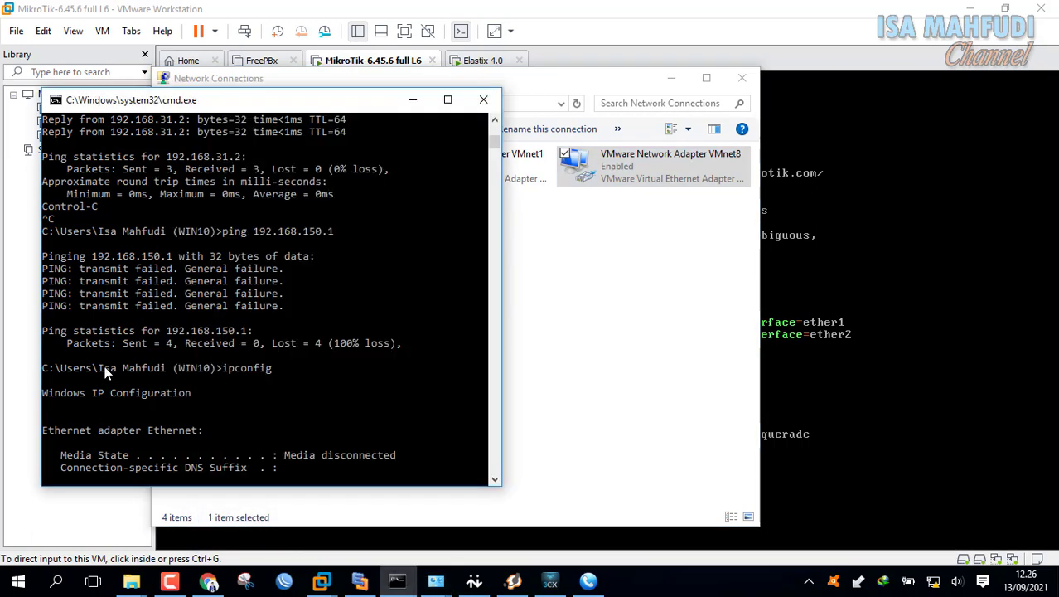
scroll(255, 346, "down", 9)
scroll(255, 346, "down", 7)
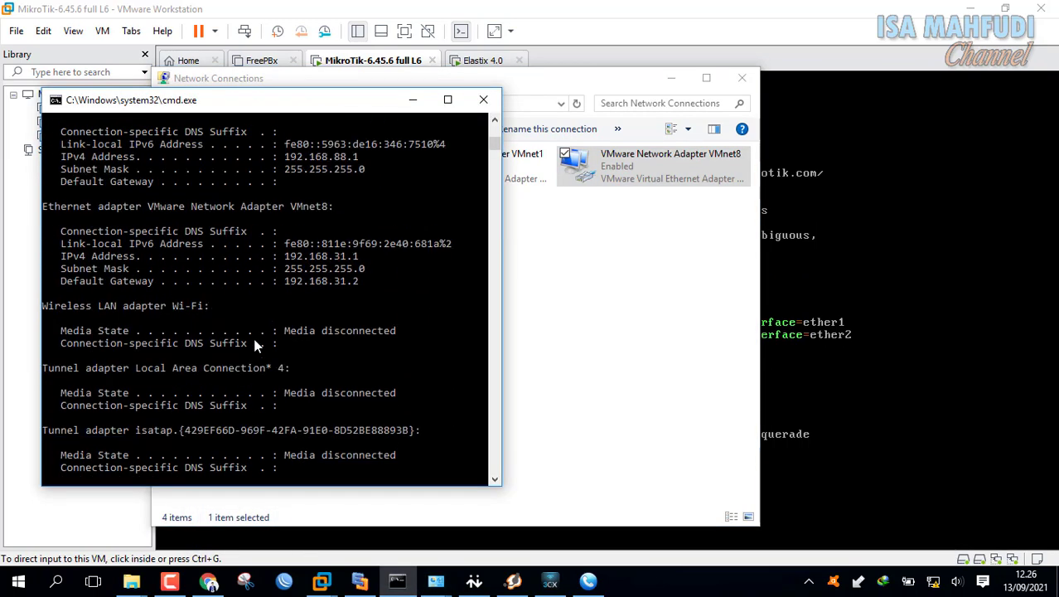
type("ping")
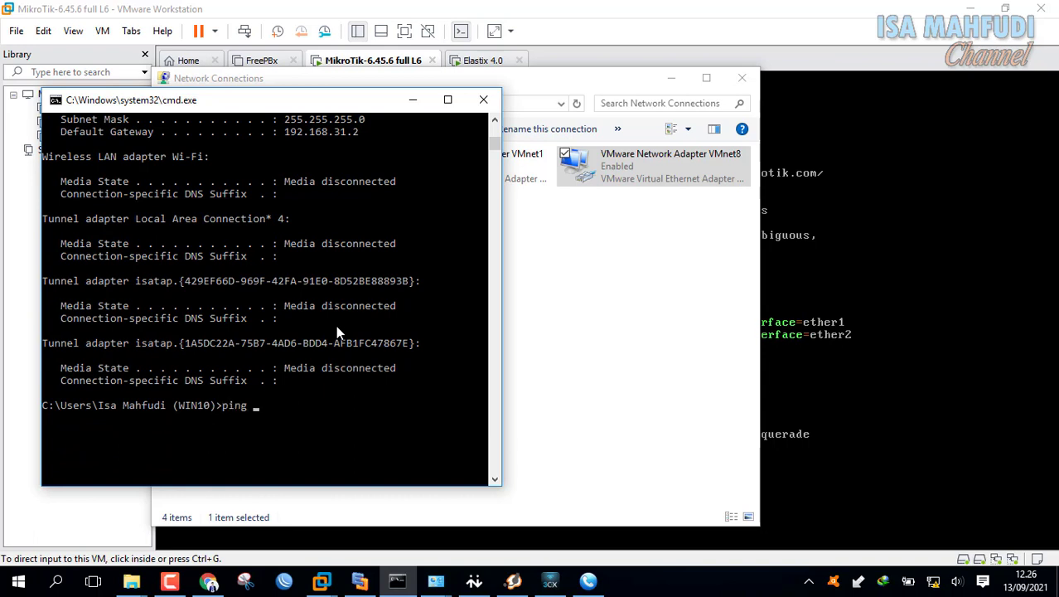
type("192.168.150.1")
left_click(884, 20)
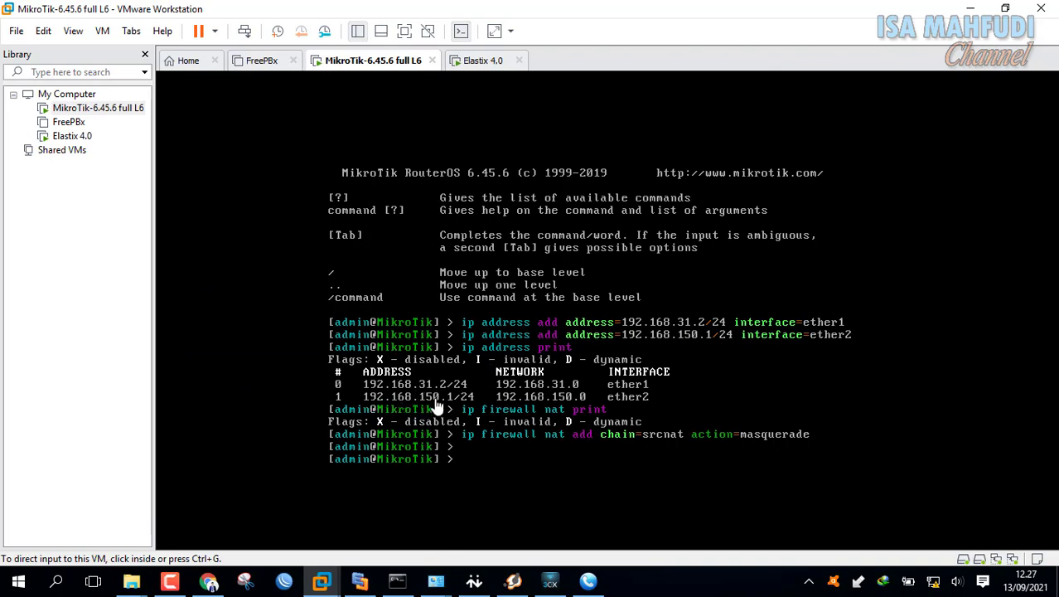
- Run the ping to the router at 192.168.150.1 and check for replies
left_click(397, 581)
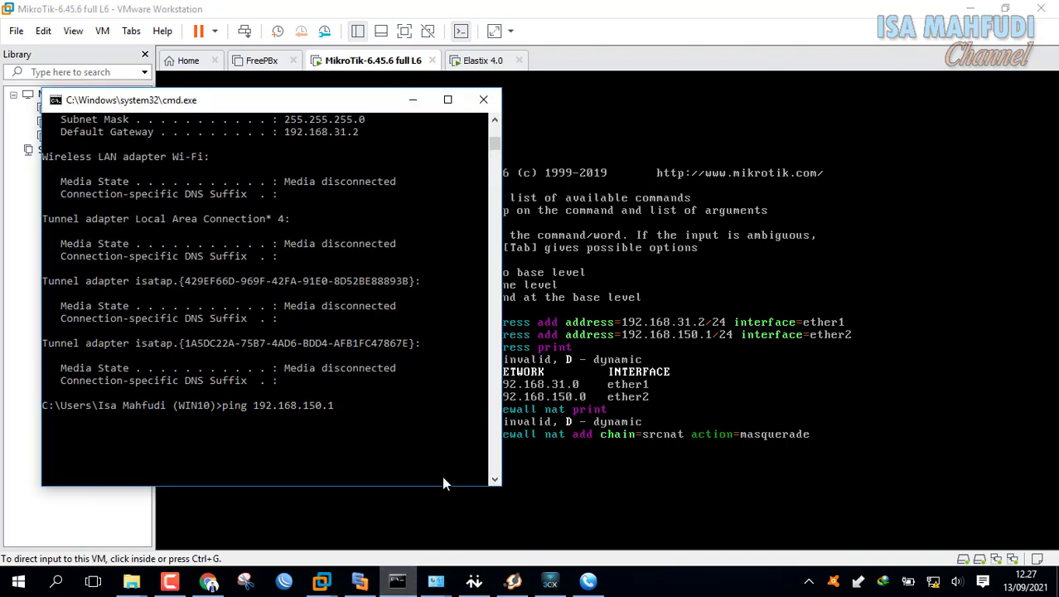
left_click(398, 429)
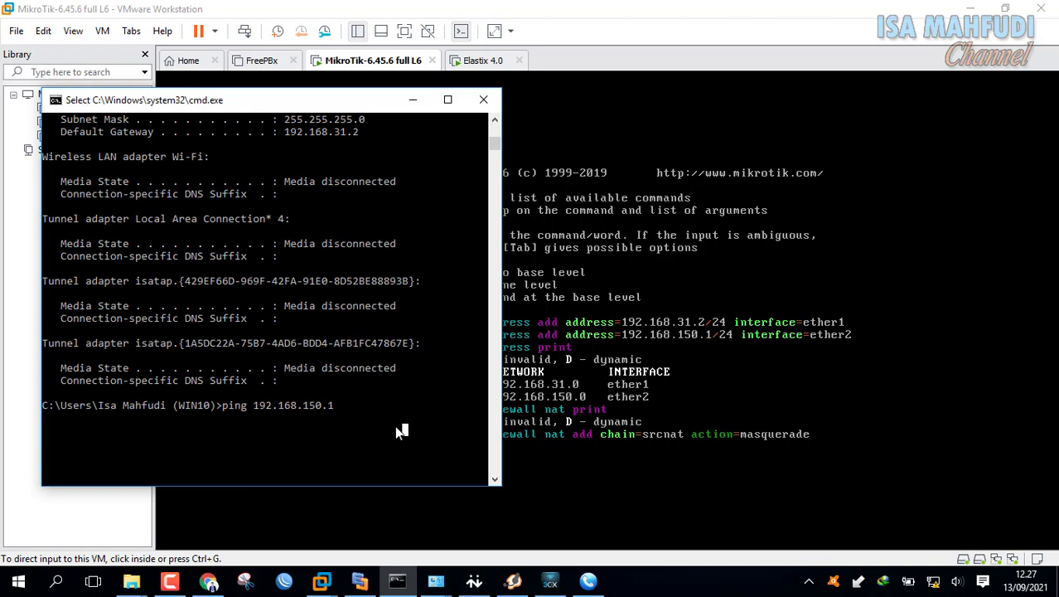
key("Return")
key("Return")
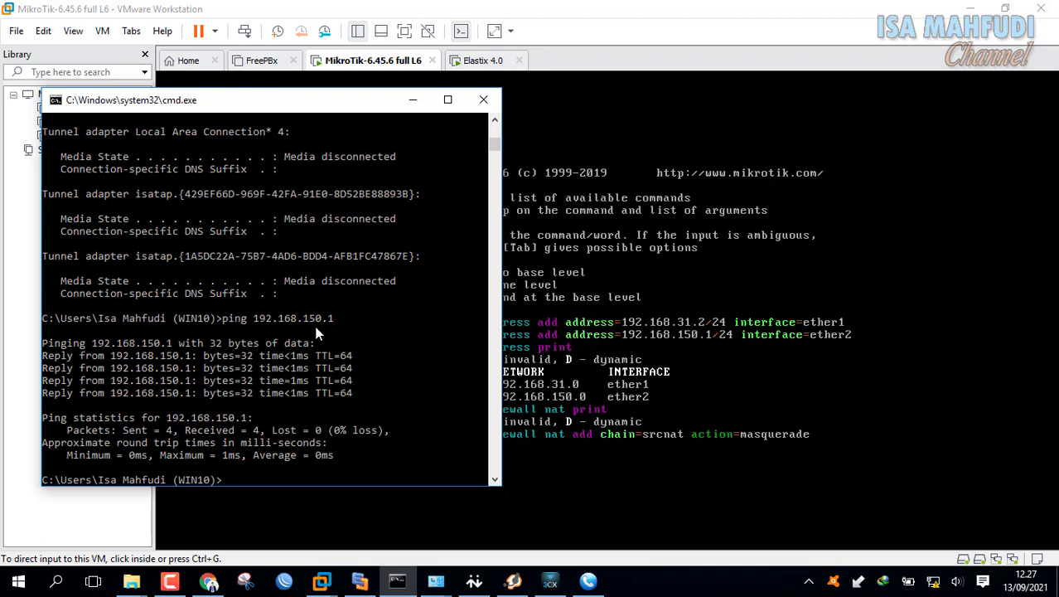
left_click(360, 581)
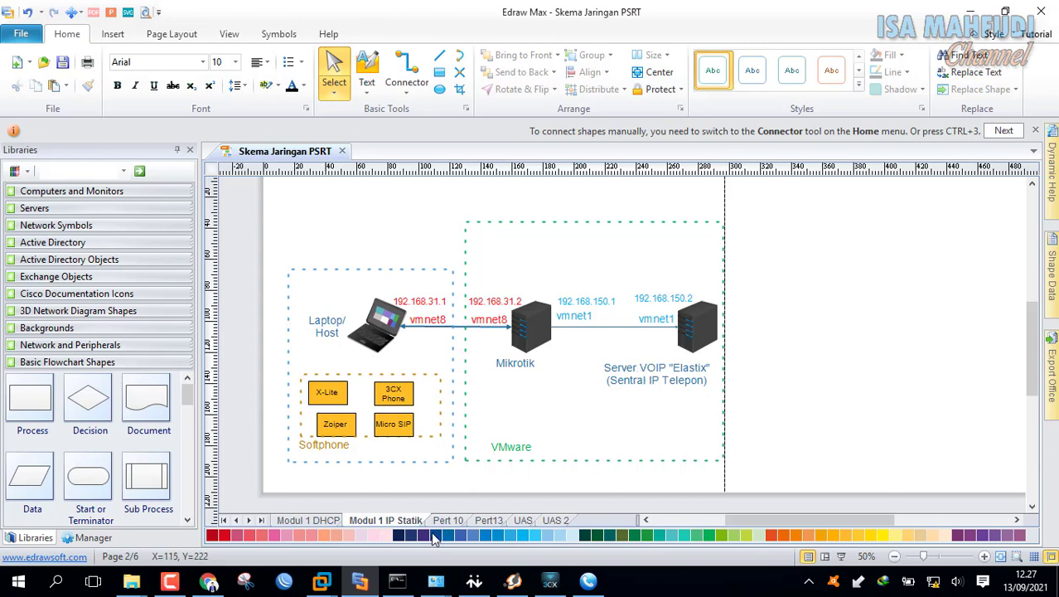
- Ping the Elastix server at 192.168.150.2 by editing the previous command, then stop it
left_click(399, 586)
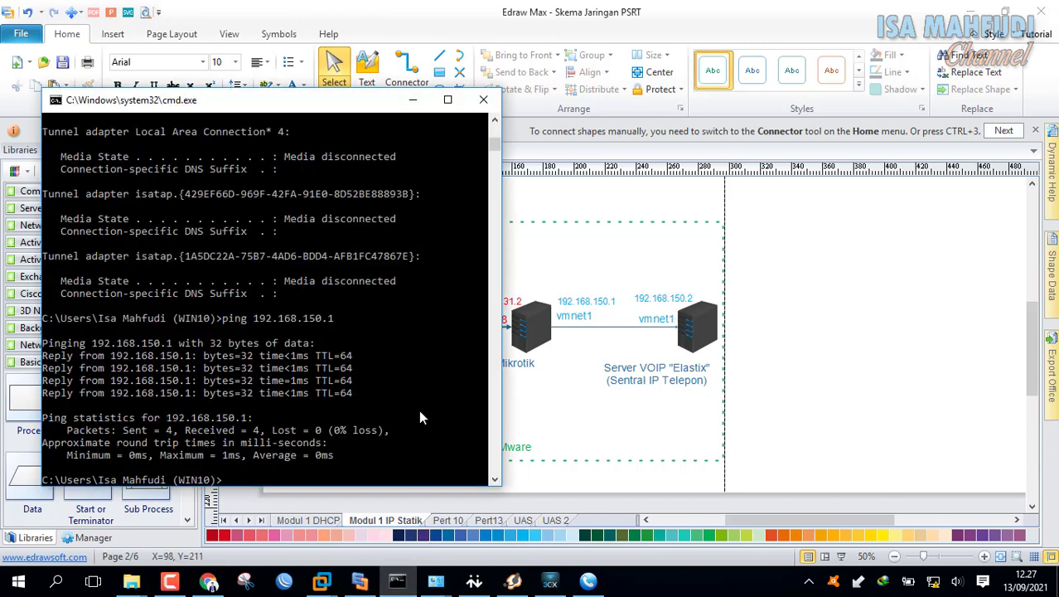
left_click(418, 410)
key("Up")
key("BackSpace")
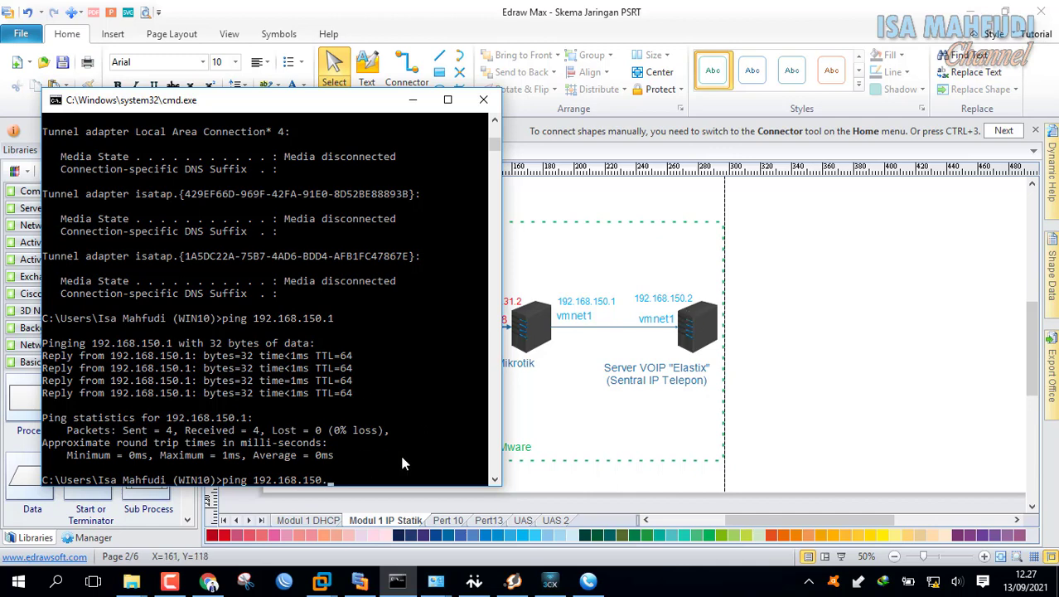
type("2")
key("Return")
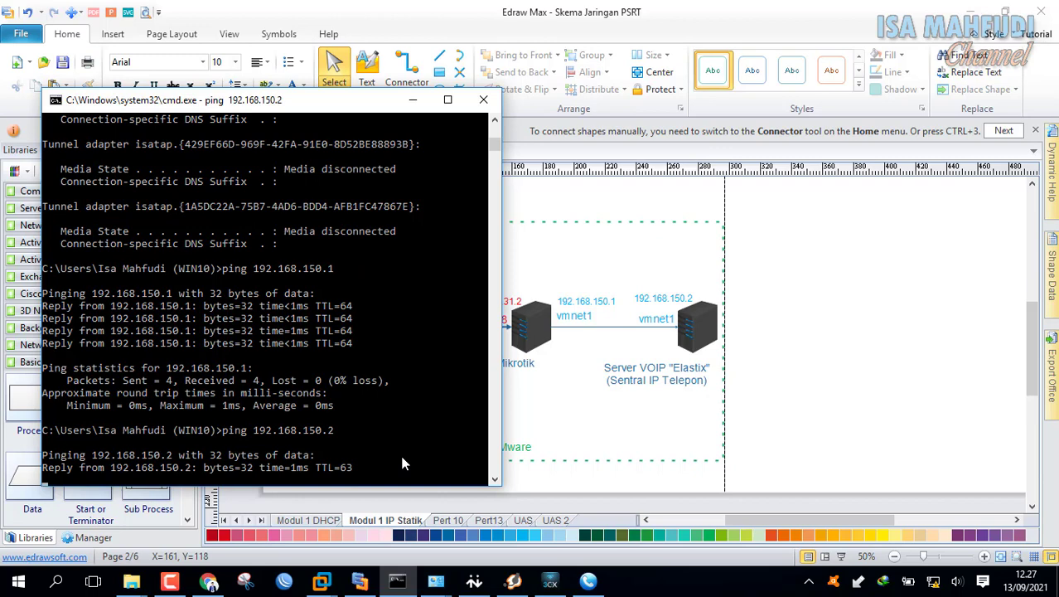
key("ctrl+c")
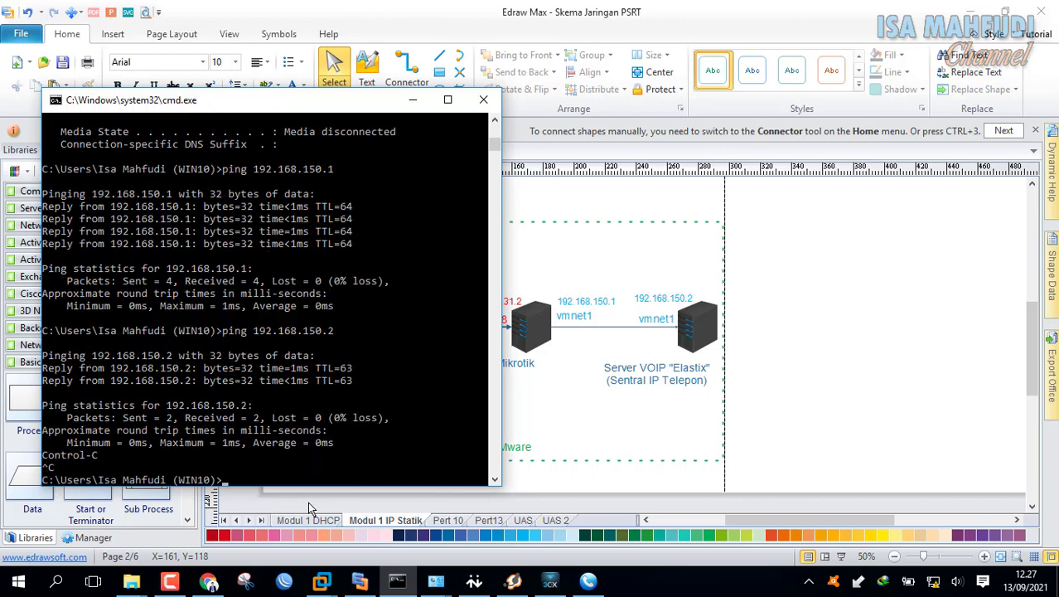
left_click(210, 579)
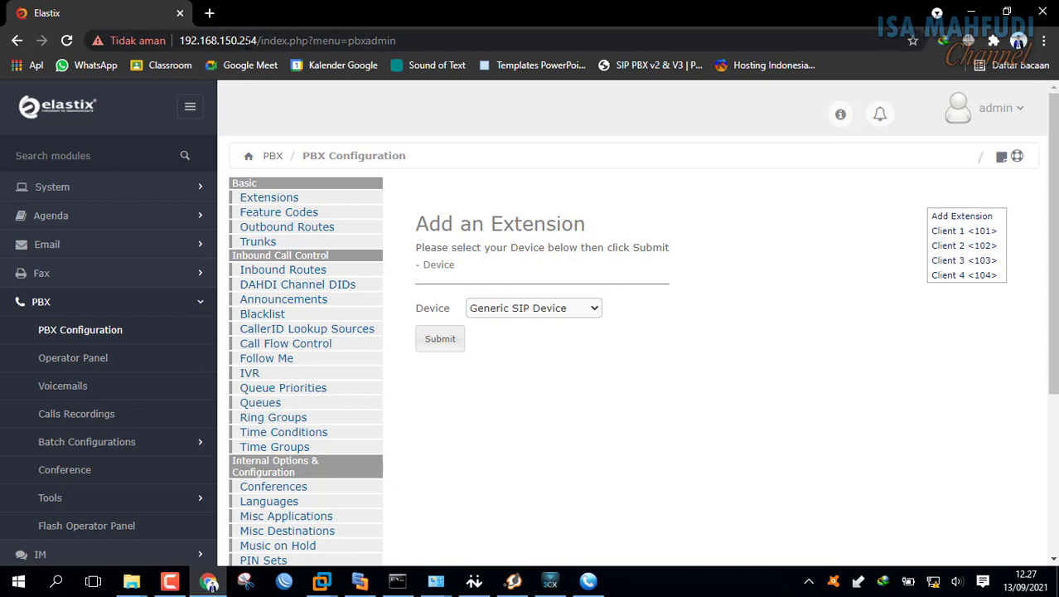
- Replace the old Elastix tab with a new tab and enter 192168.150.2
left_click_drag(245, 40, 398, 40)
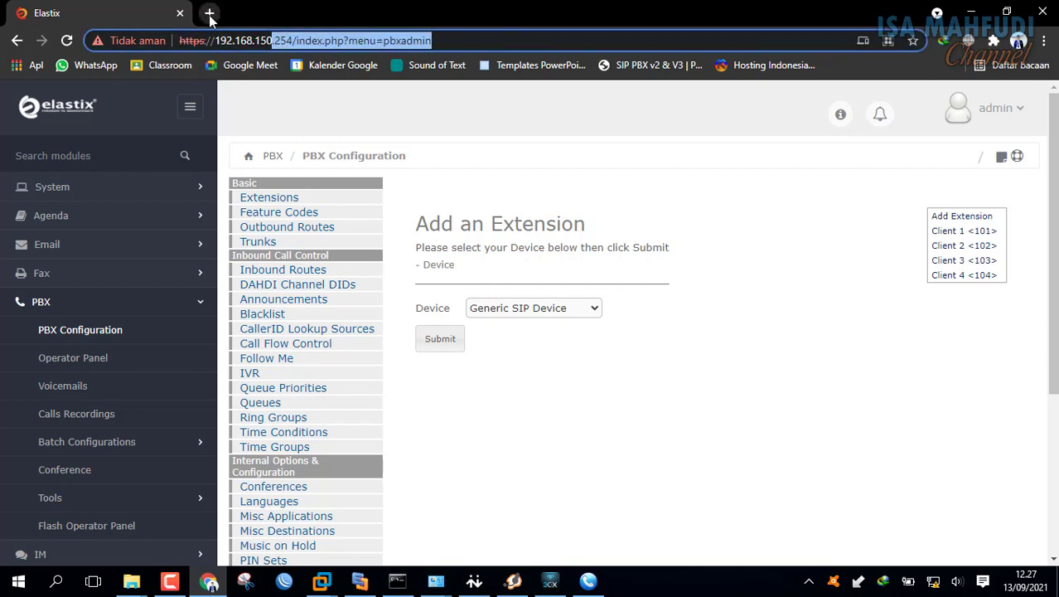
left_click(212, 13)
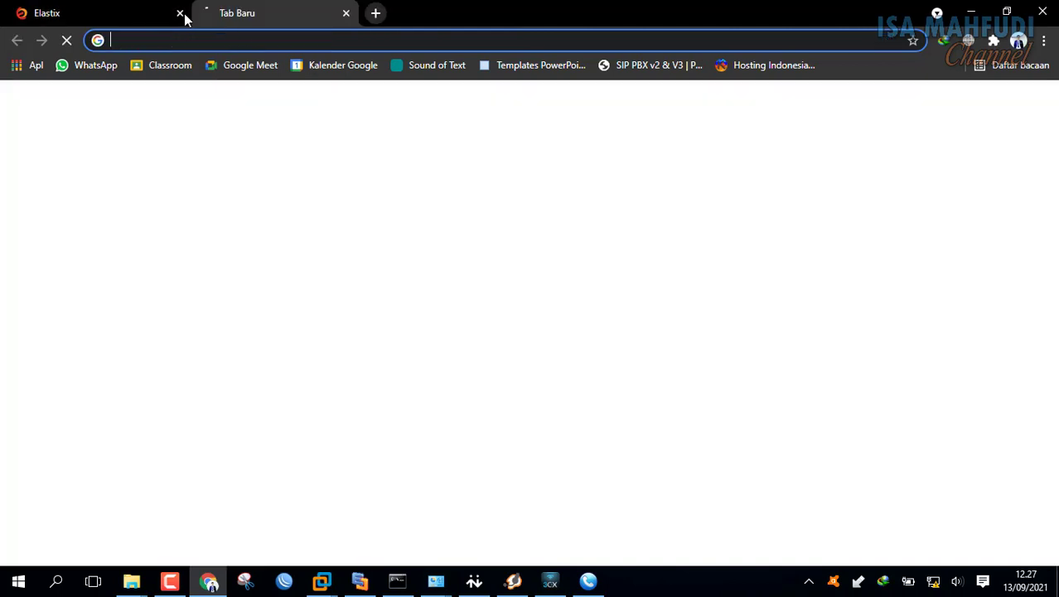
left_click(182, 14)
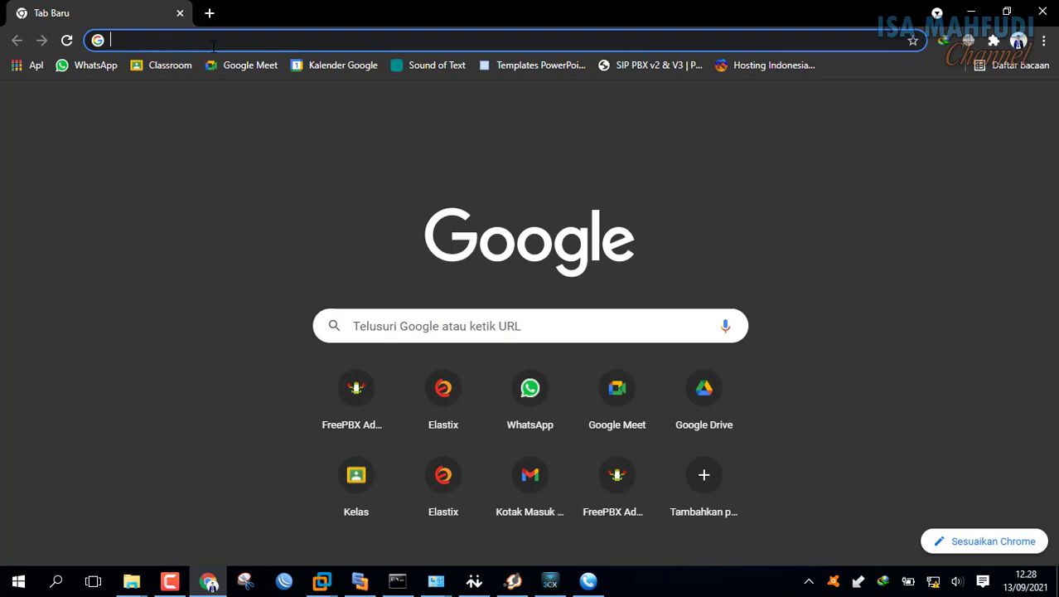
type("192")
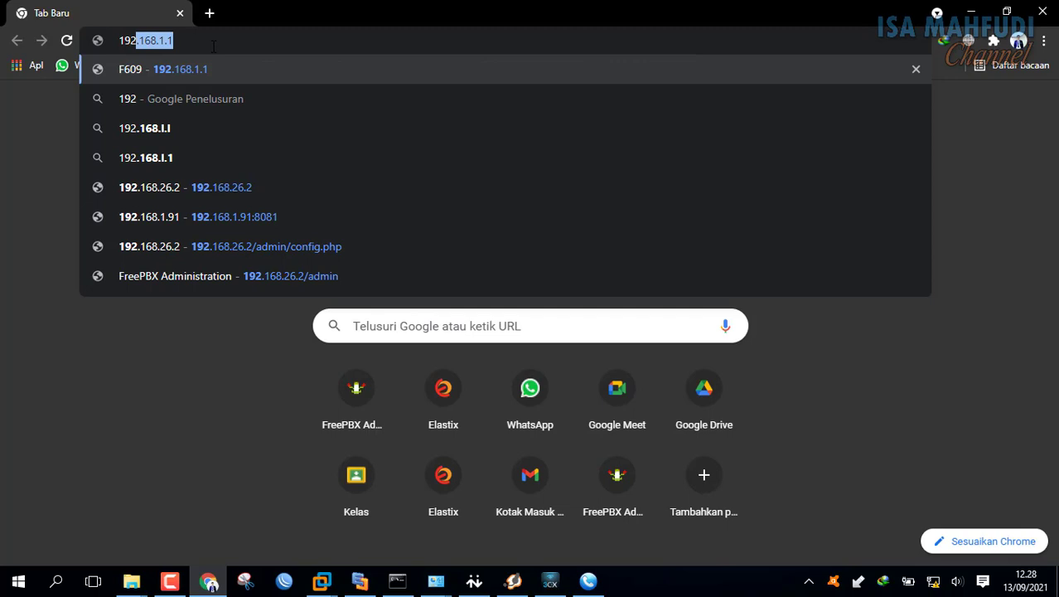
type("168.1")
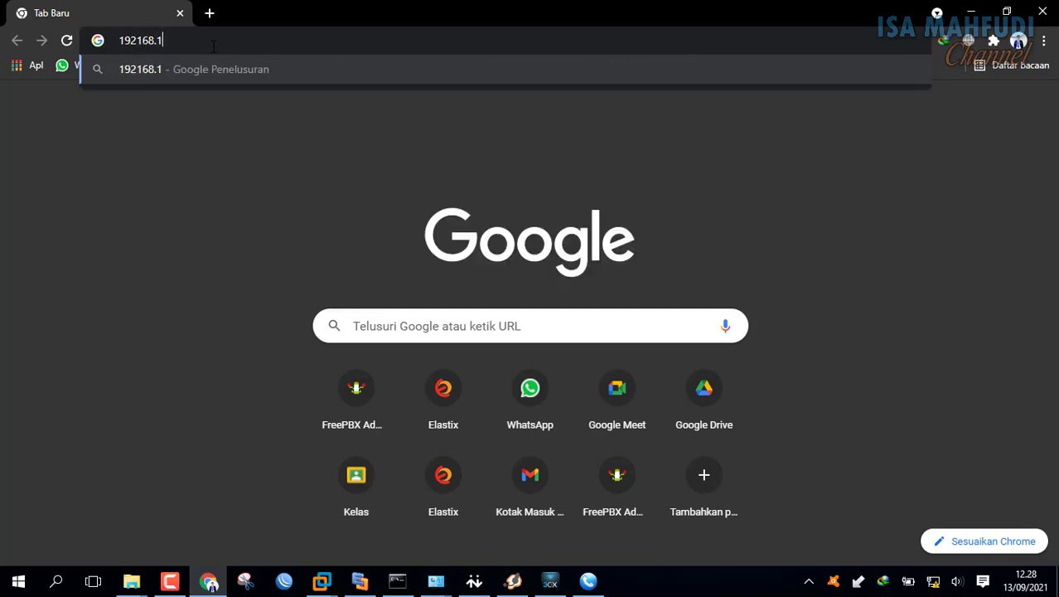
type("50.2")
key("Return")
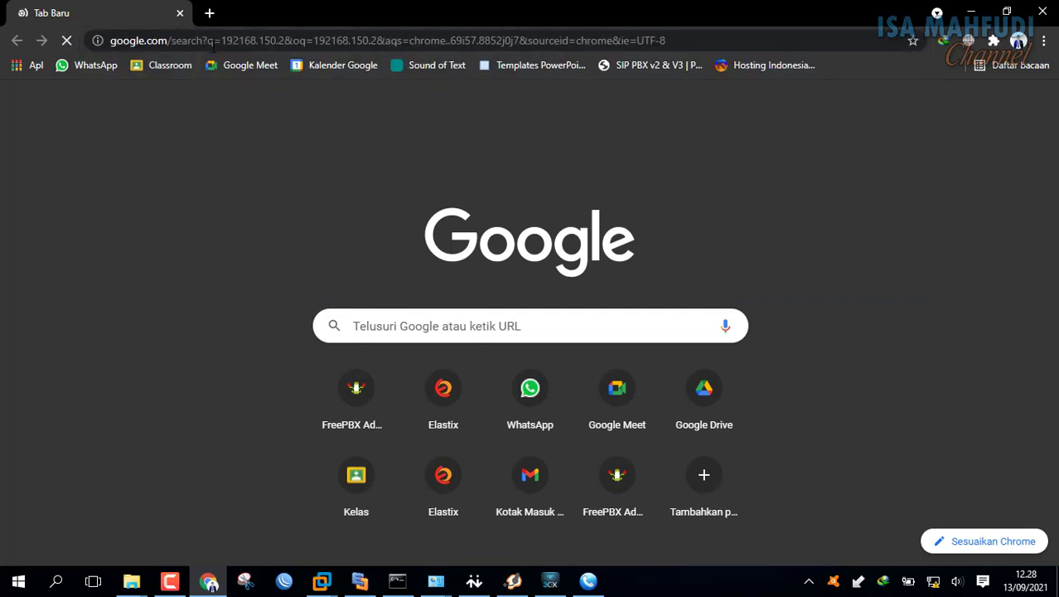
- Load the router page at 192.168.31.2
left_click(711, 30)
type("192.168.1.1")
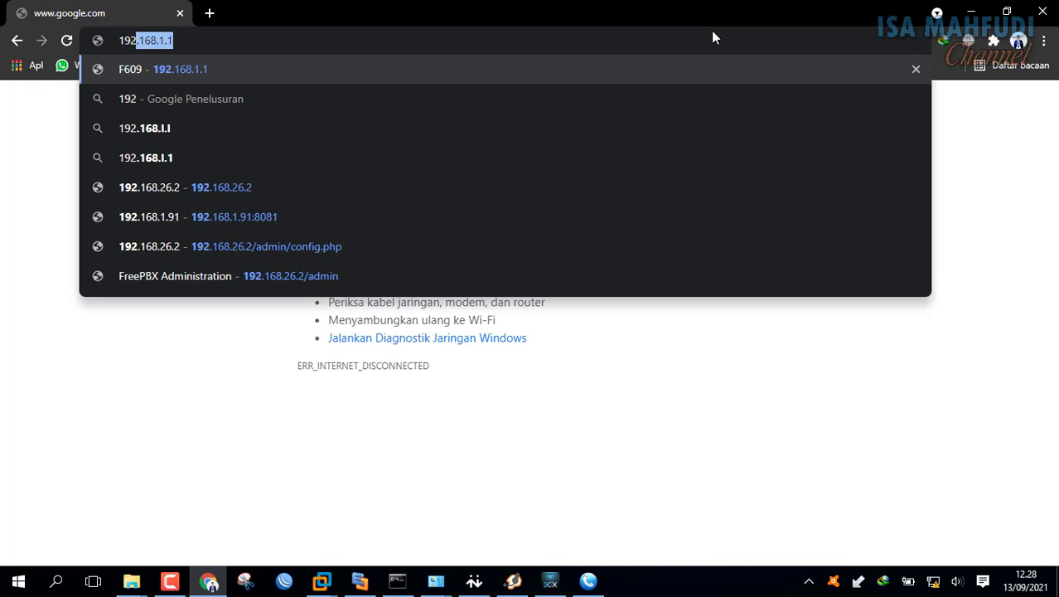
key("BackSpace")
key("BackSpace")
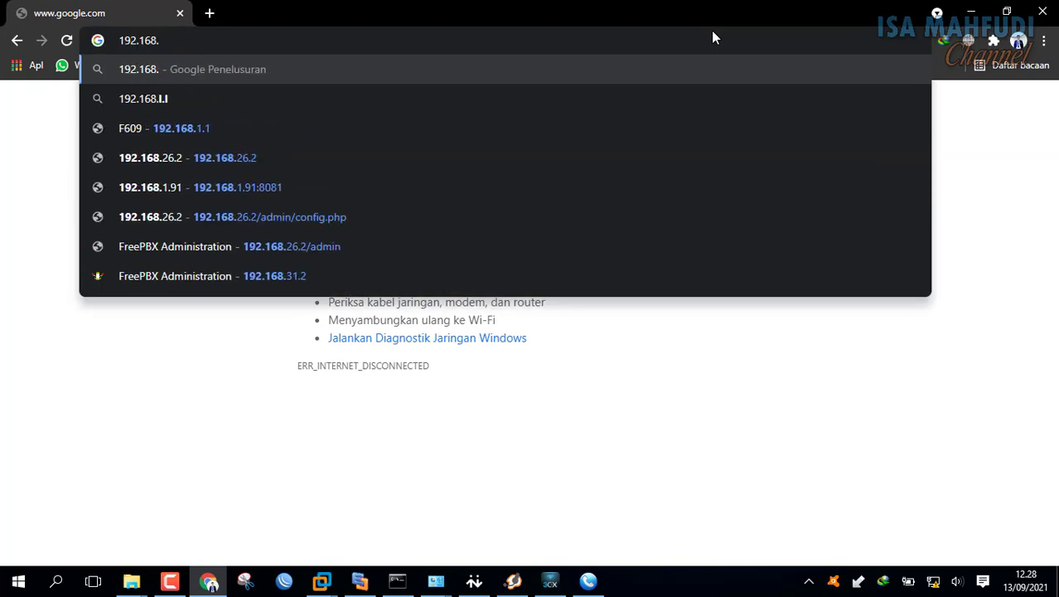
type("31")
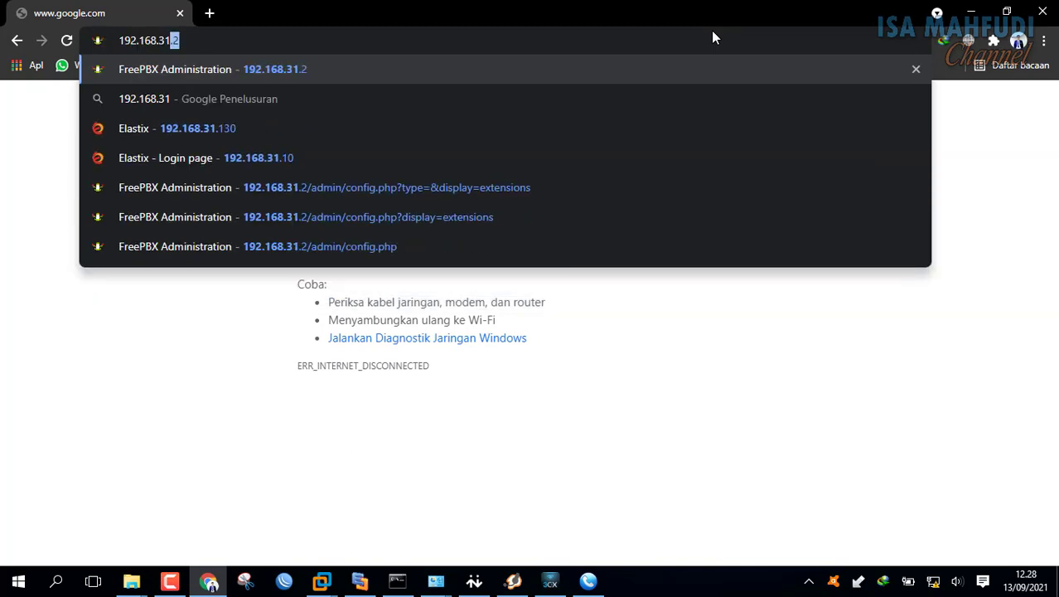
key("Return")
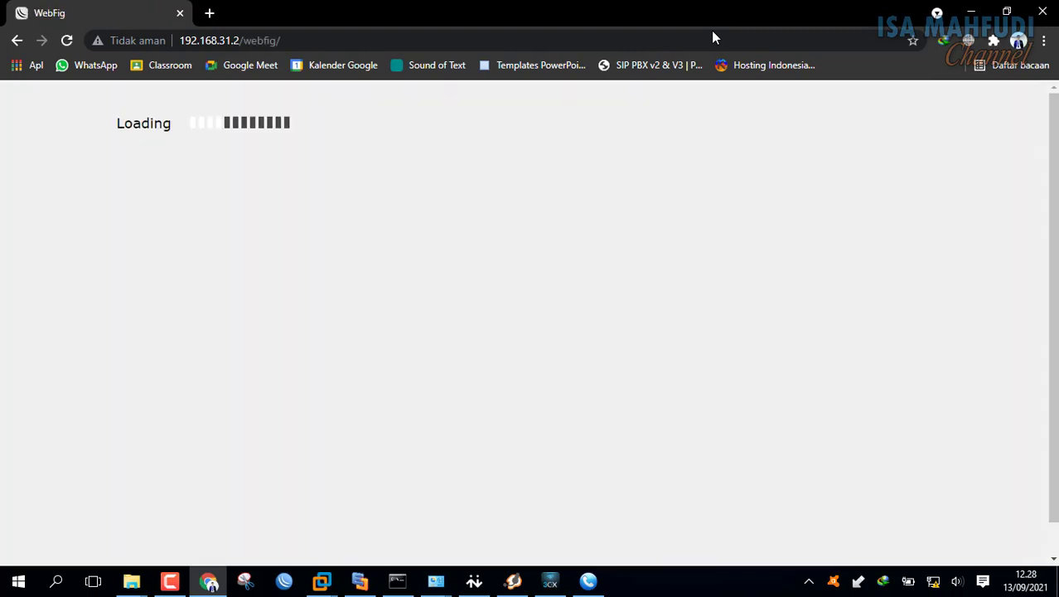
- Edit the address to 192.168.150.2, dropping the autocompleted 54, and load it
left_click(297, 39)
left_click(297, 39)
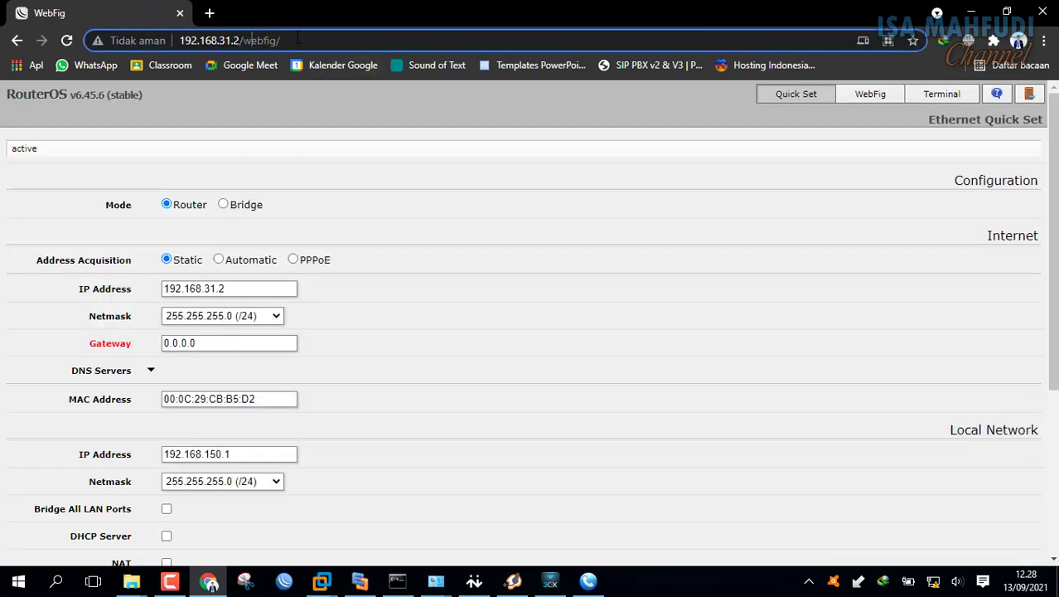
key("shift+Right")
key("shift+Right")
key("shift+Right")
key("shift+Right")
key("shift+Right")
key("shift+Right")
key("shift+Right")
key("shift+Right")
key("shift+Right")
key("shift+Right")
key("shift+Right")
key("shift+Right")
key("BackSpace")
type("150.2")
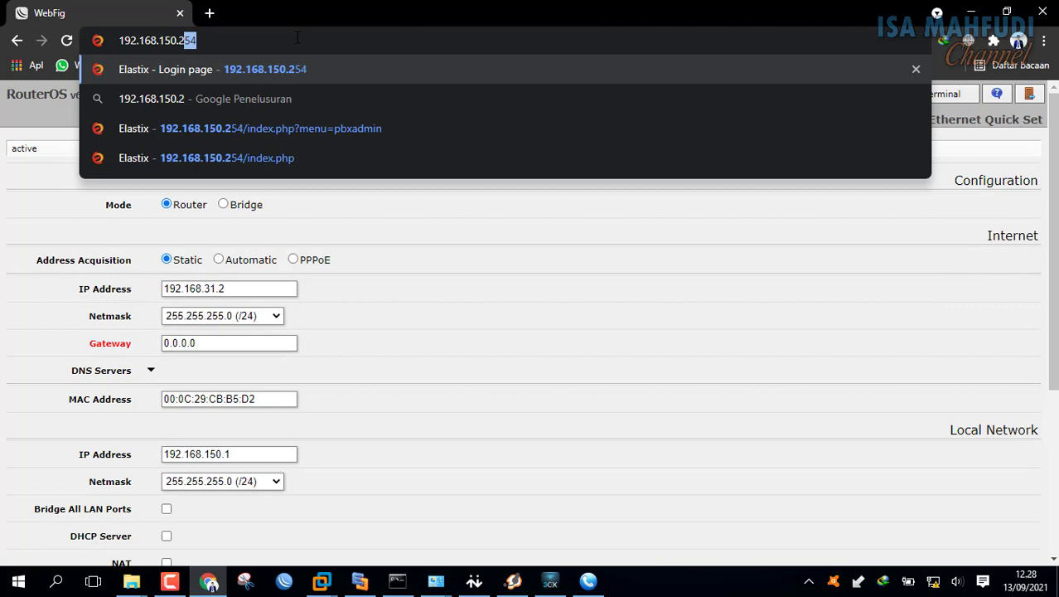
key("Delete")
key("Return")
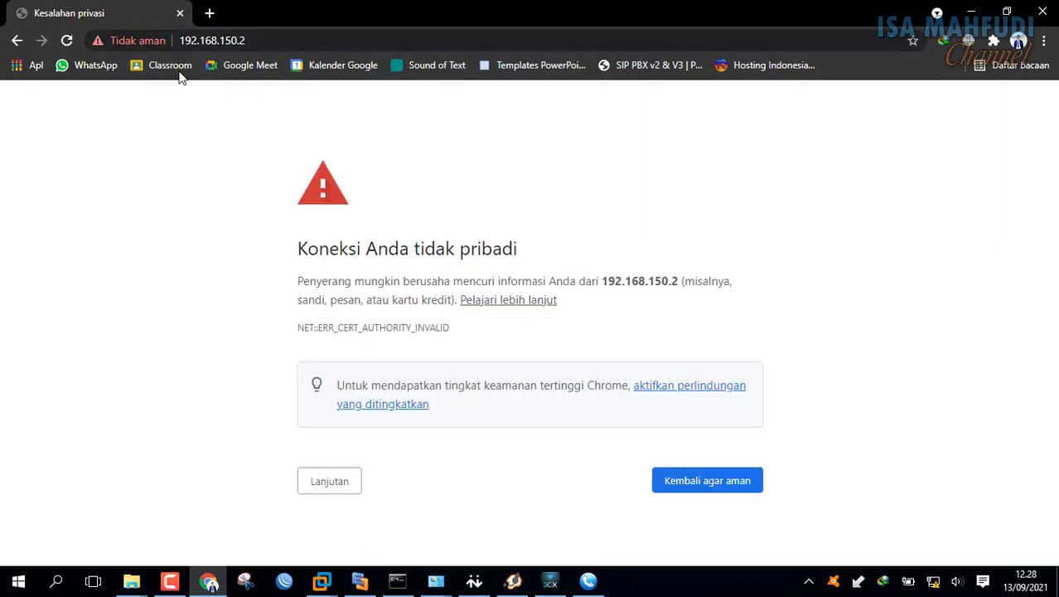
- Proceed past the certificate warning and log in as the Elastix admin at 192.168.150.2
left_click(329, 481)
scroll(344, 489, "down", 2)
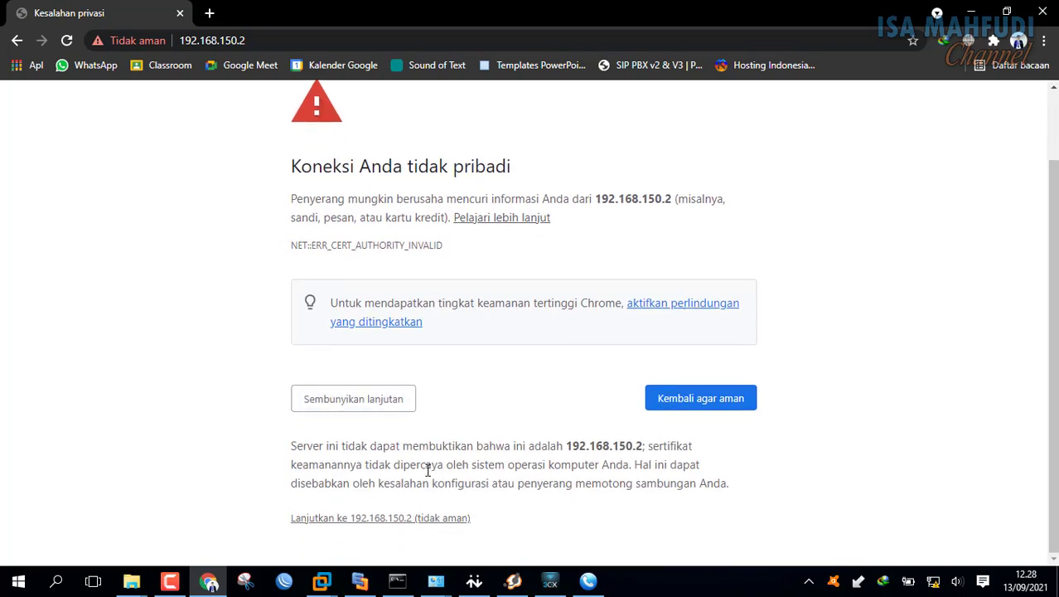
left_click(457, 519)
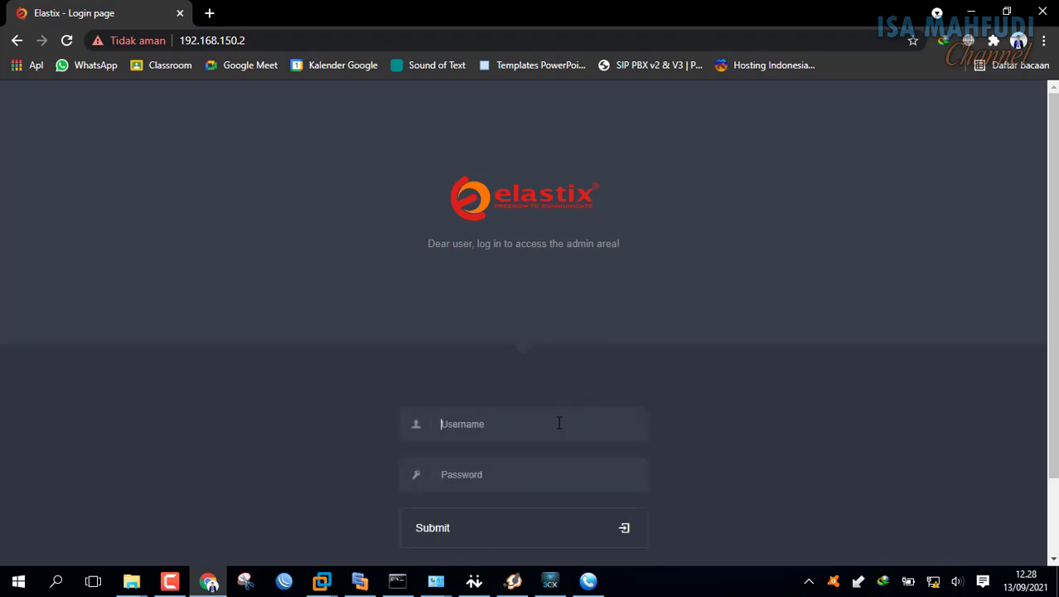
key("Return")
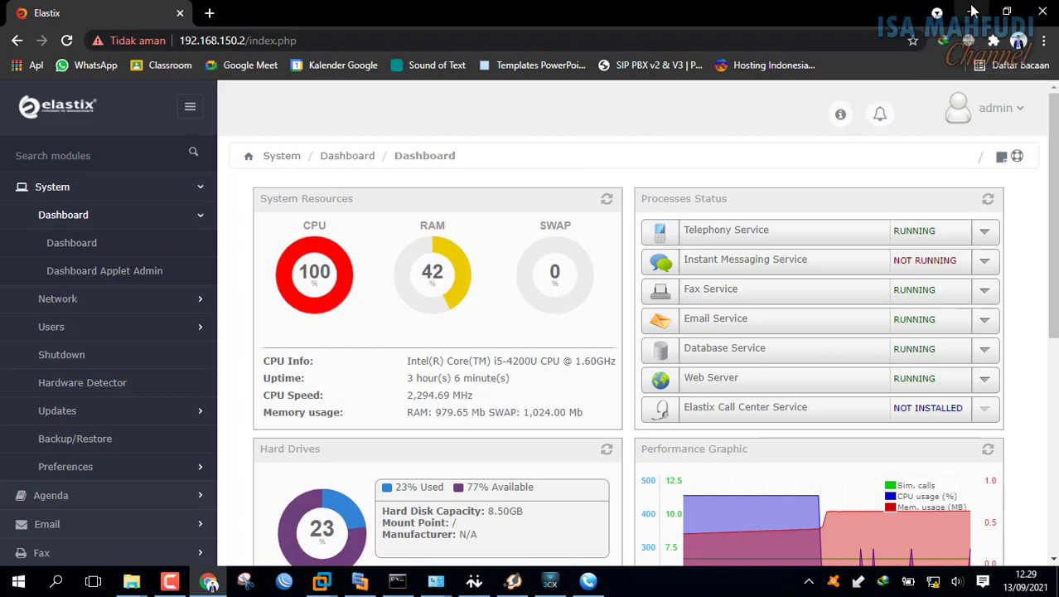
left_click(973, 14)
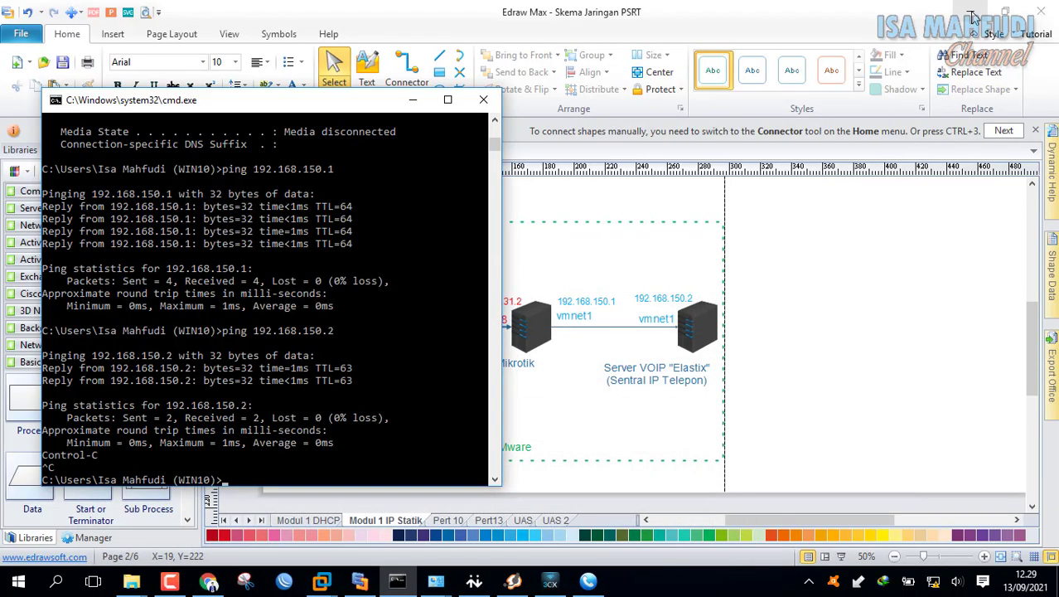
- Change the X-Lite Client 1 account domain from 192.168.150.254 to 192.168.150.2 and save
left_click_drag(454, 94, 717, 27)
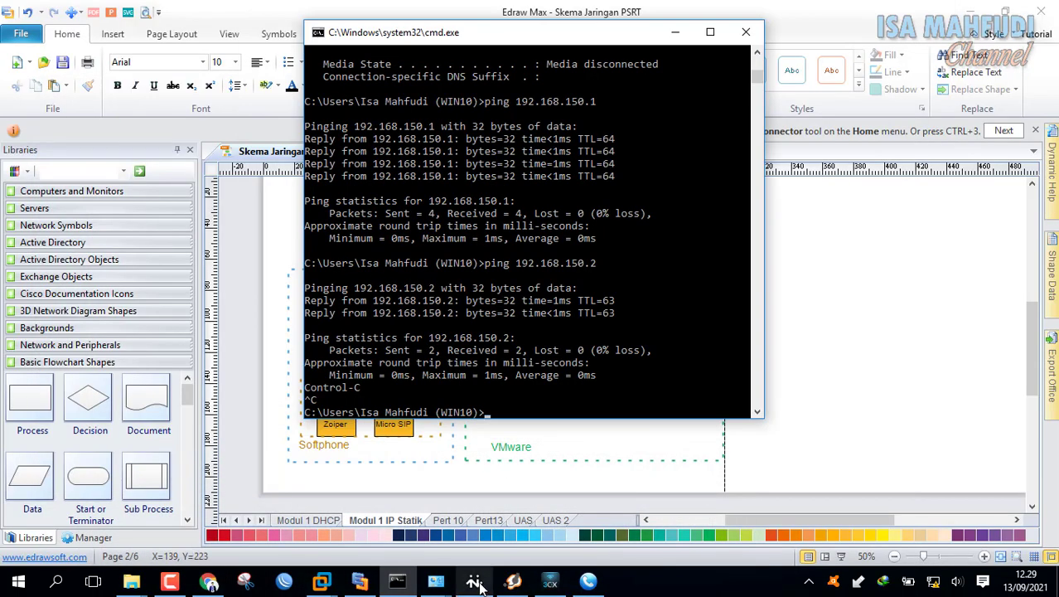
left_click(474, 580)
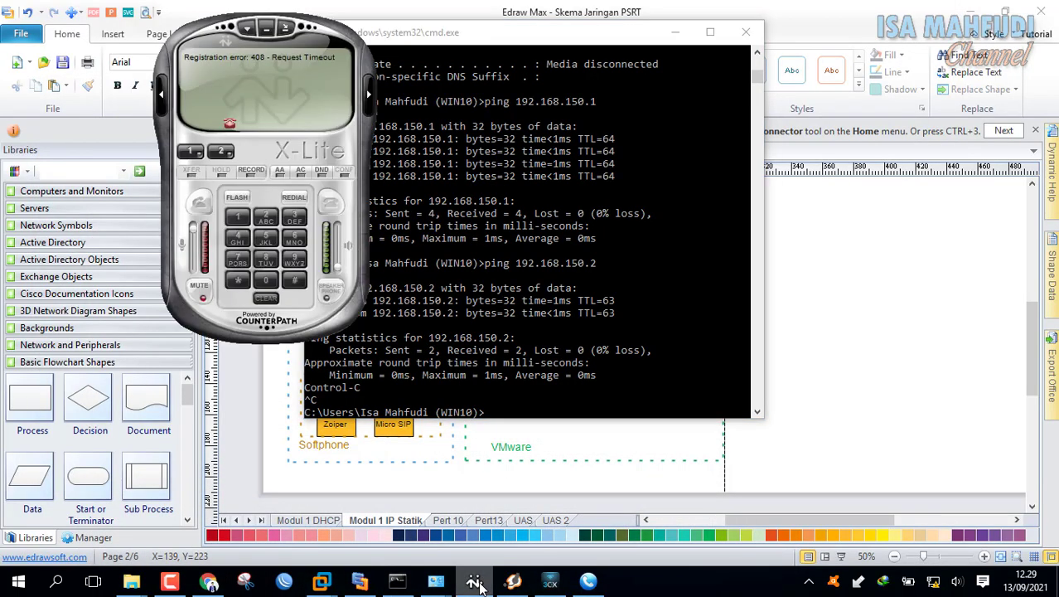
right_click(278, 61)
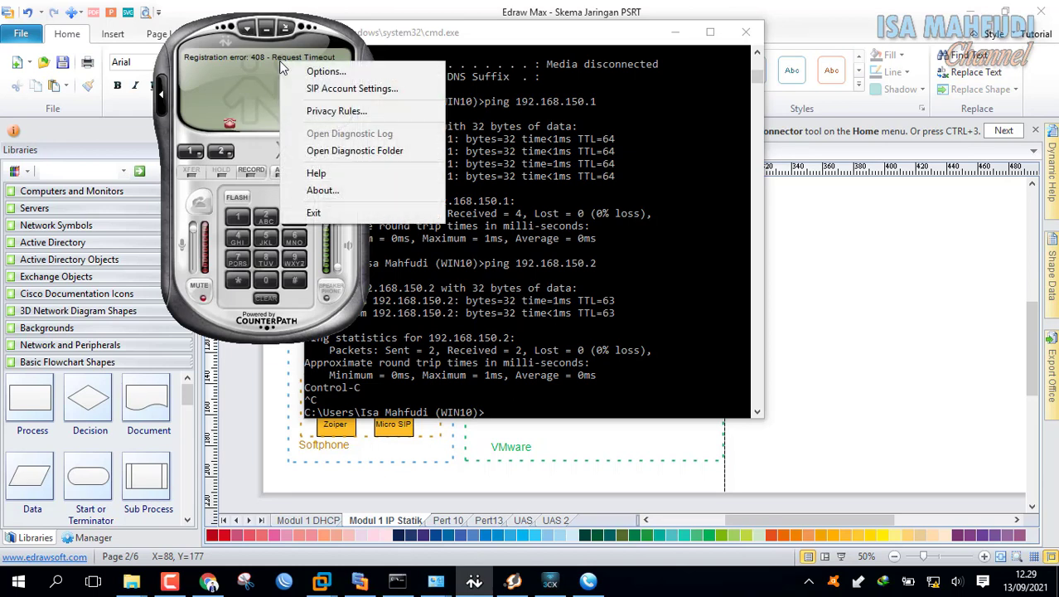
left_click(312, 92)
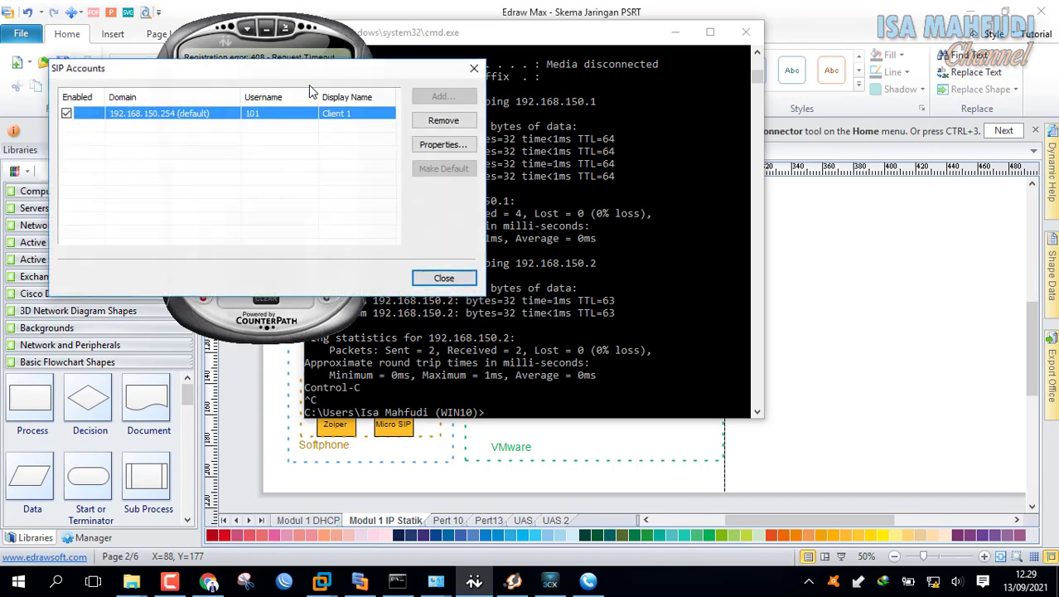
double_click(257, 119)
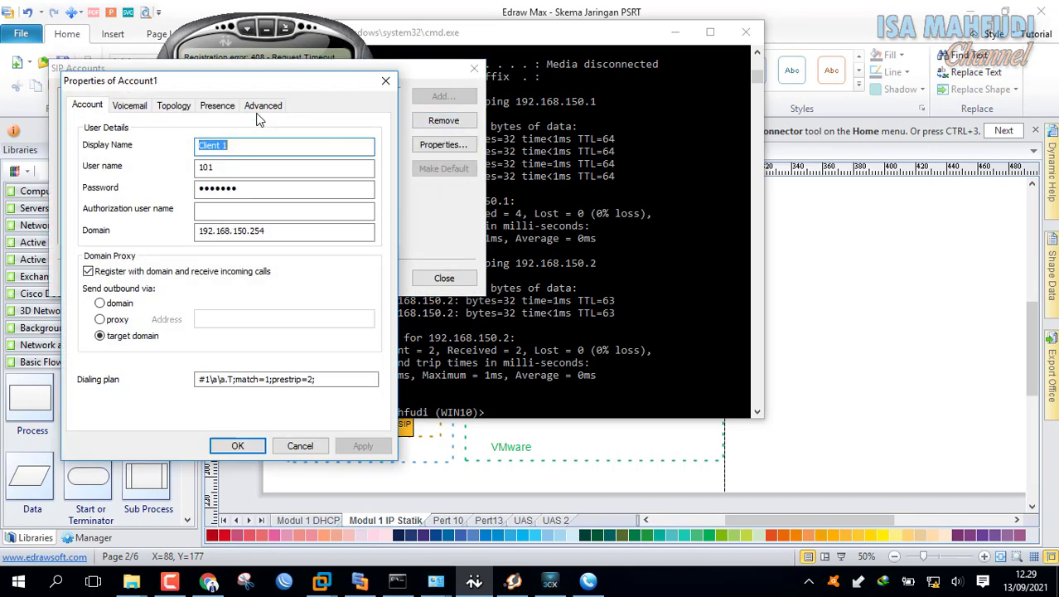
left_click(288, 230)
key("BackSpace")
key("BackSpace")
key("BackSpace")
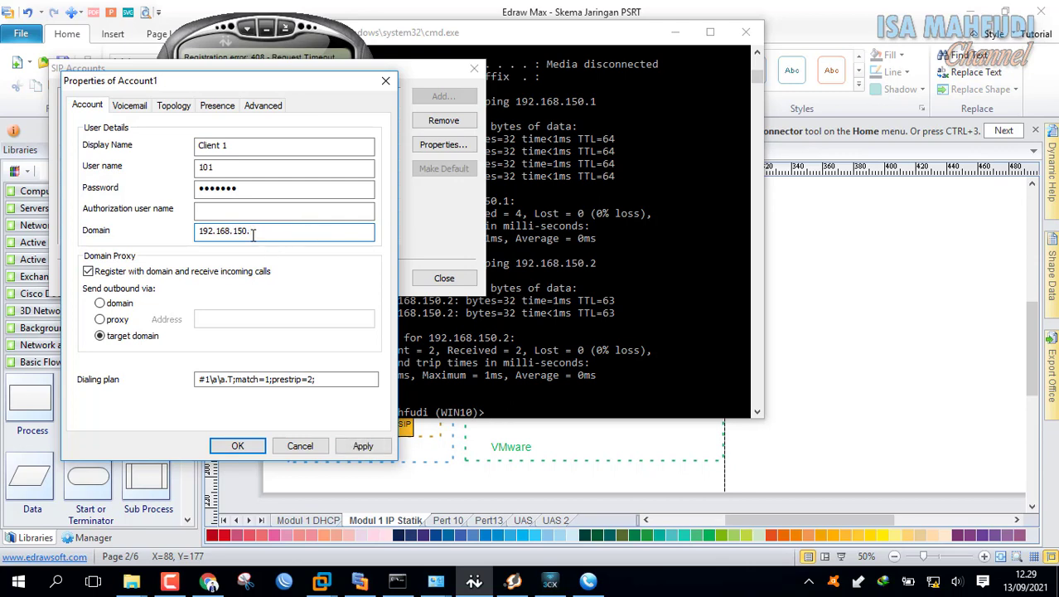
left_click(237, 446)
left_click(443, 279)
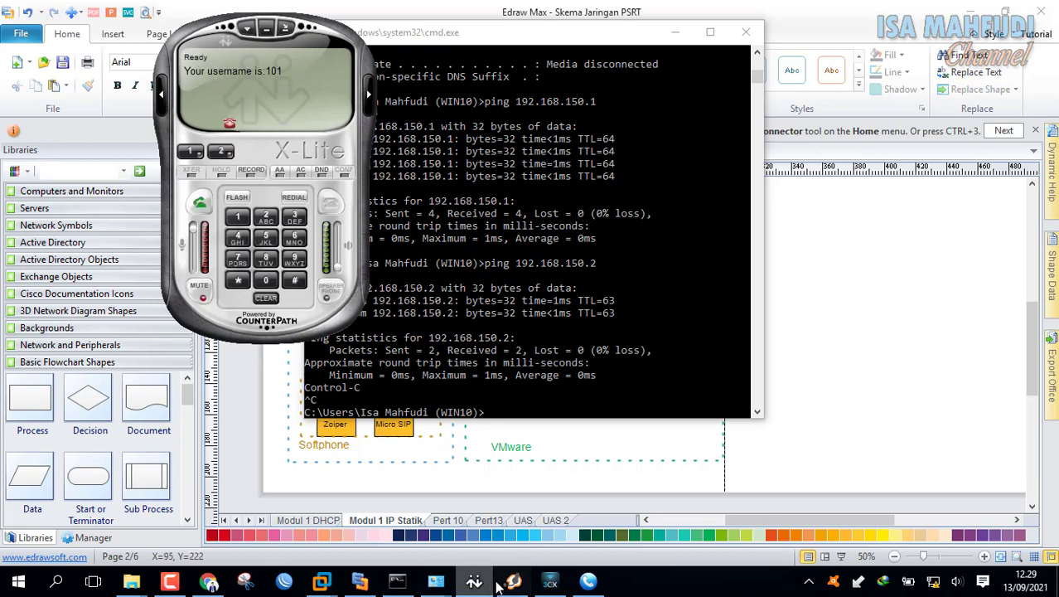
- Set 3CXPhone Client 2's local PBX IP to 192.168.150.2 and save the account
left_click(550, 581)
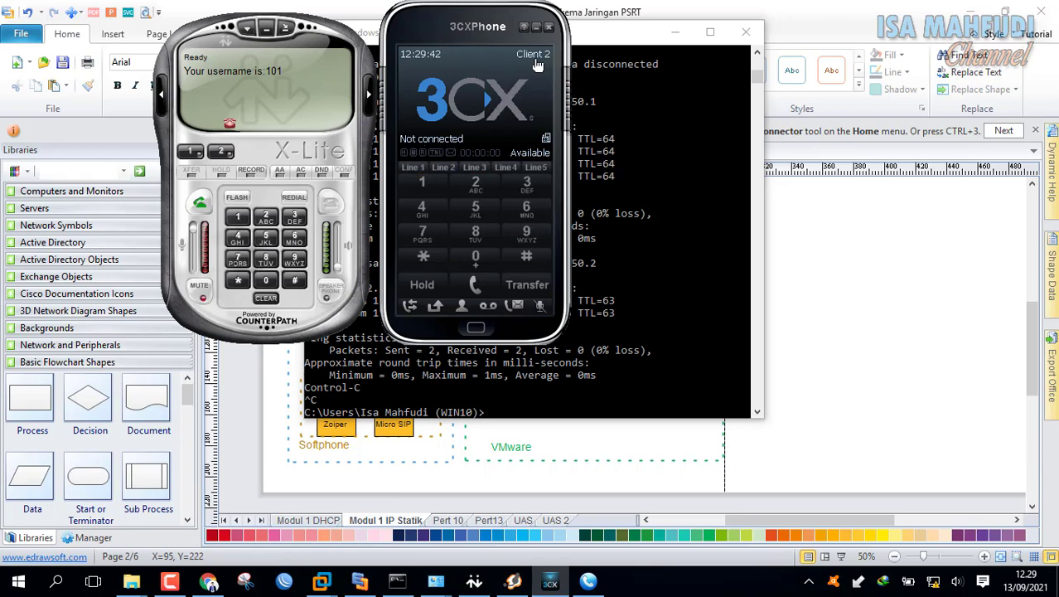
left_click(535, 61)
double_click(502, 99)
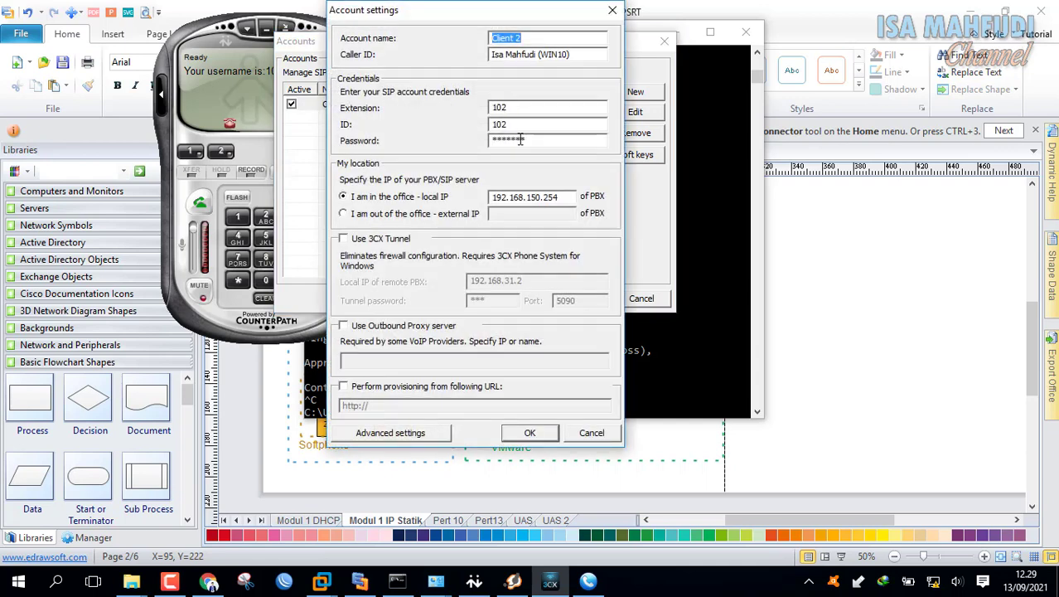
left_click(560, 196)
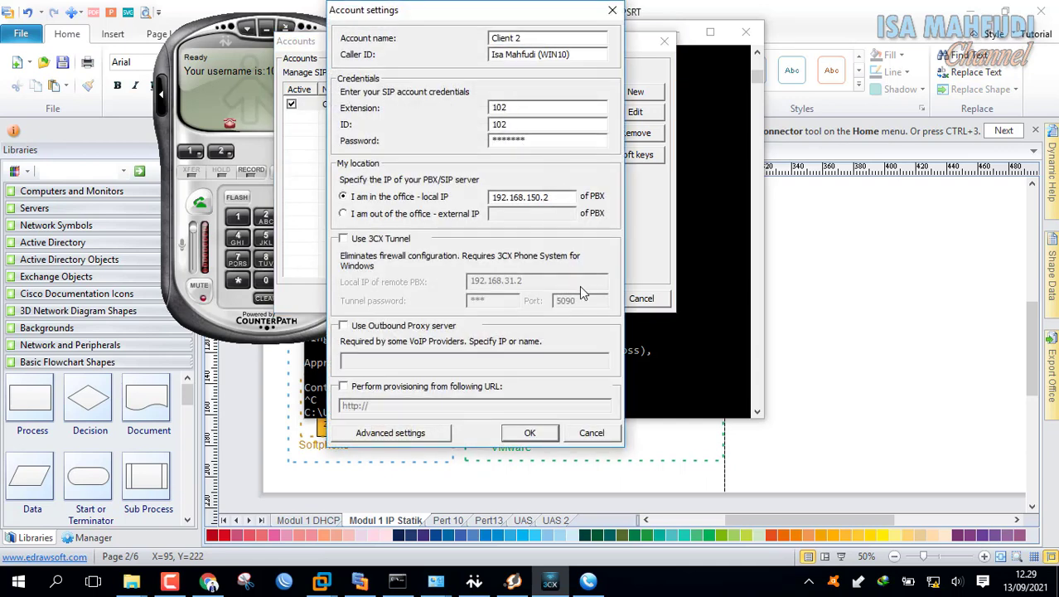
left_click(533, 433)
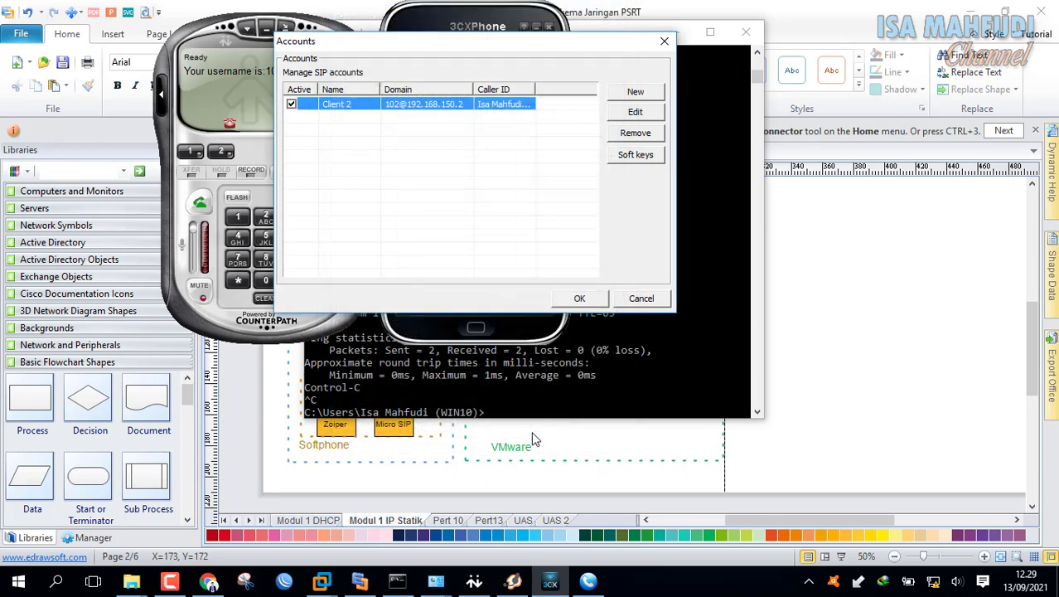
left_click(595, 302)
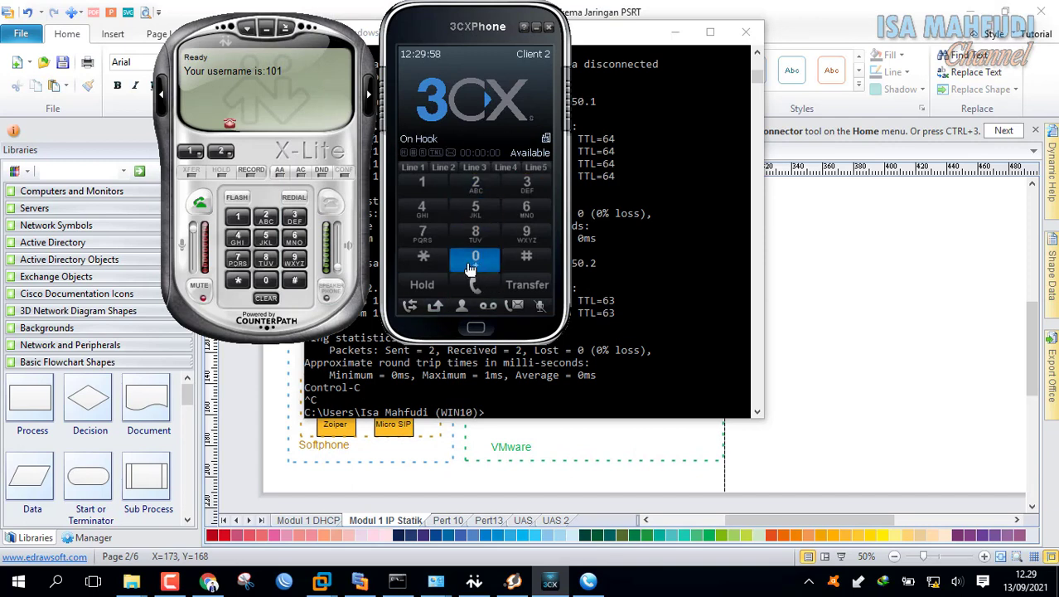
- Change Zoiper account 103's domain to 192.168.150.2 and re-register it so Zoiper shows Online
left_click(513, 581)
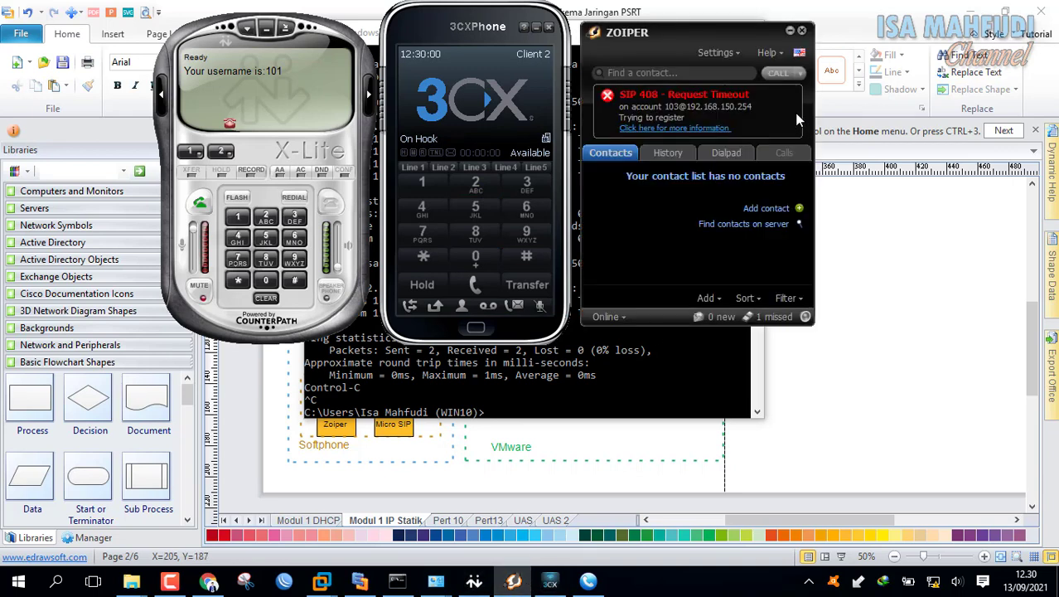
left_click(719, 53)
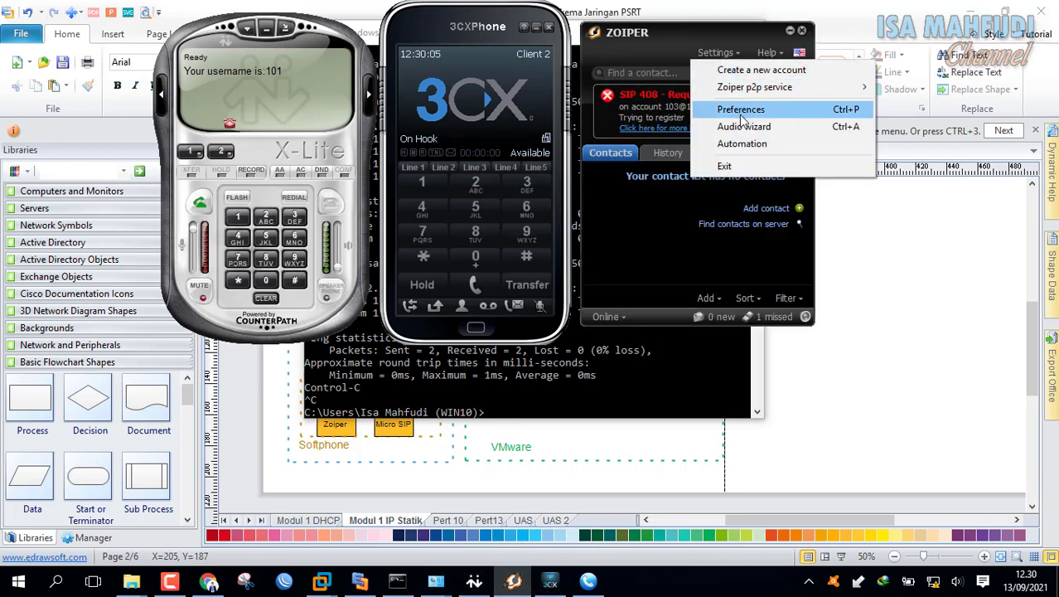
left_click(741, 110)
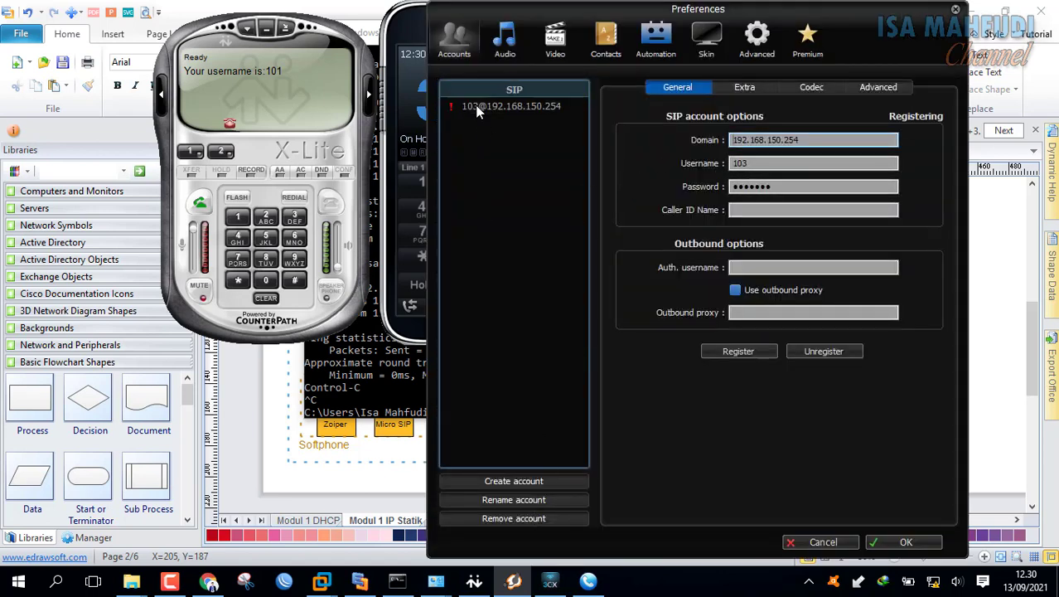
triple_click(815, 137)
left_click(821, 137)
left_click(754, 351)
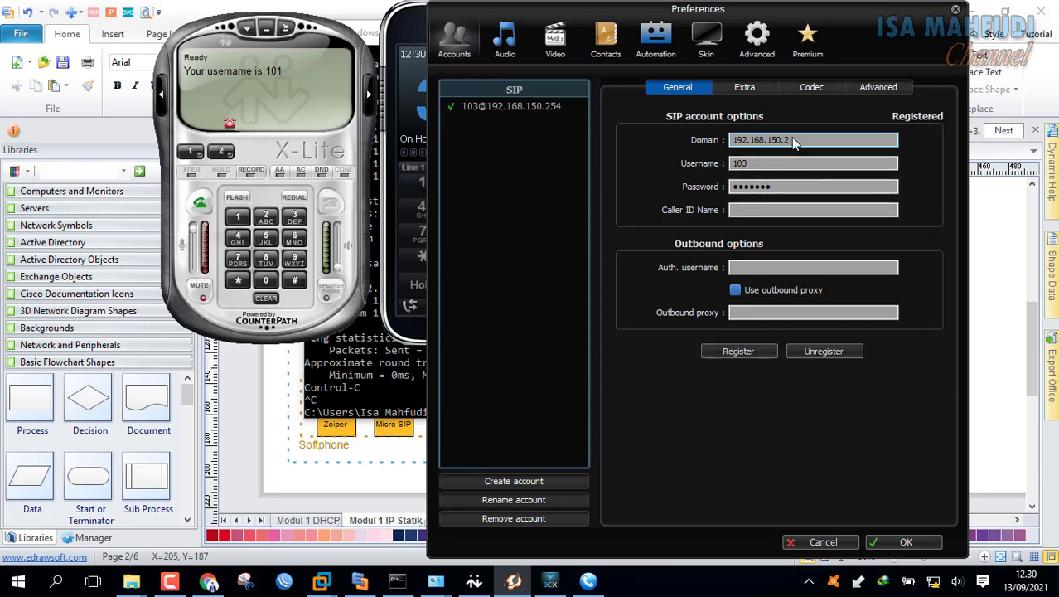
left_click(906, 543)
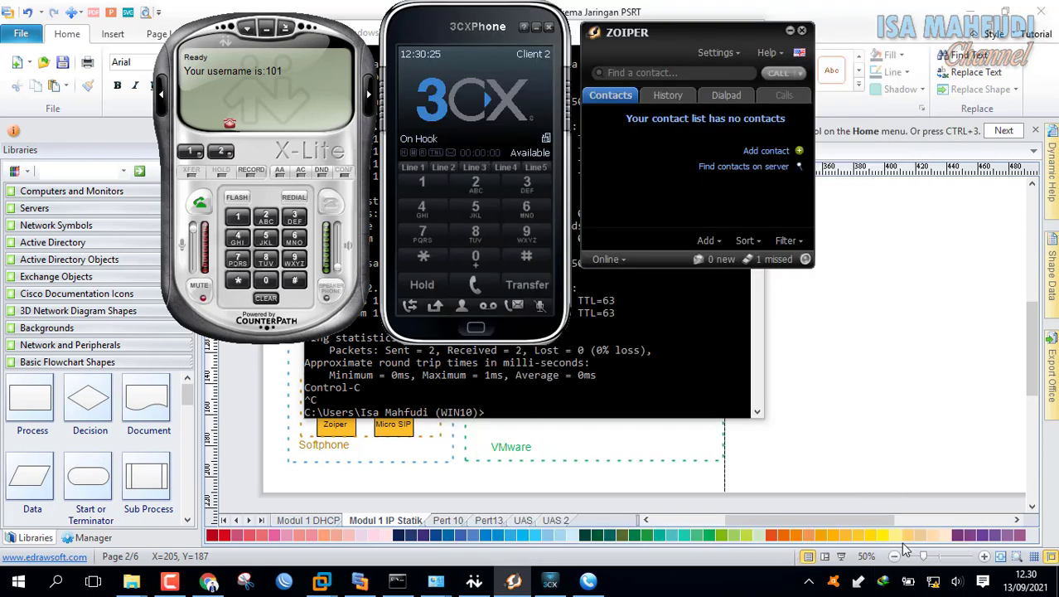
- Set MicroSIP's Client 4 (104) SIP server and domain to 192.168.150.2 and save
left_click(587, 583)
left_click(1025, 64)
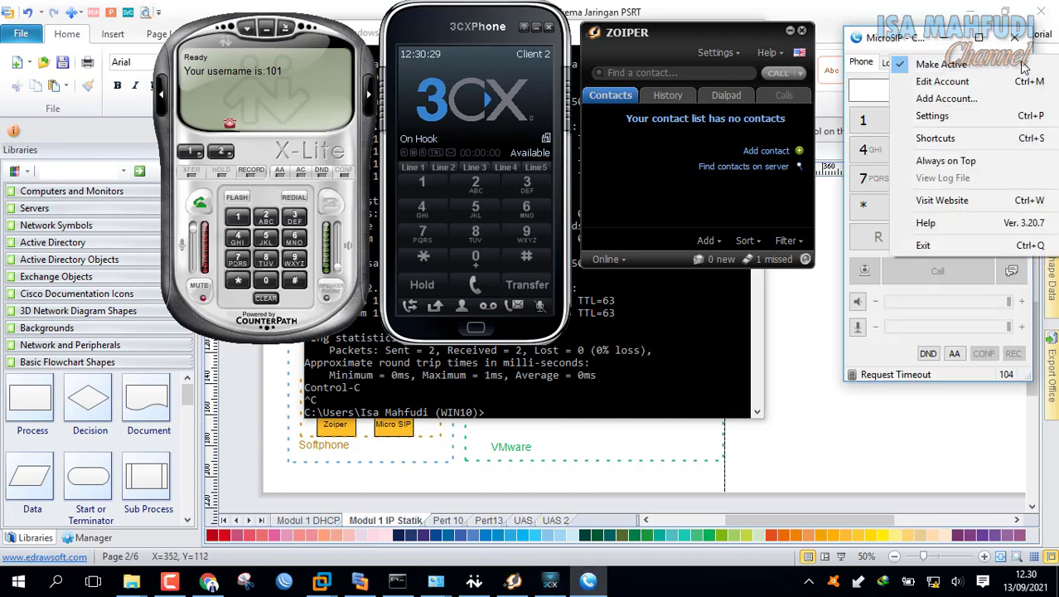
left_click(997, 80)
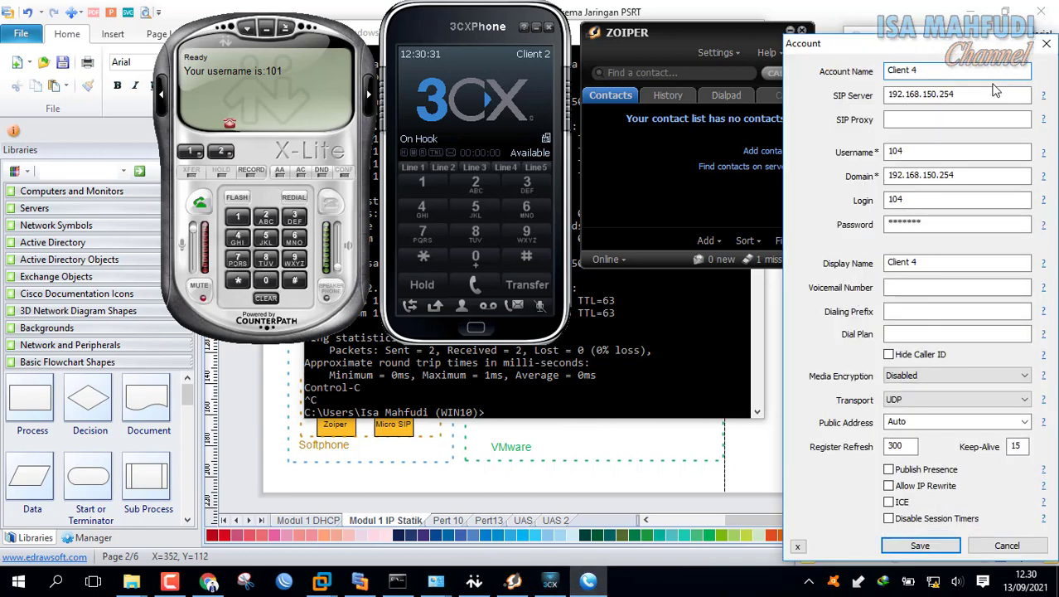
left_click(984, 97)
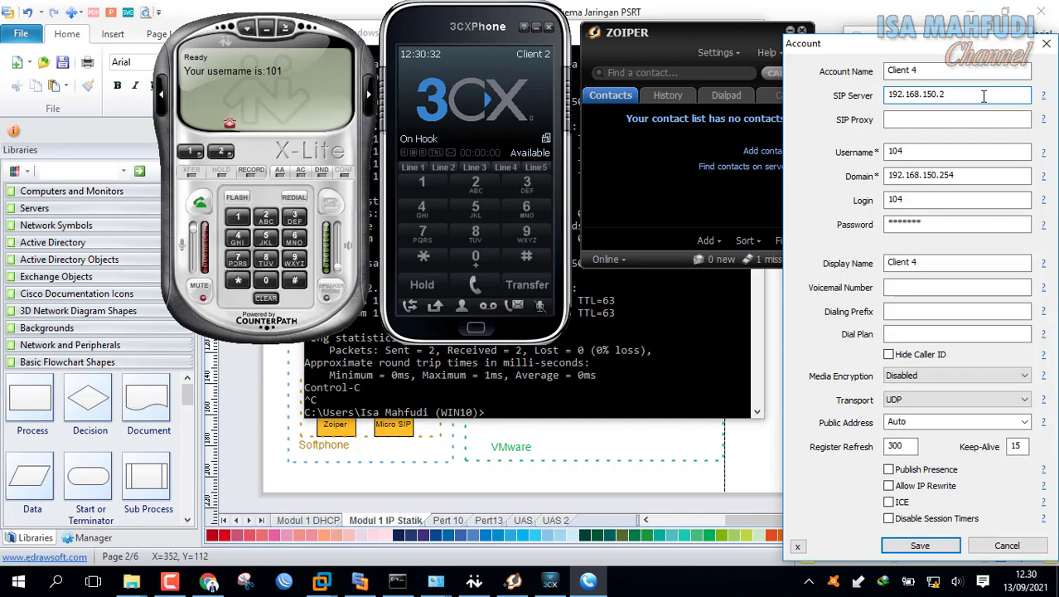
left_click(966, 176)
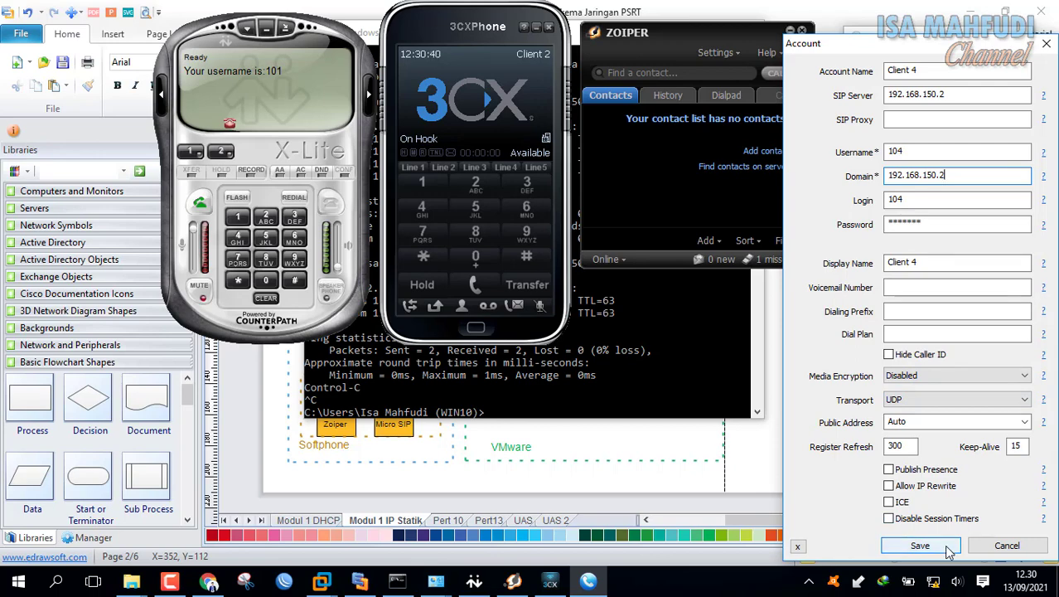
left_click(949, 550)
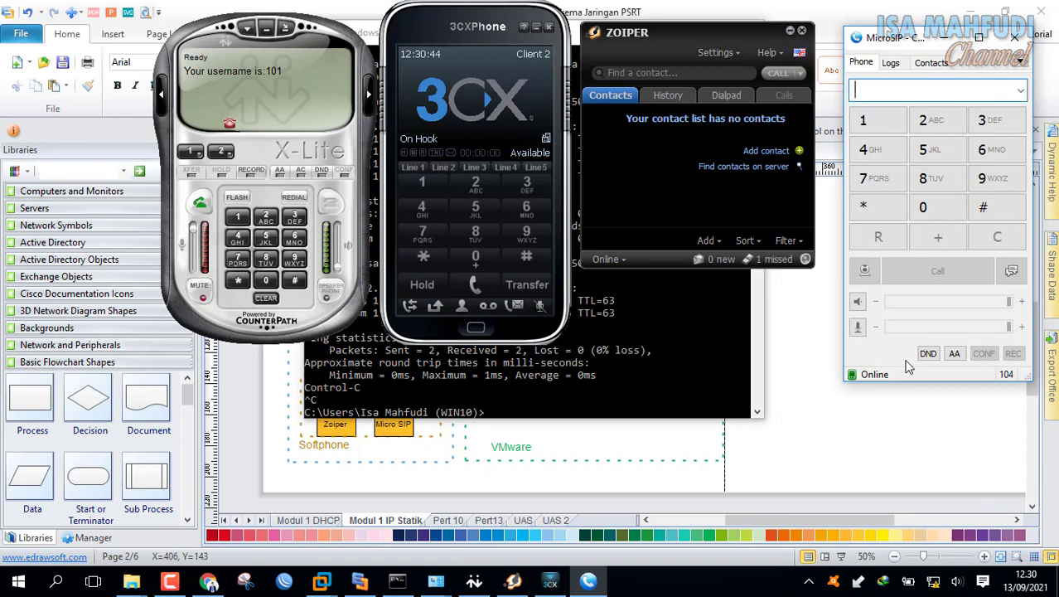
- Place a test call from MicroSIP to extension 101, let X-Lite ring, then hang up
left_click(878, 123)
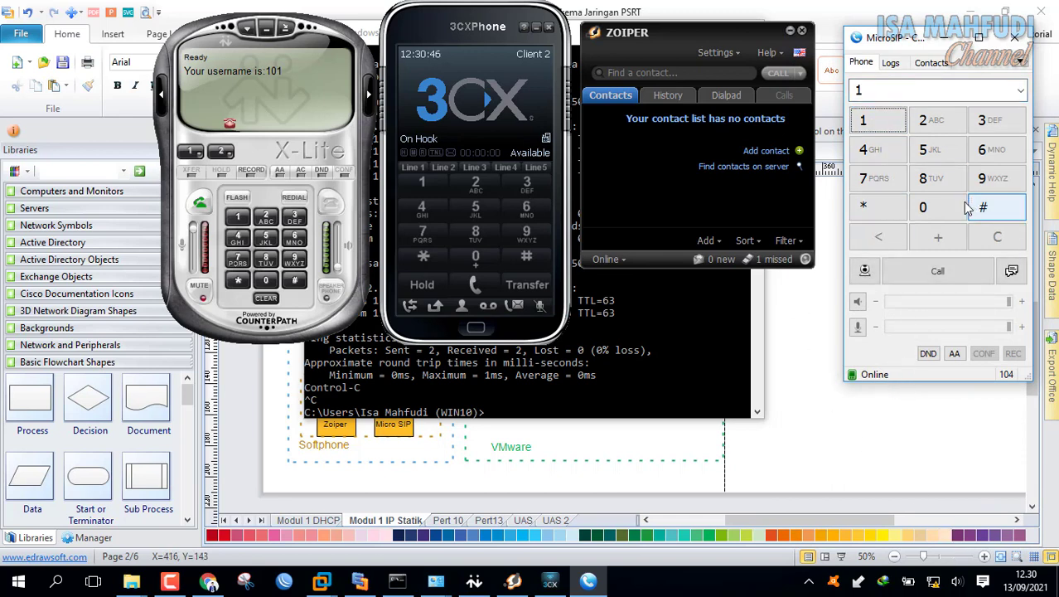
left_click(923, 207)
left_click(877, 122)
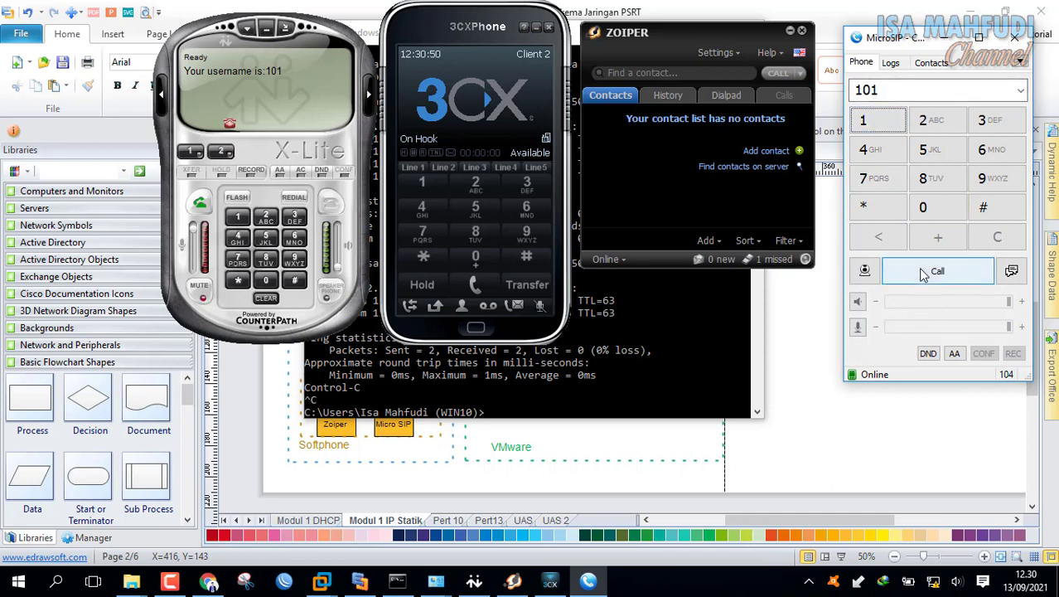
left_click(920, 273)
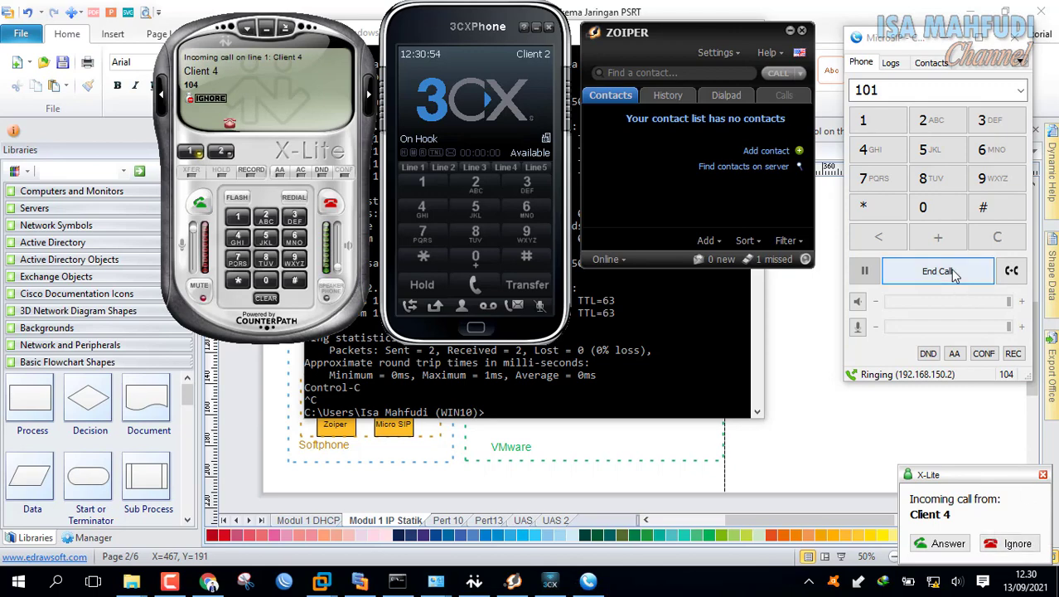
left_click(920, 271)
left_click(813, 447)
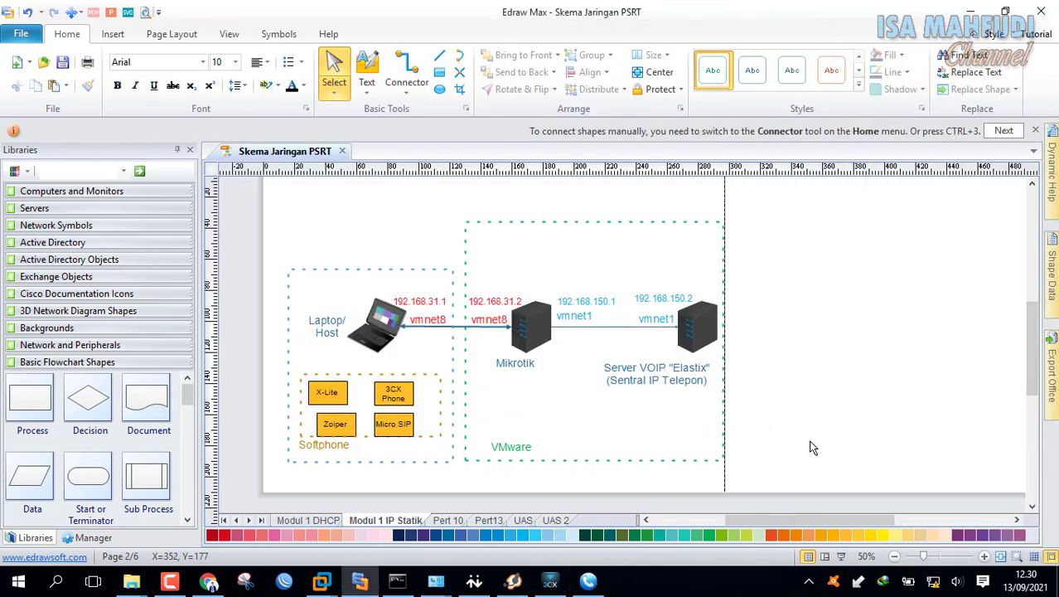
- Compare the Modul 1 IP Statik and Modul 1 DHCP pages, ending on the DHCP addressing layout
scroll(813, 444, "down", 1)
scroll(746, 448, "up", 1)
scroll(624, 448, "down", 1)
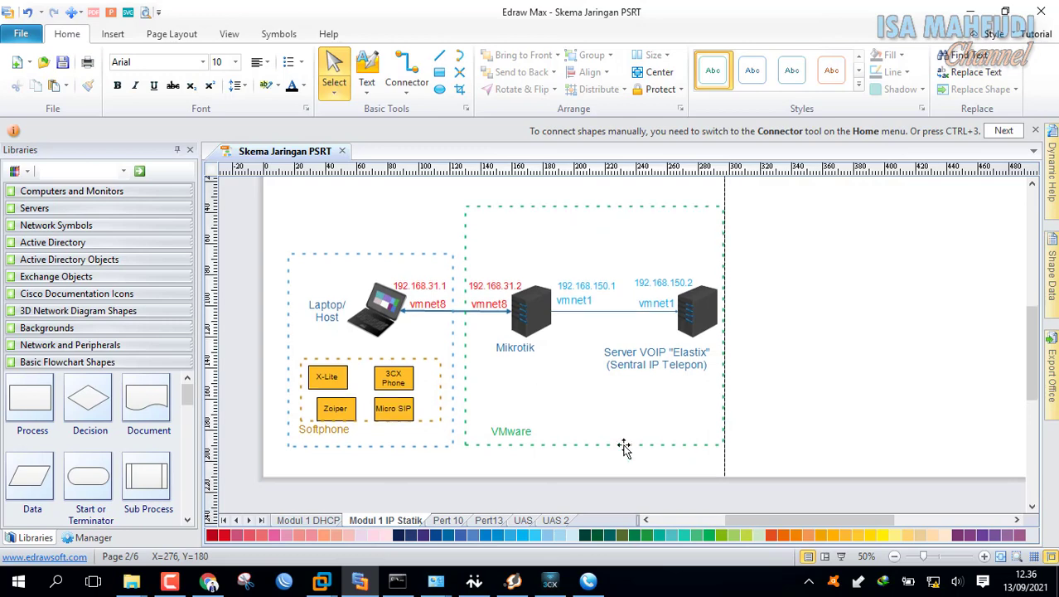
left_click(324, 520)
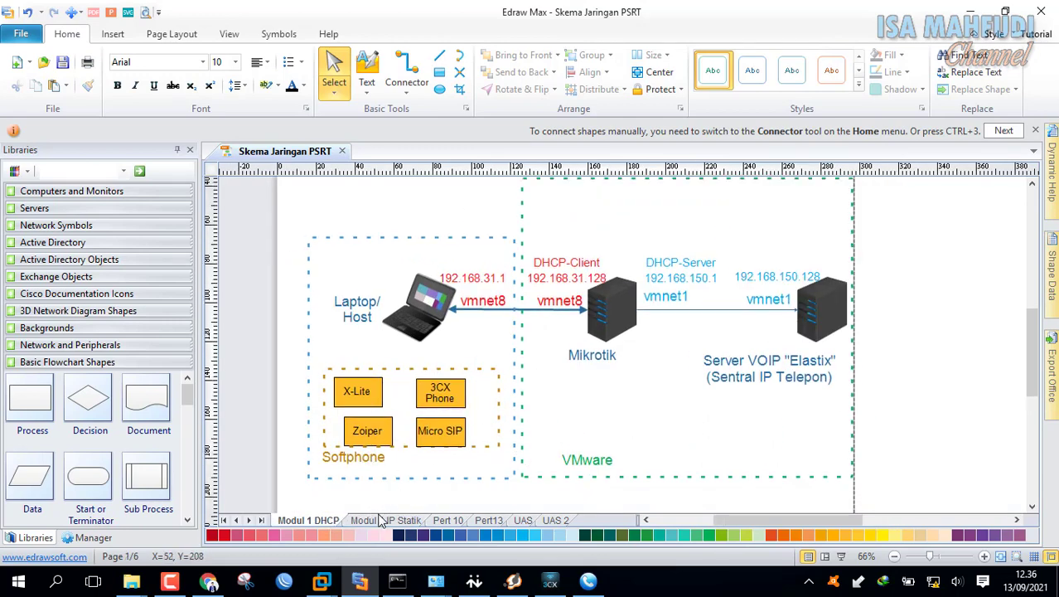
left_click(385, 519)
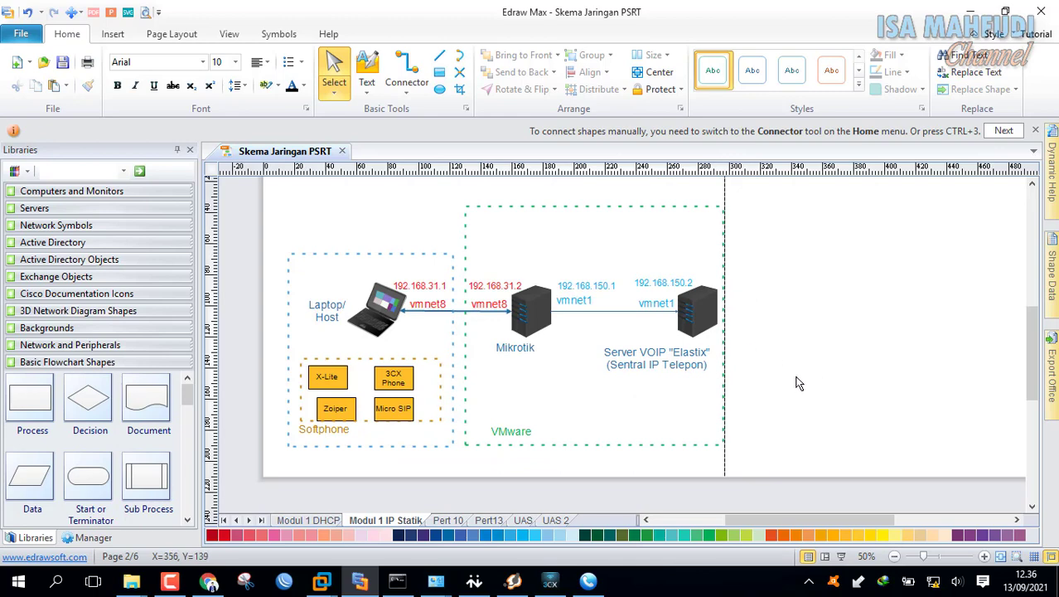
left_click(522, 320)
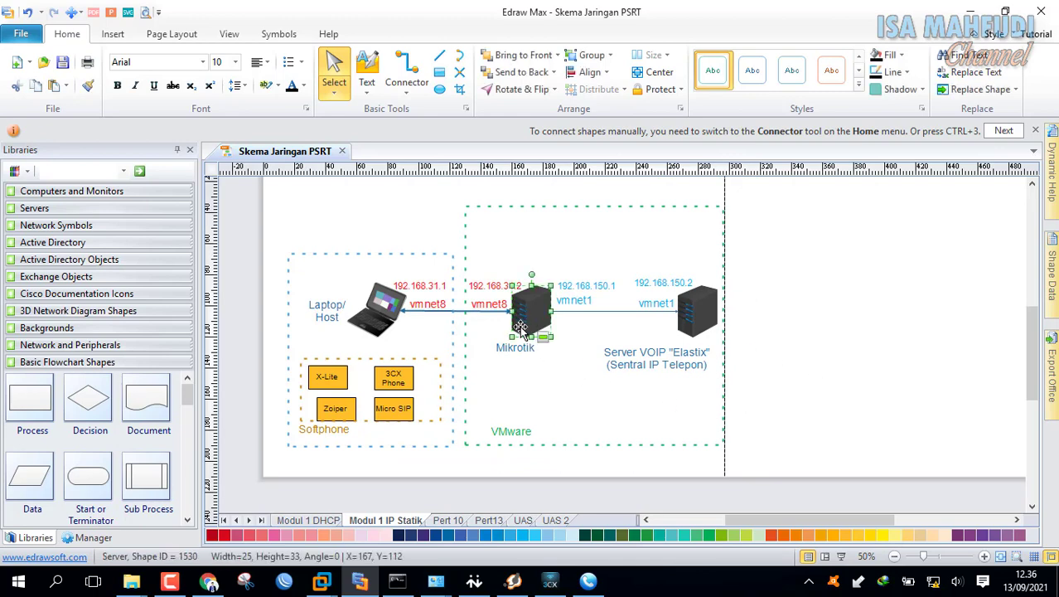
left_click(330, 521)
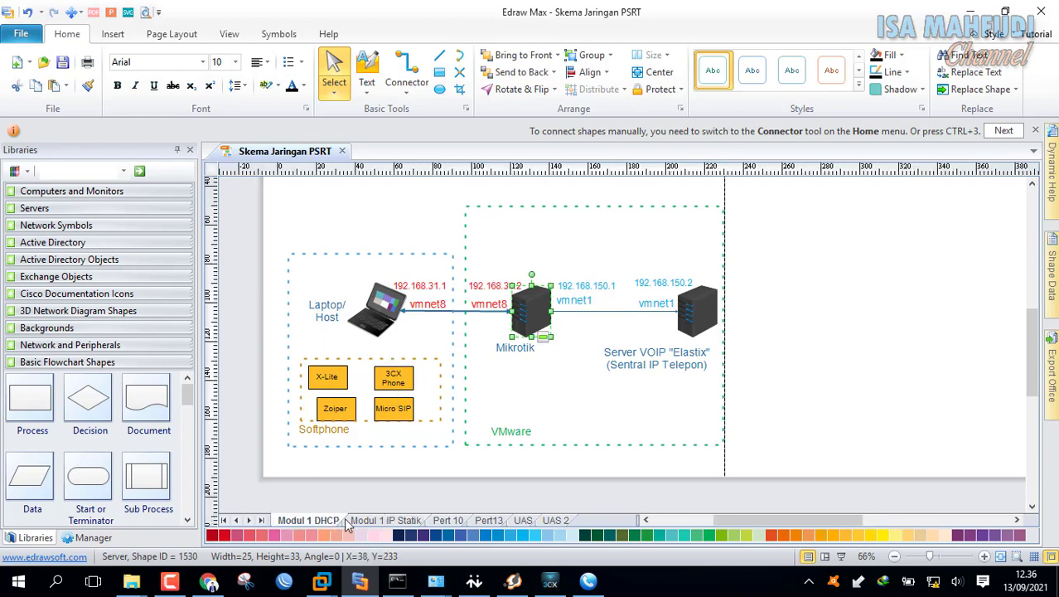
left_click(608, 321)
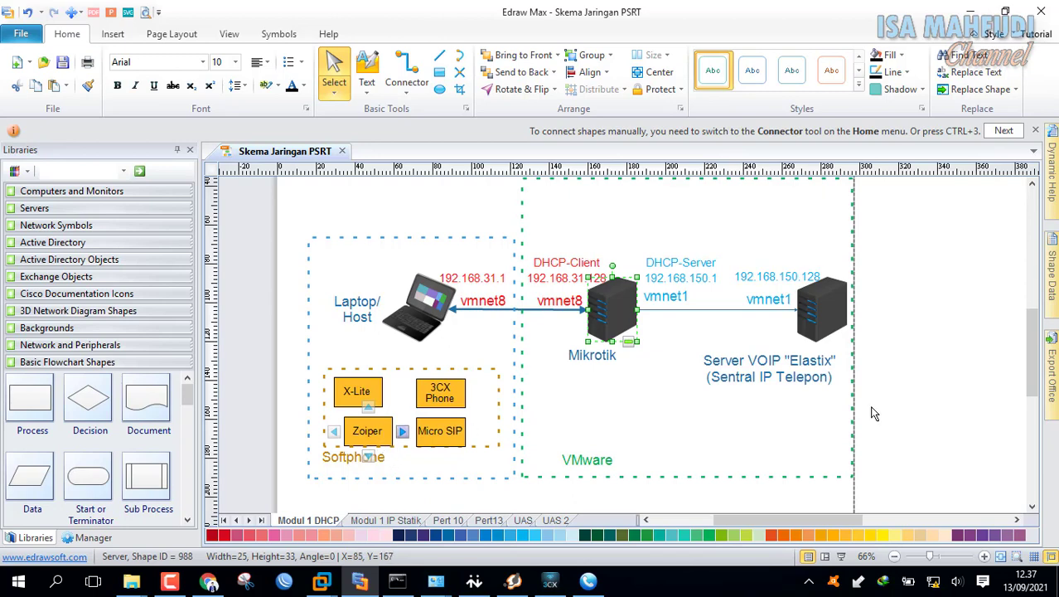
left_click_drag(1032, 363, 1032, 355)
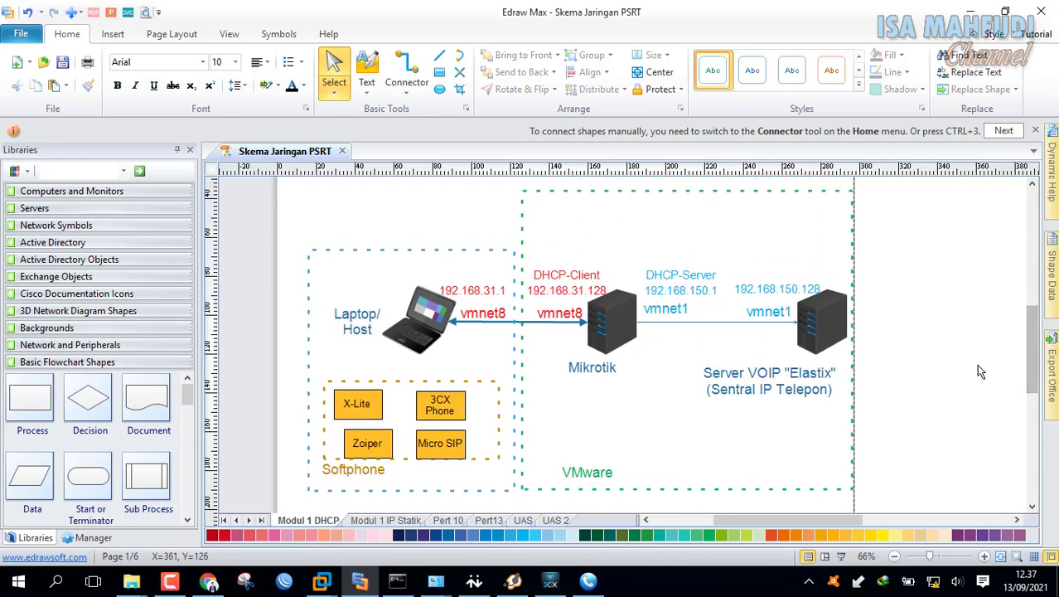